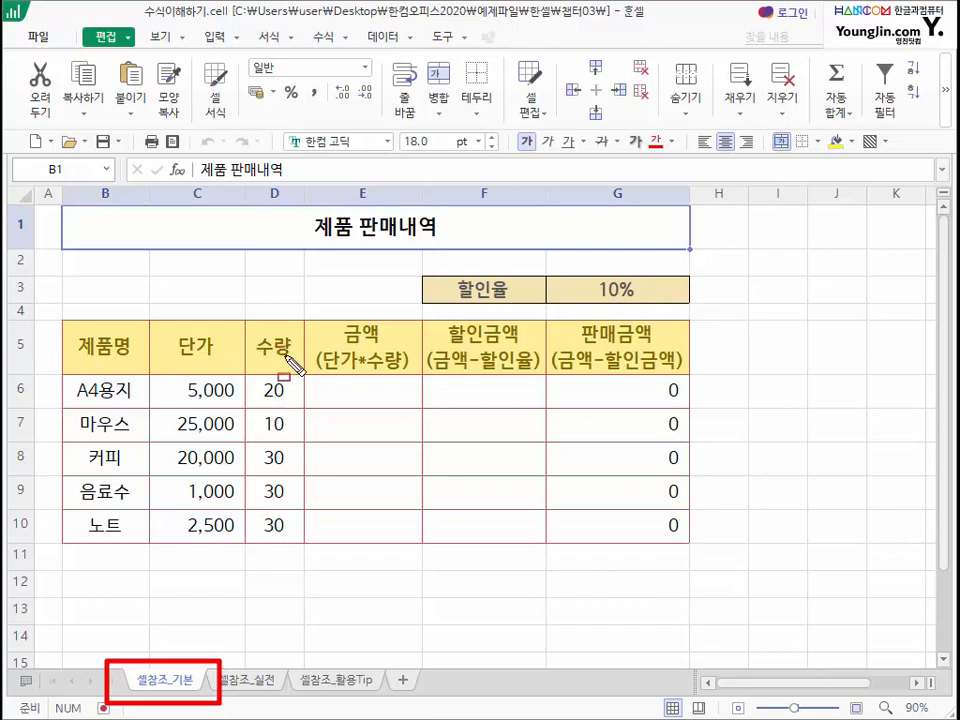
pyautogui.moveTo(68, 328)
pyautogui.mouseDown()
pyautogui.moveTo(80, 356)
pyautogui.moveTo(300, 572)
pyautogui.moveTo(292, 530)
pyautogui.mouseUp()
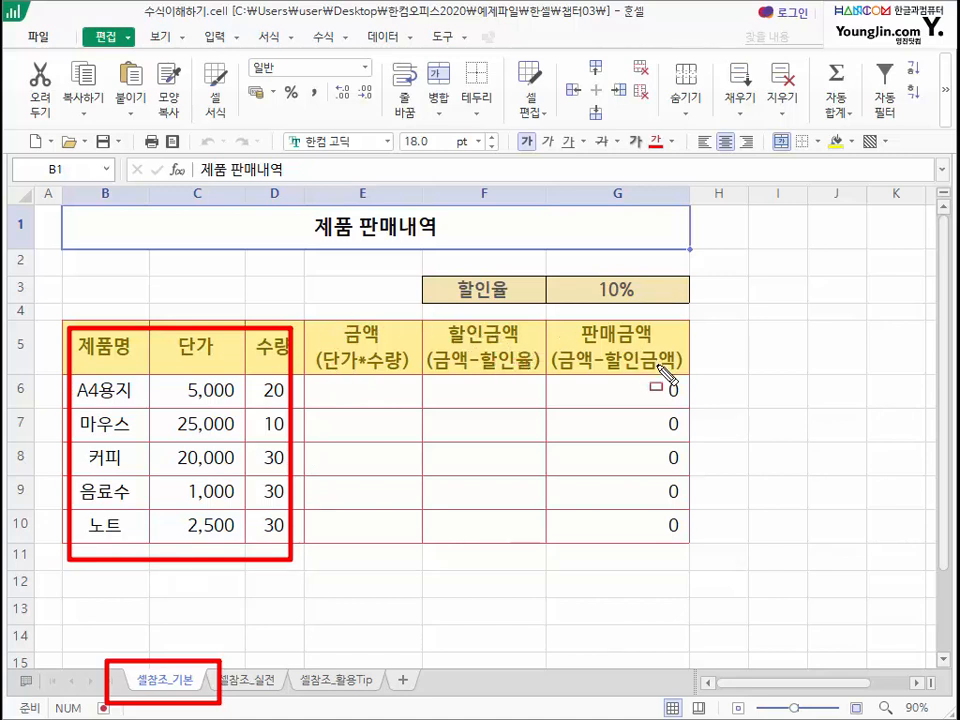
pyautogui.press('Escape')
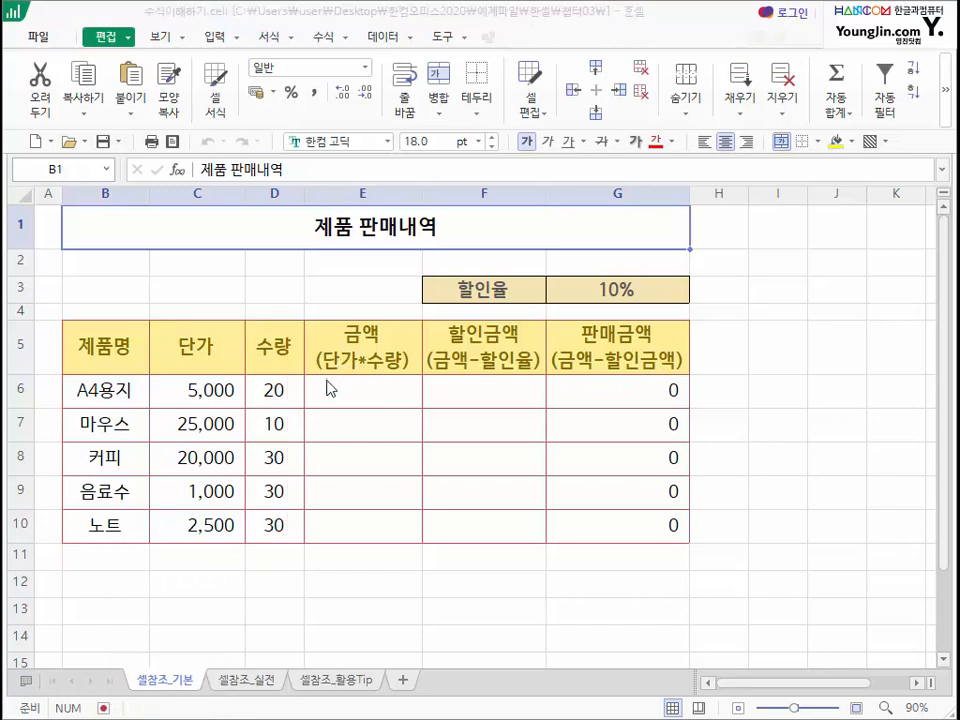
# Enter 5000*20 as the amount for A4용지 in cell E6.
pyautogui.click(349, 400)
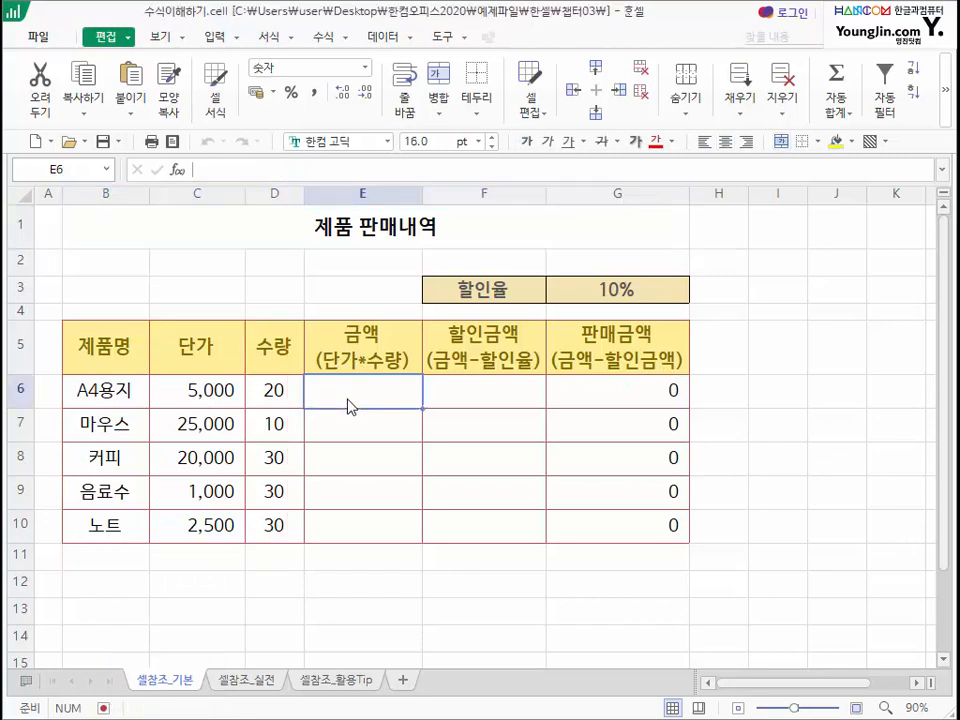
pyautogui.write('5000')
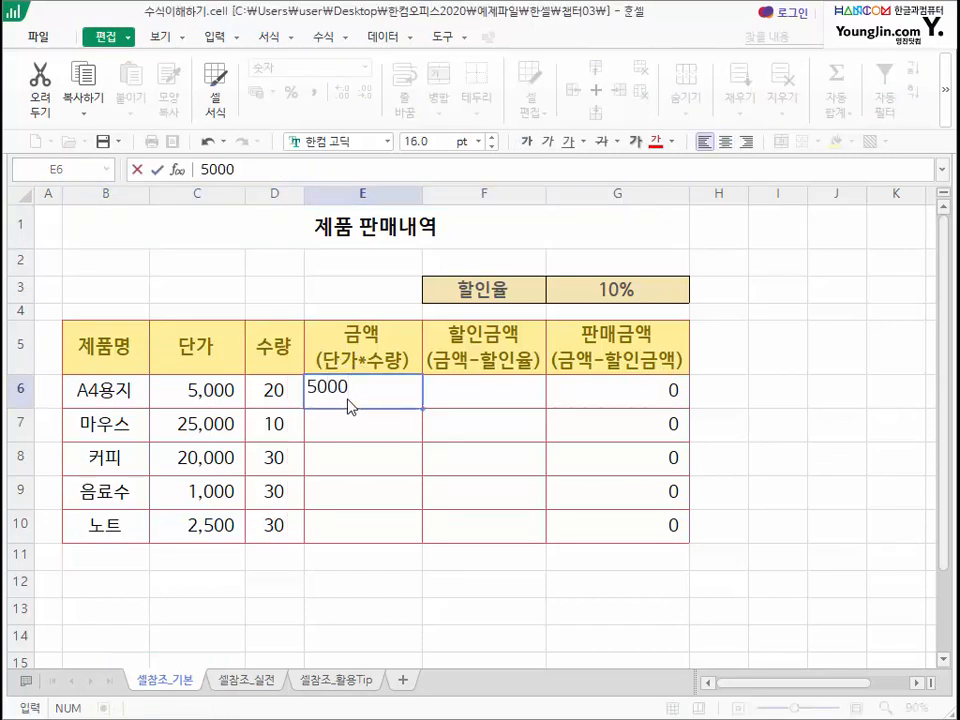
pyautogui.write('*20')
pyautogui.press('Return')
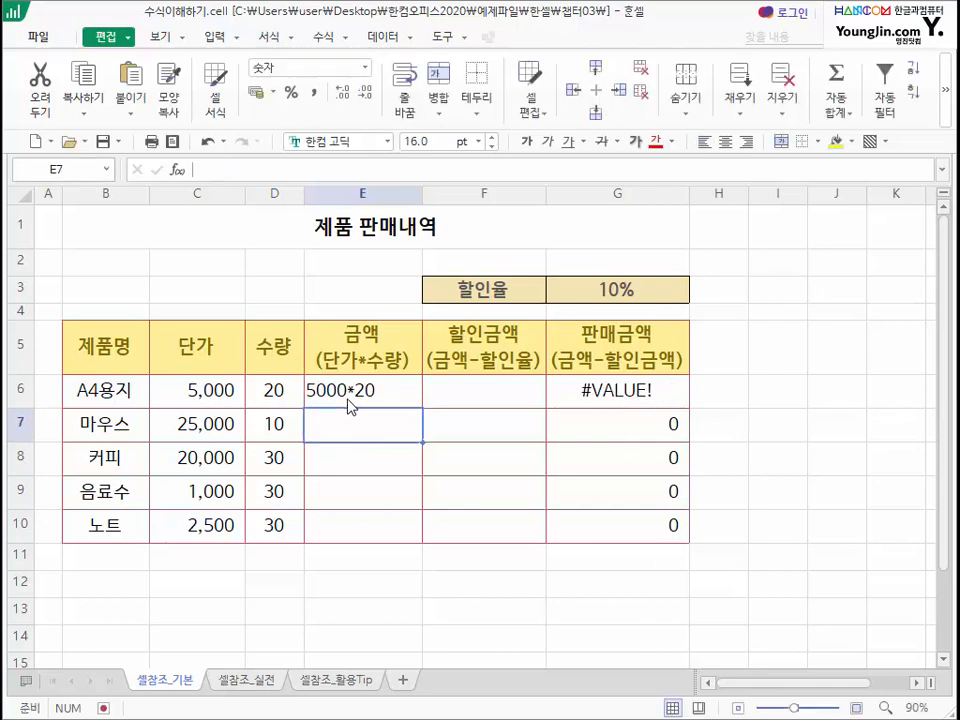
# Add a leading equals sign to the entry in E6 so it becomes the formula =5000*20.
pyautogui.click(343, 397)
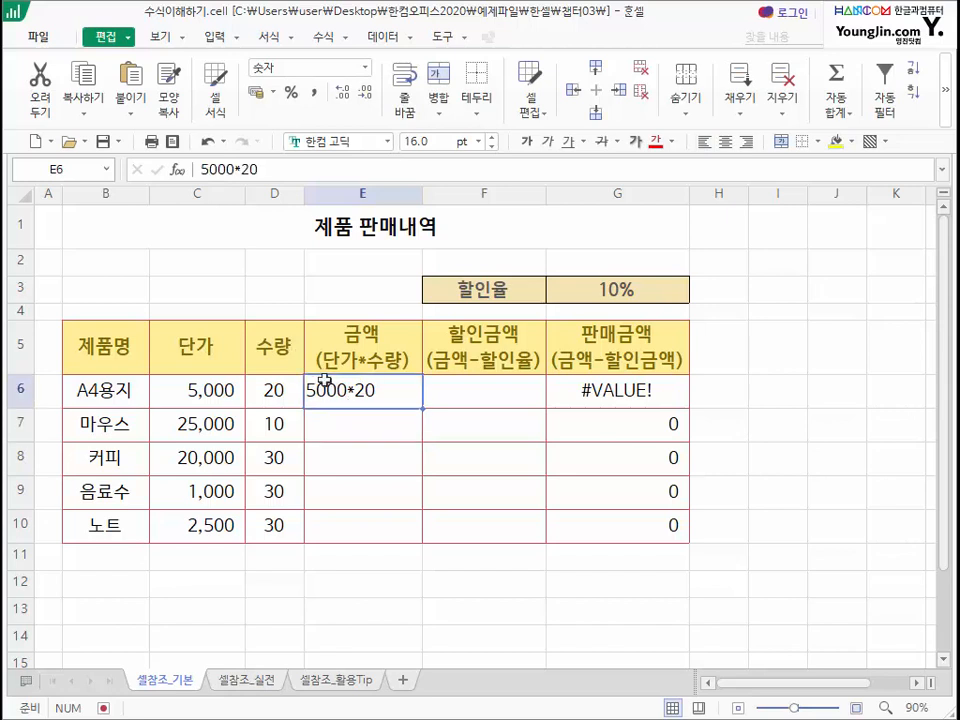
pyautogui.click(199, 169)
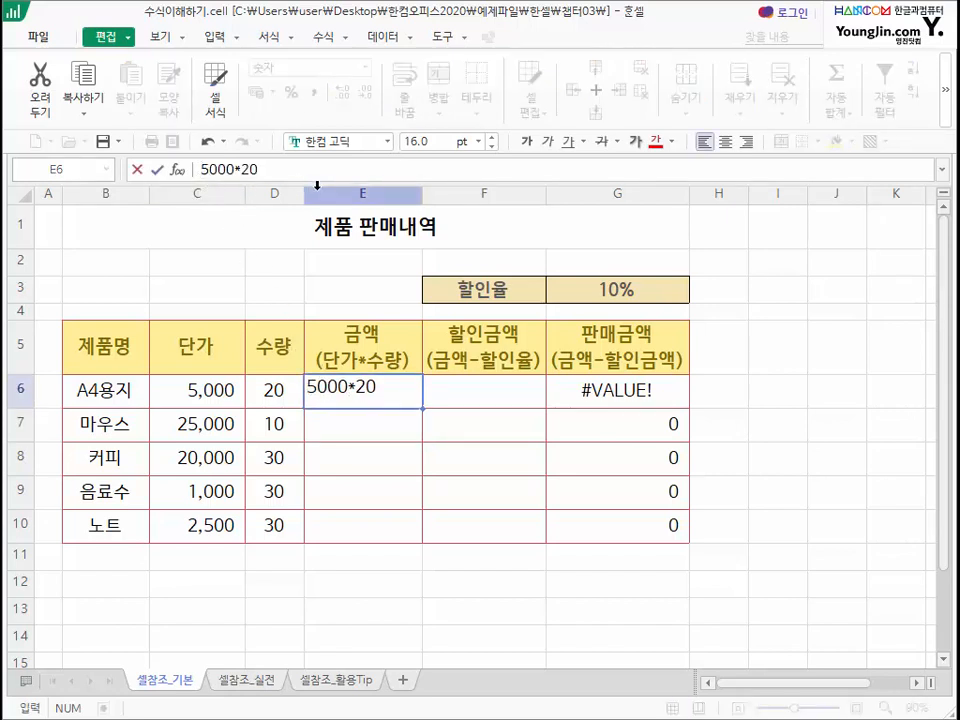
pyautogui.write('=')
pyautogui.press('BackSpace')
pyautogui.write('+')
pyautogui.press('BackSpace')
pyautogui.write('-')
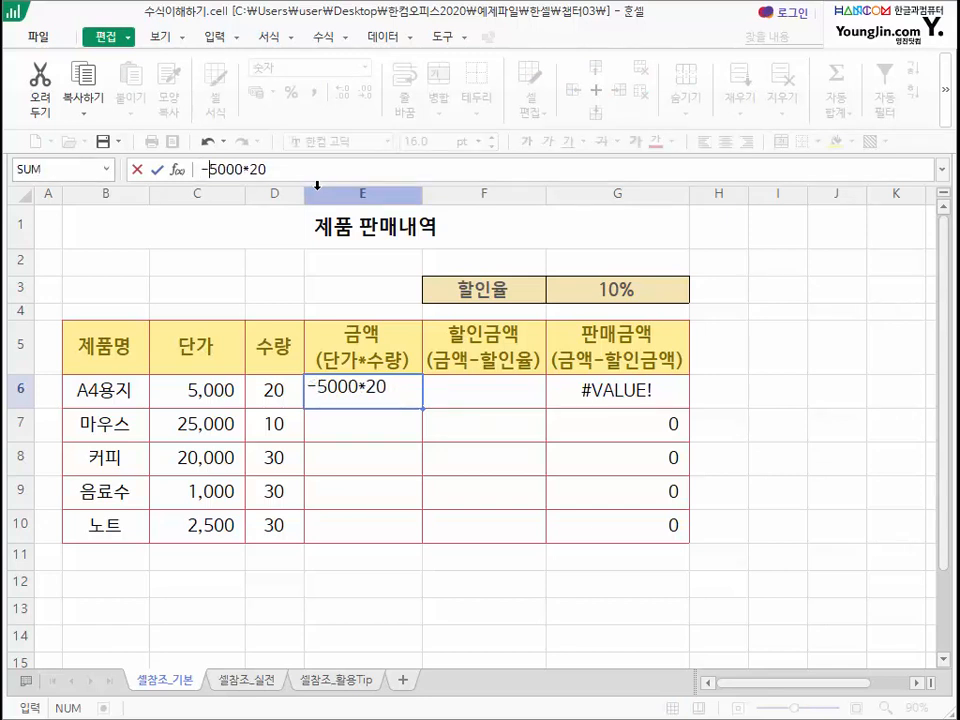
pyautogui.press('BackSpace')
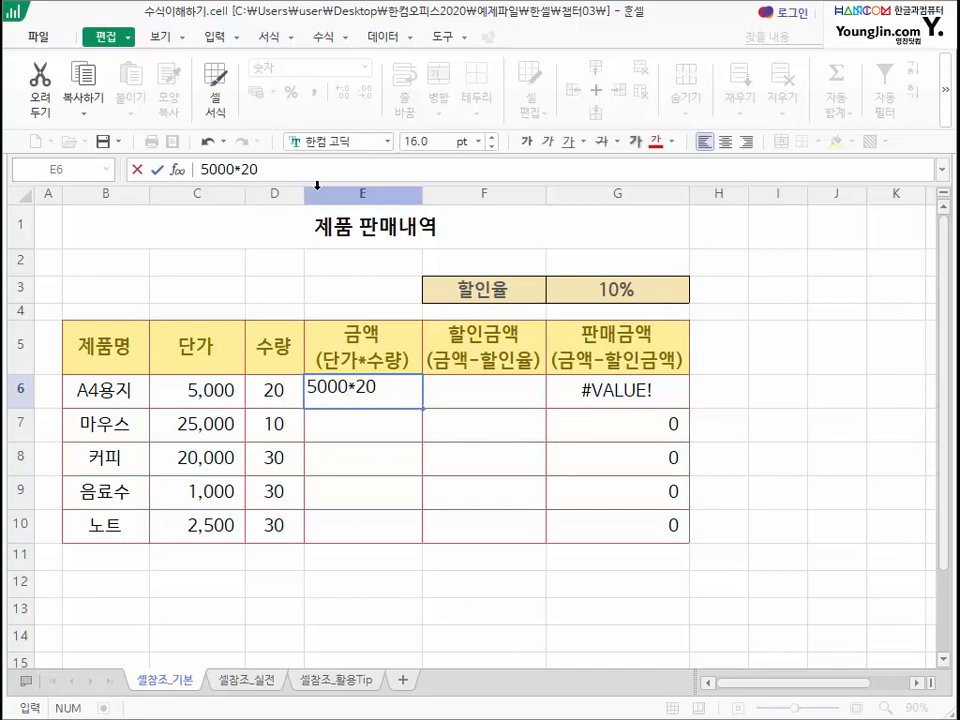
pyautogui.write('=')
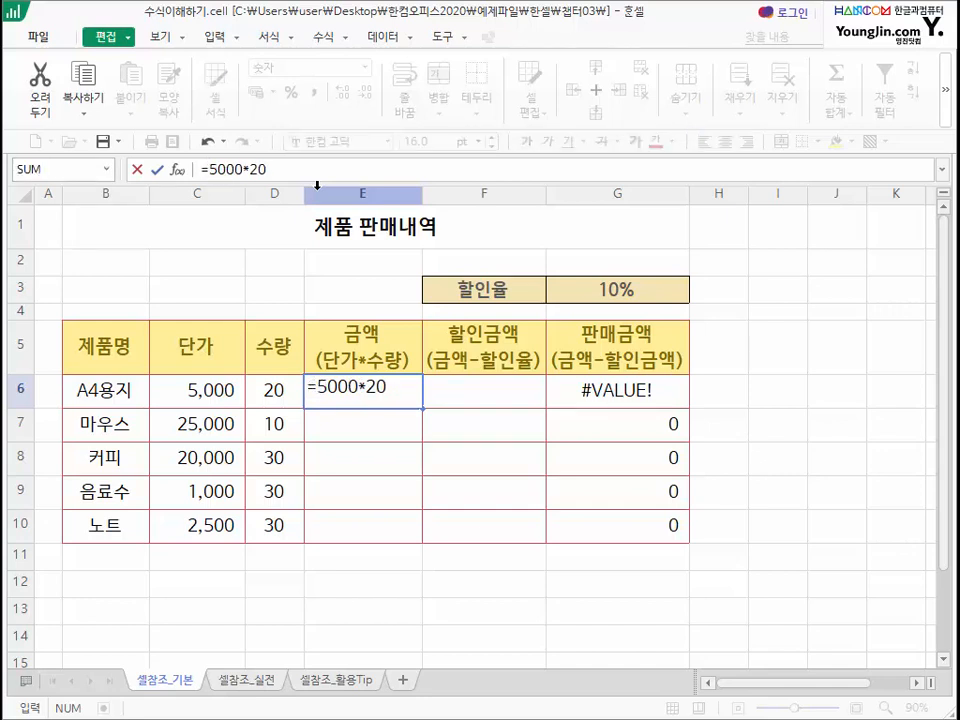
pyautogui.press('Return')
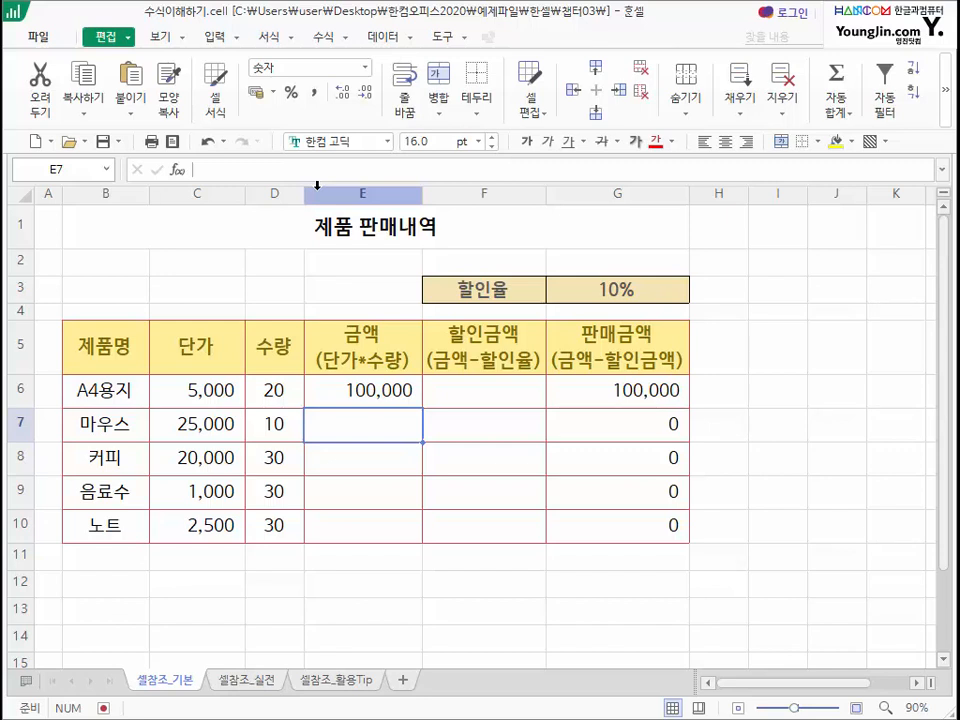
# Enter the formula =25000*10 as the amount for 마우스 in cell E7.
pyautogui.write('25')
pyautogui.press('BackSpace')
pyautogui.press('BackSpace')
pyautogui.write('=2')
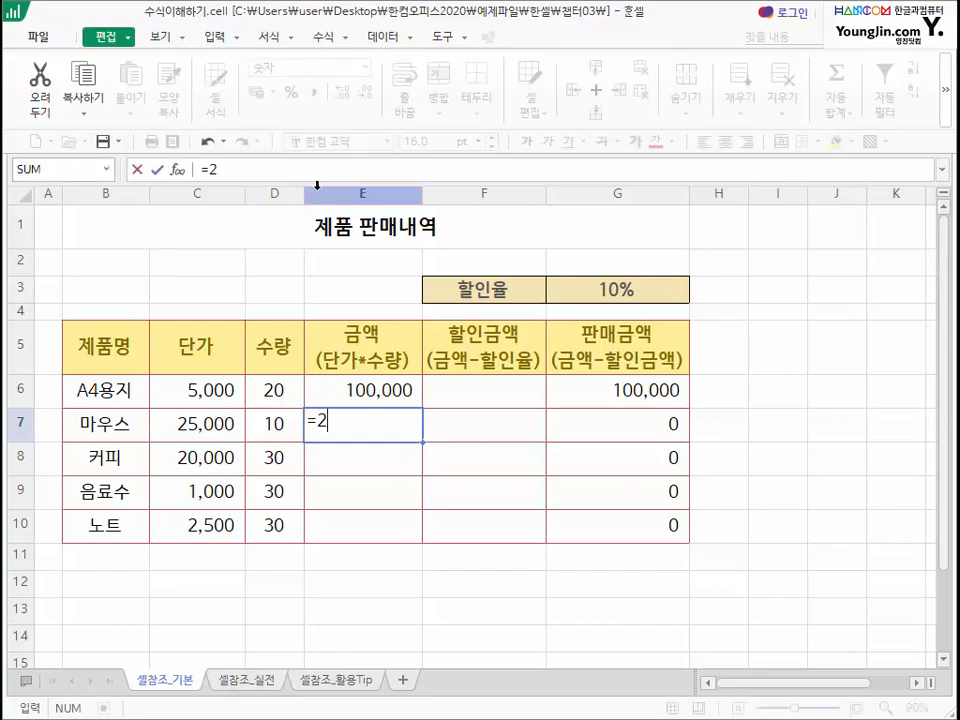
pyautogui.write('5000*1')
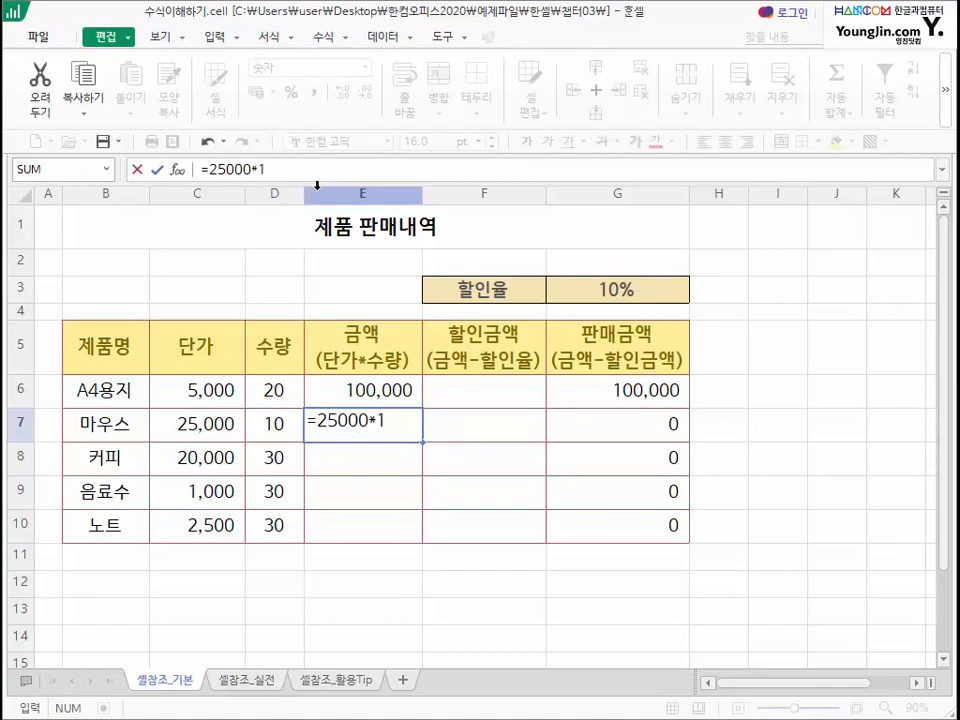
pyautogui.write('0')
pyautogui.press('Return')
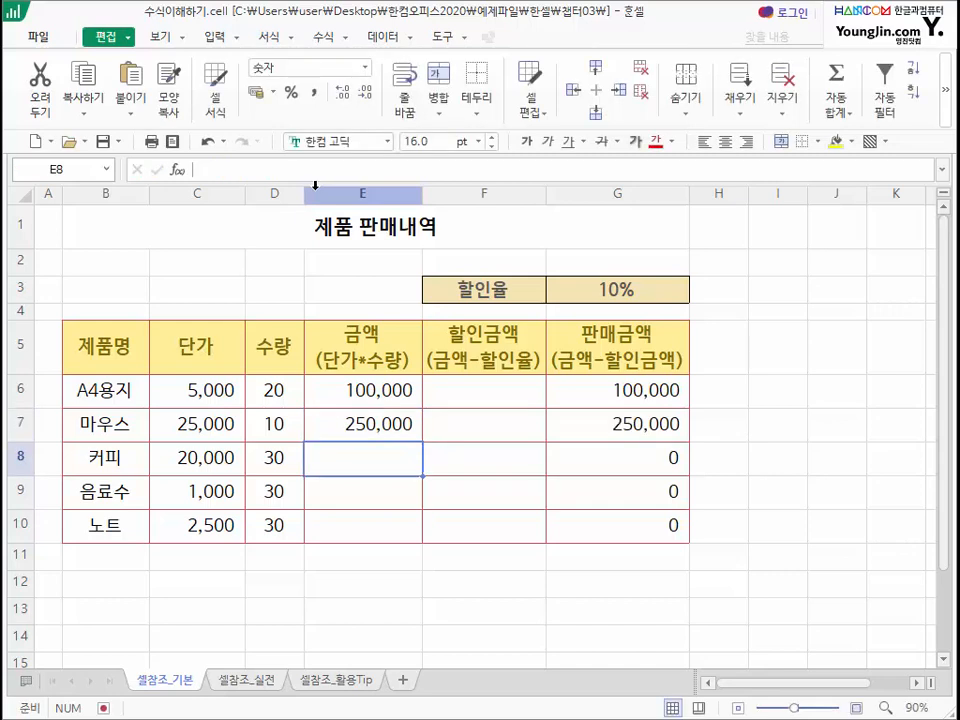
# Set the quantity of A4용지 in cell D6 to 30.
pyautogui.click(260, 383)
pyautogui.write('30')
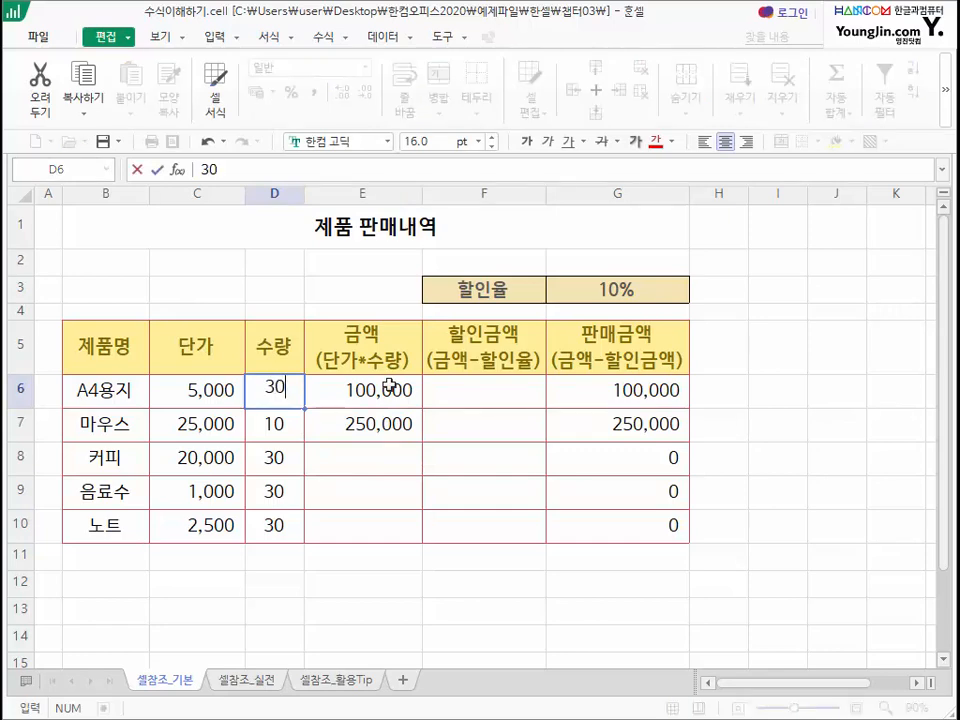
pyautogui.press('Return')
# Edit the amount formula in E6 so that it reads =5000*30.
pyautogui.click(389, 385)
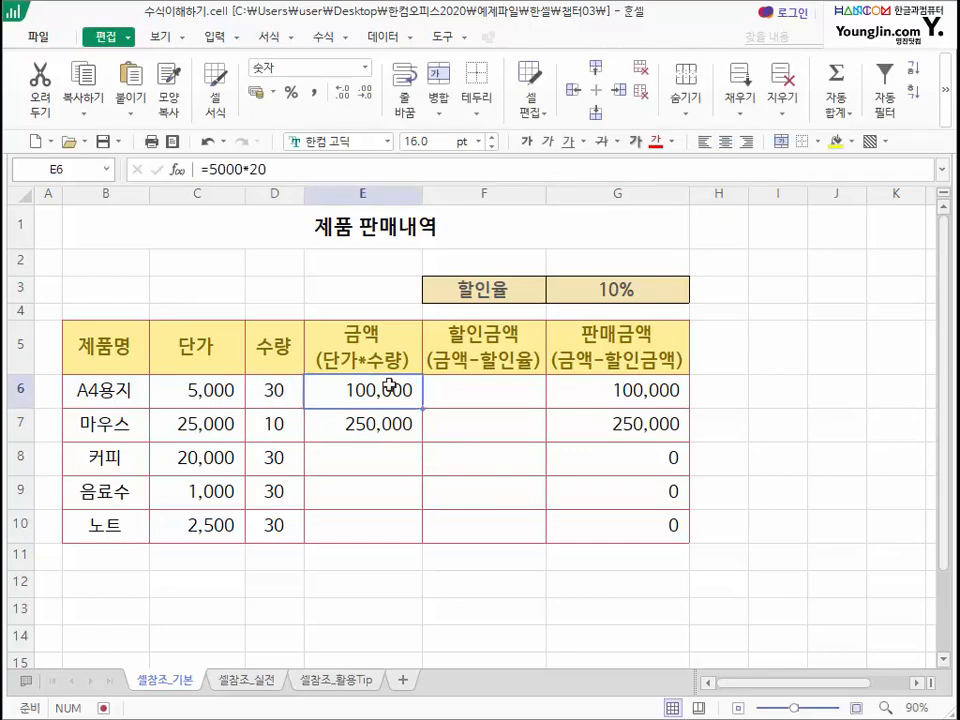
pyautogui.click(250, 169)
pyautogui.press('Delete')
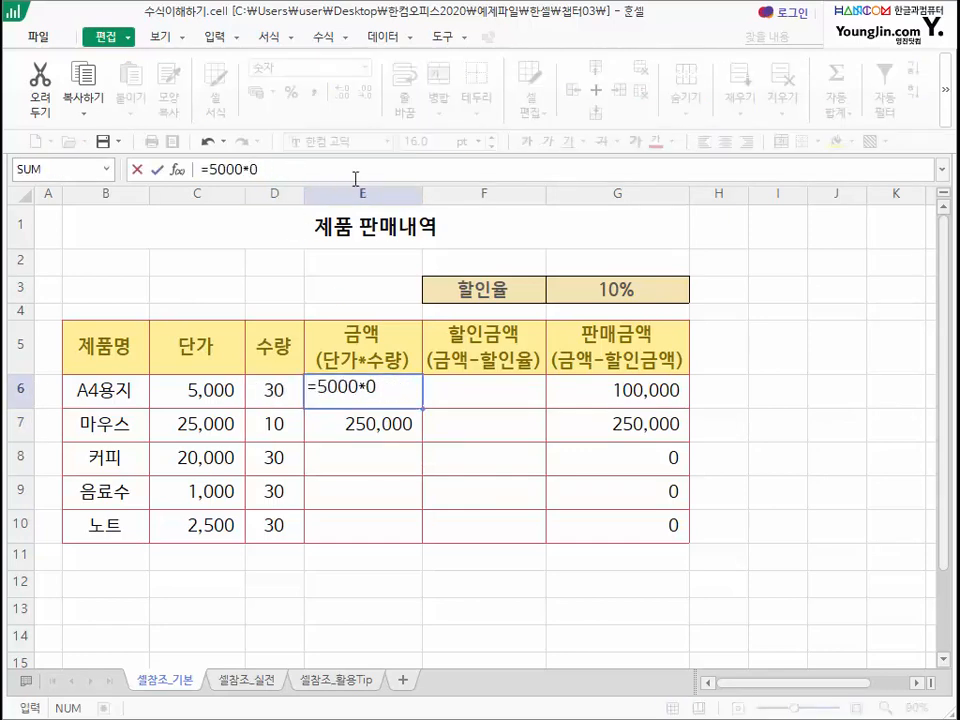
pyautogui.write('3')
pyautogui.press('Return')
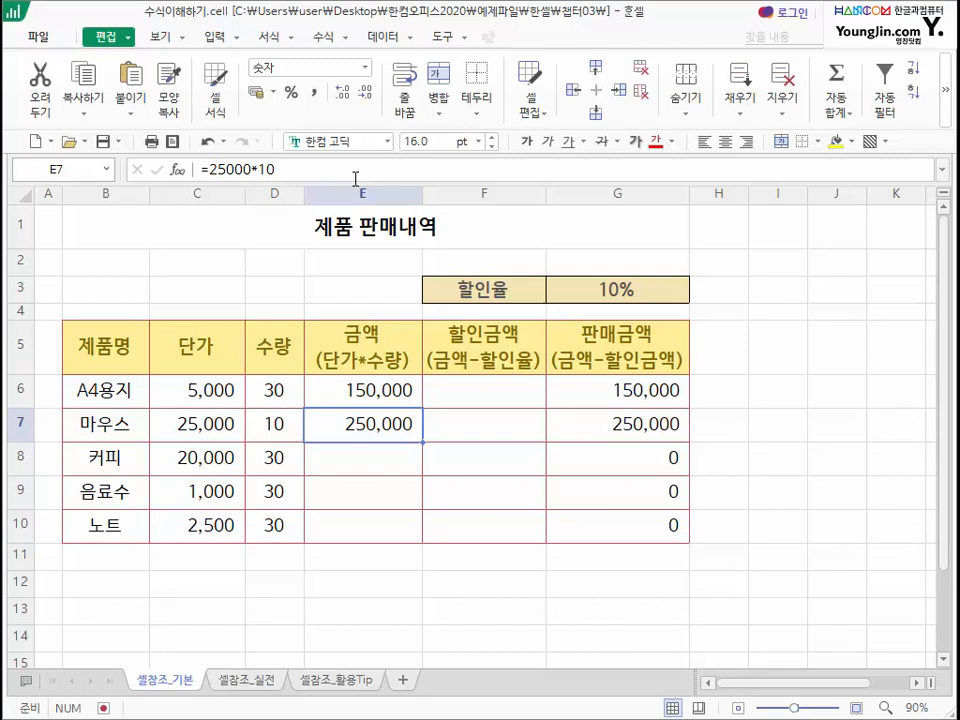
# Clear the contents of the amount cells E6 to E10.
pyautogui.moveTo(368, 392); pyautogui.dragTo(358, 531)
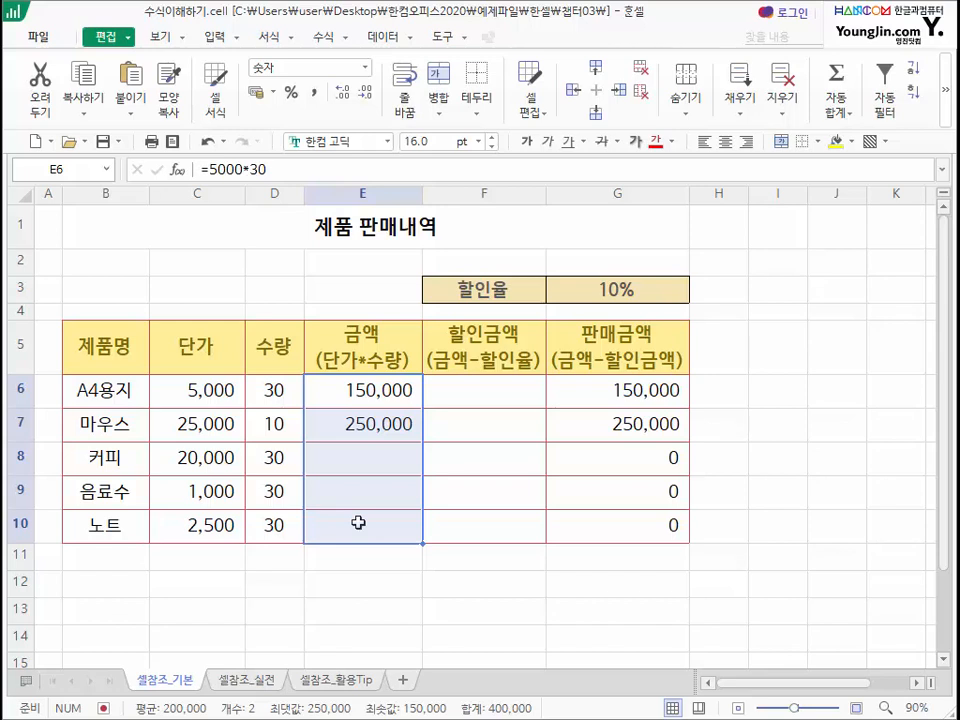
pyautogui.press('Delete')
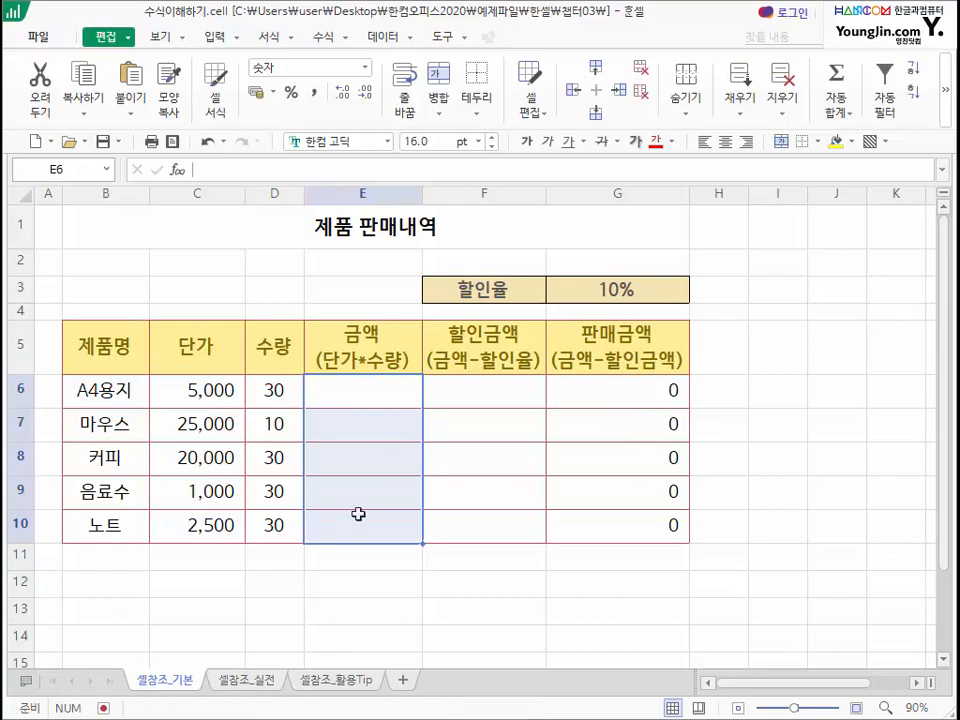
pyautogui.click(270, 388)
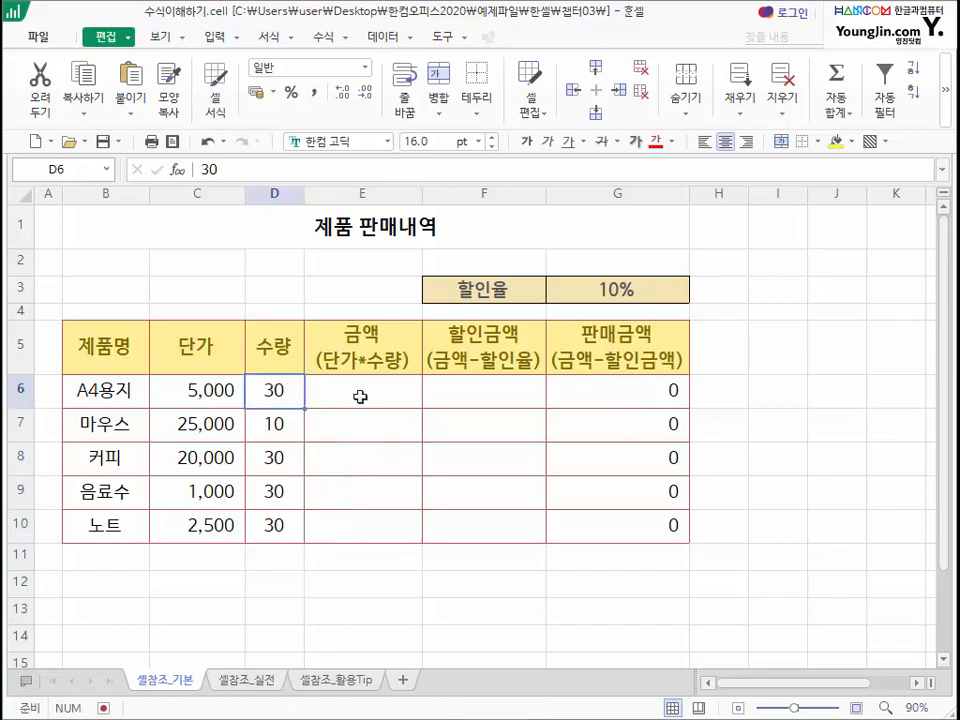
# Enter the cell-reference formula =c6*d6 in E6 to multiply unit price by quantity.
pyautogui.click(360, 397)
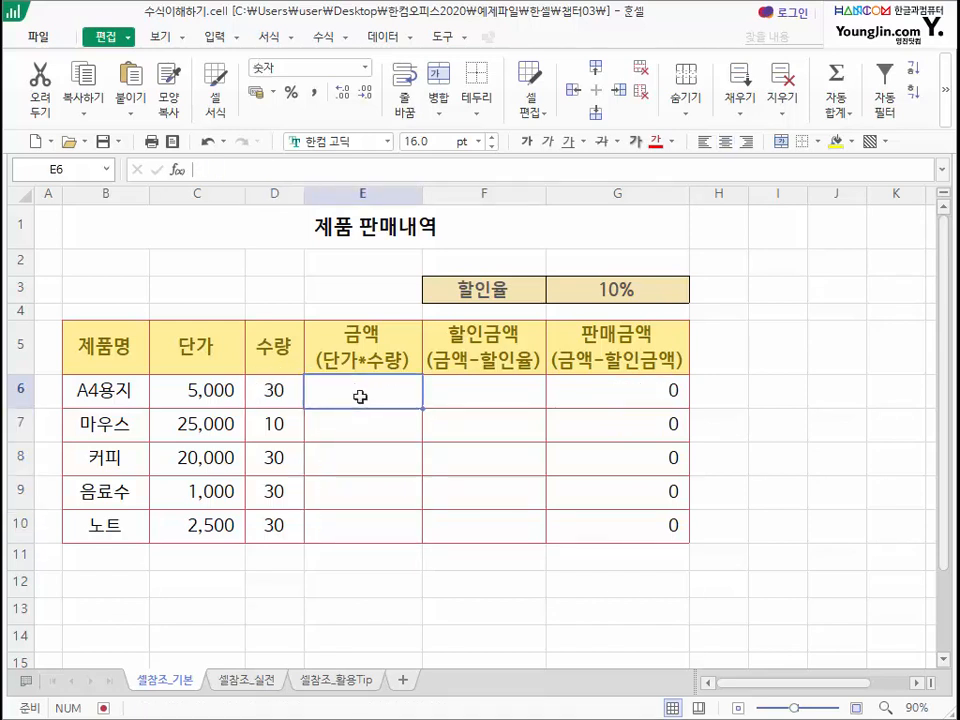
pyautogui.write('=ㅊ')
pyautogui.press('BackSpace')
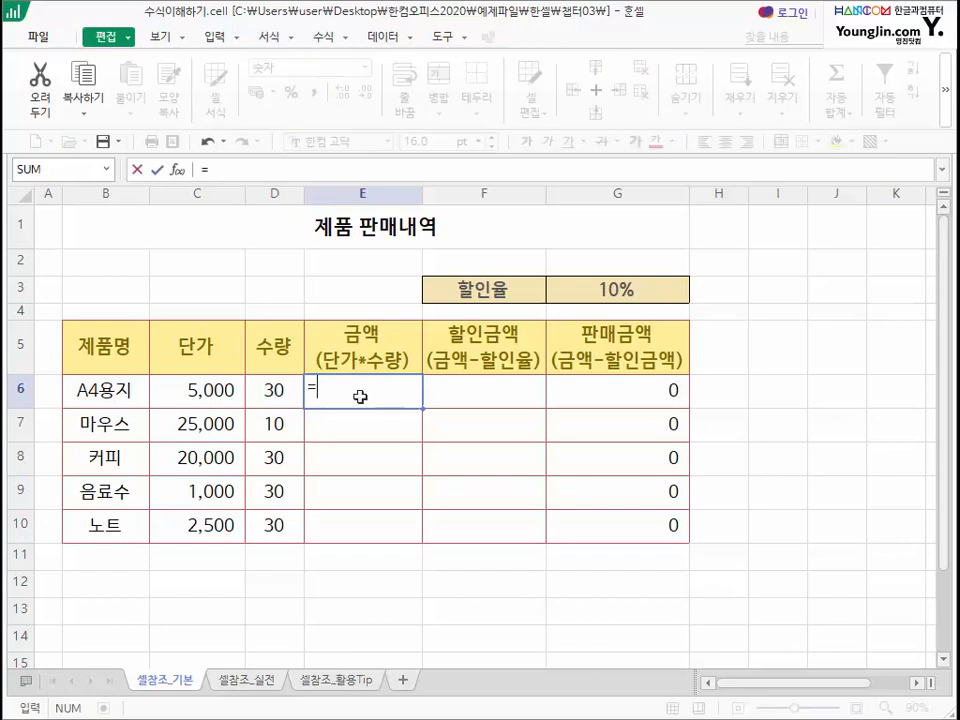
pyautogui.write('c6')
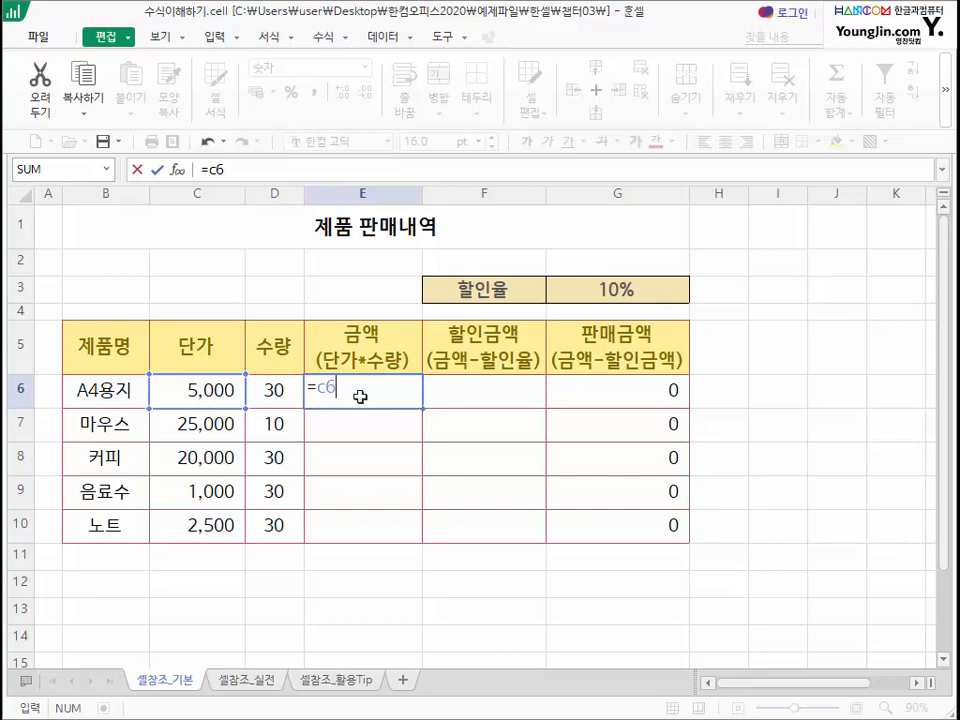
pyautogui.write('*d')
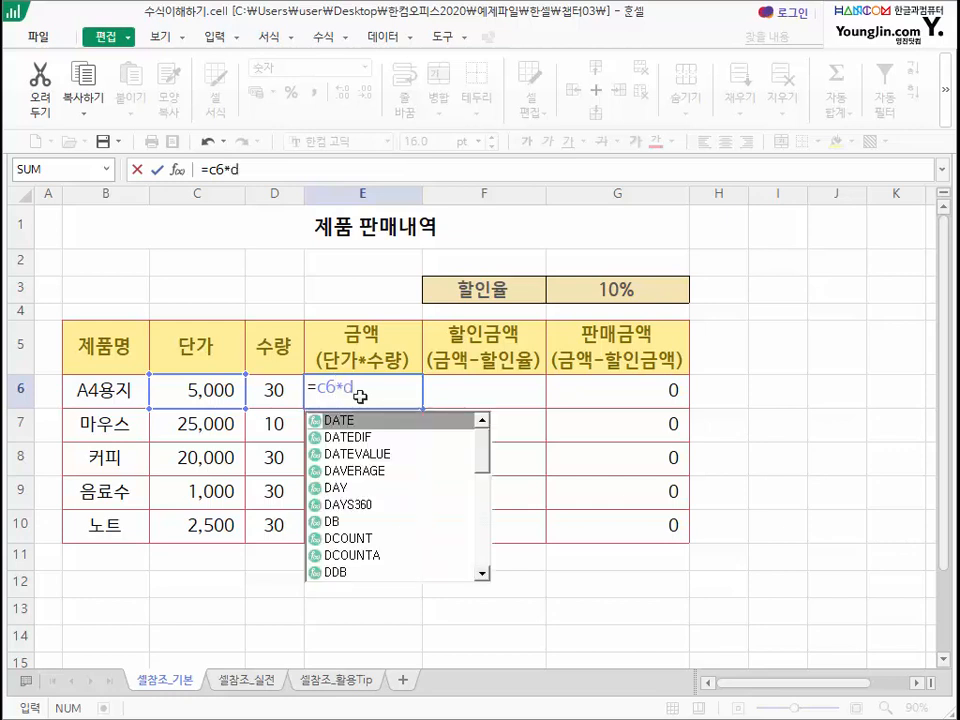
pyautogui.write('6')
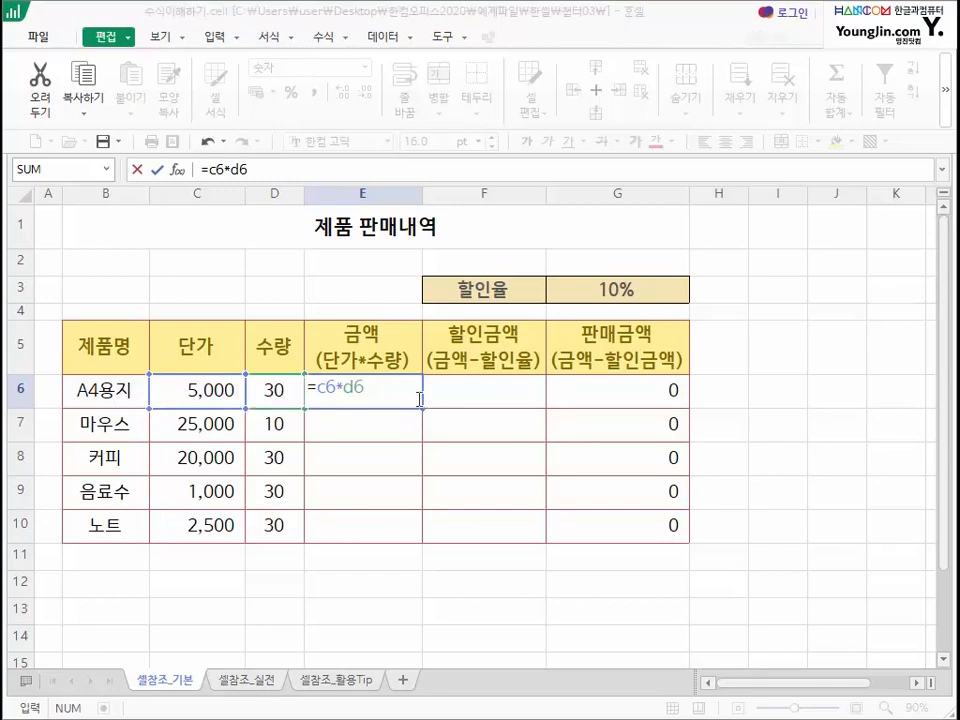
pyautogui.press('Return')
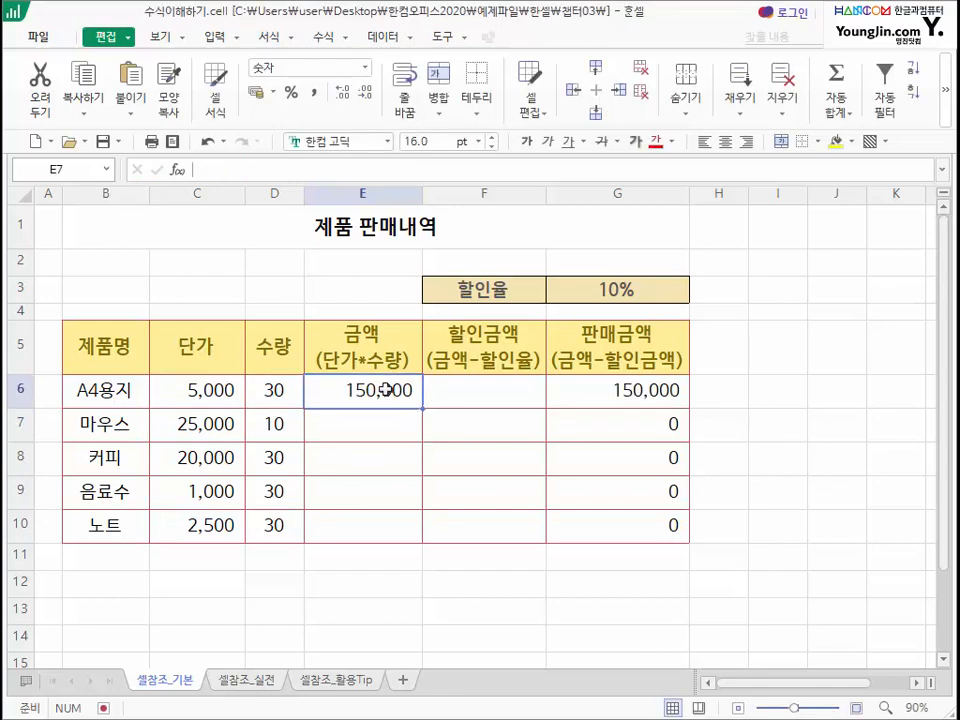
# Clear E6 and rebuild its formula as =C6*D6 by picking the unit price and quantity cells as references.
pyautogui.click(385, 390)
pyautogui.press('Delete')
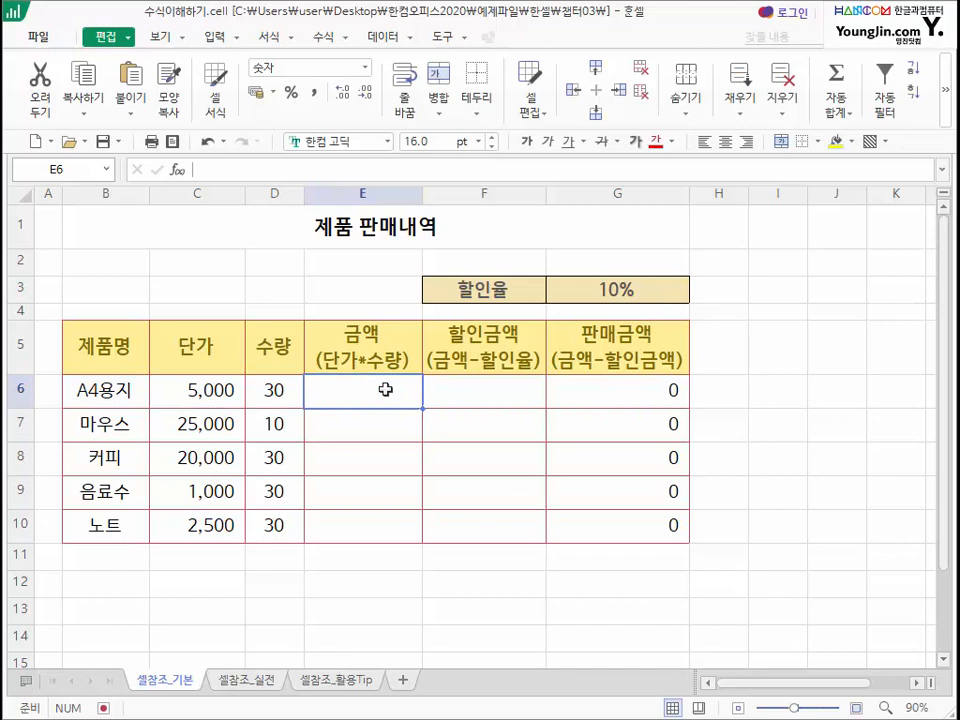
pyautogui.write('=')
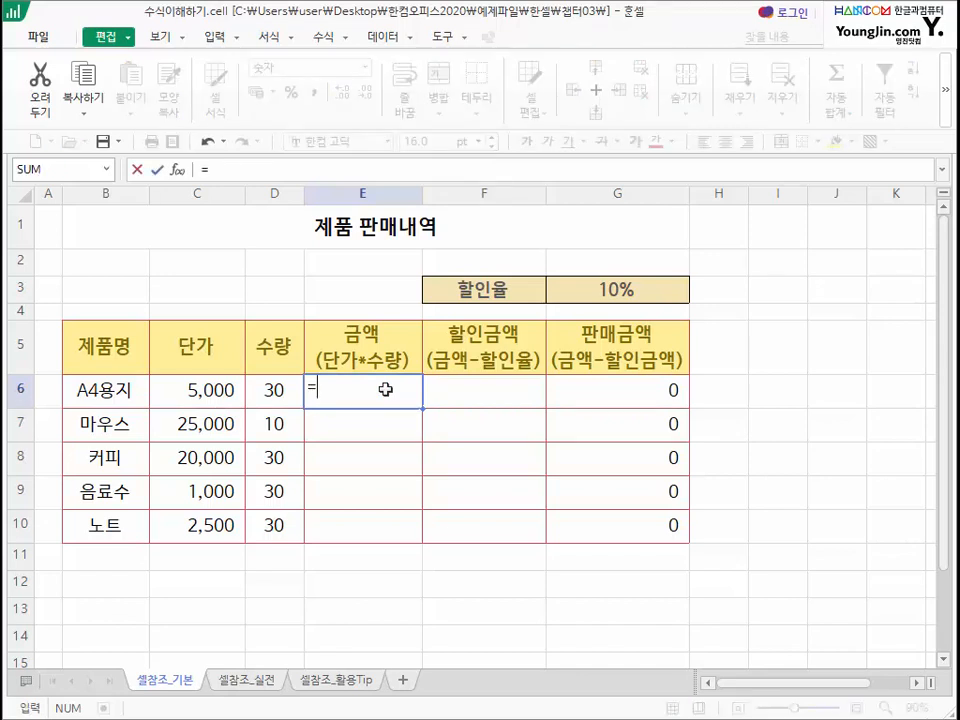
pyautogui.click(195, 392)
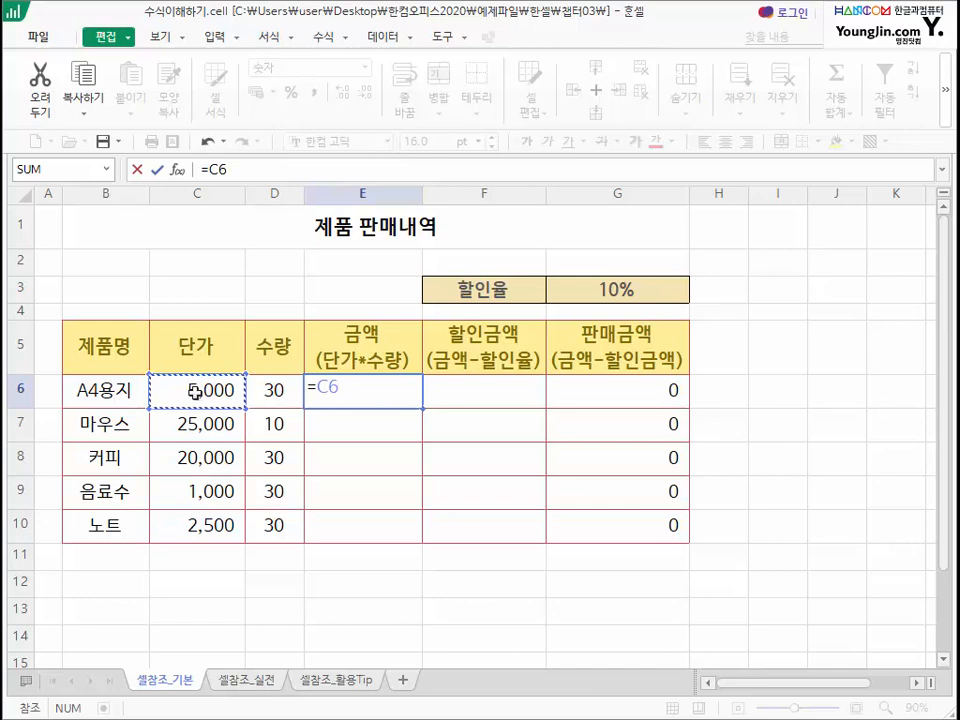
pyautogui.write('*')
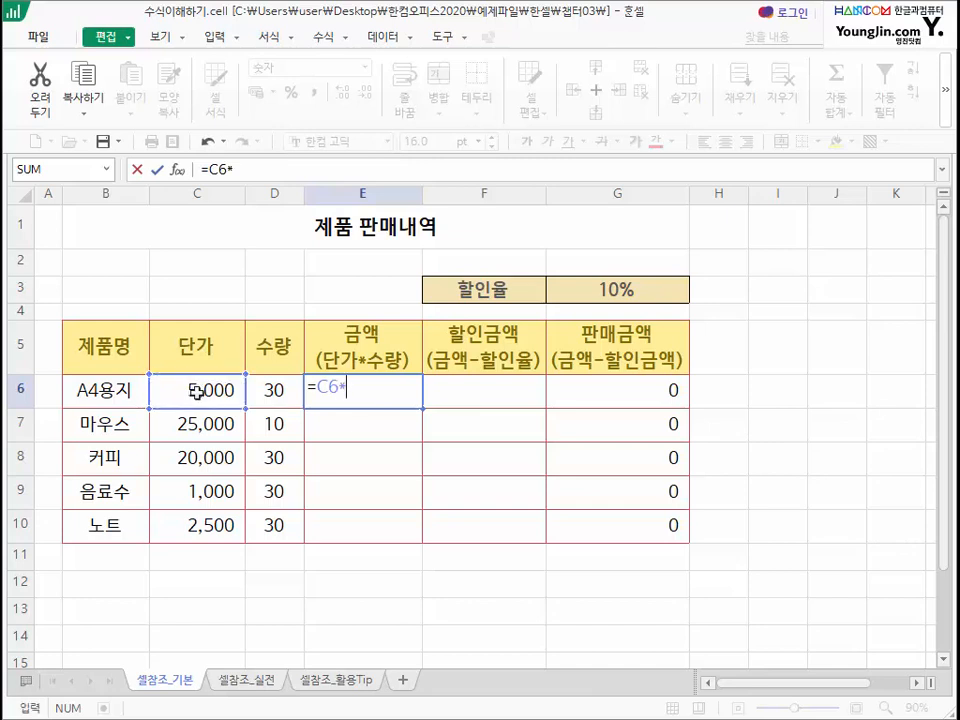
pyautogui.click(266, 389)
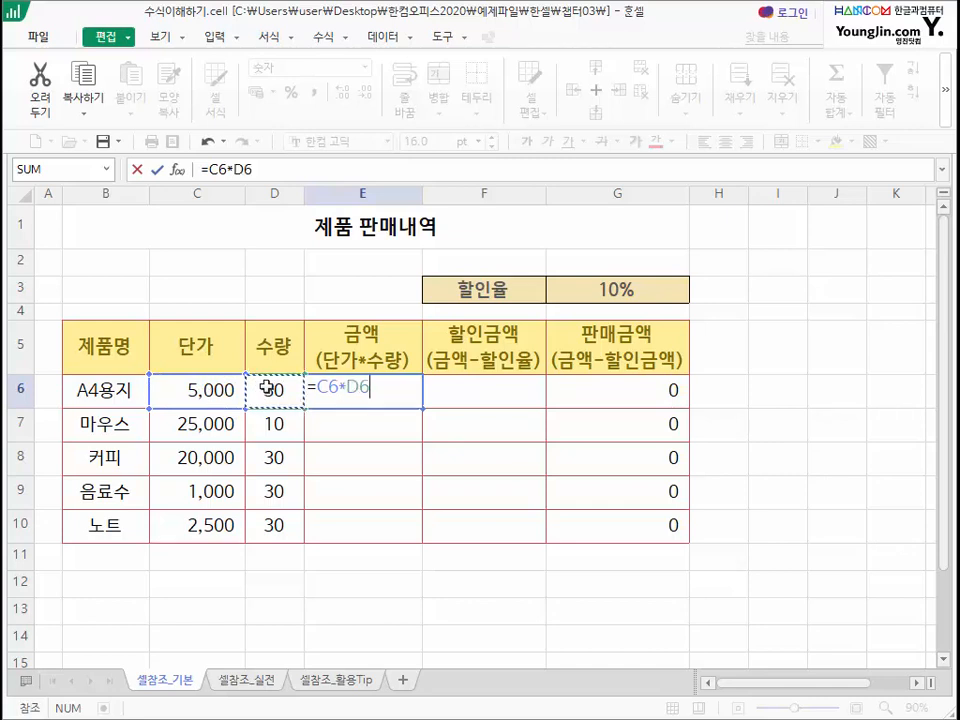
pyautogui.press('Return')
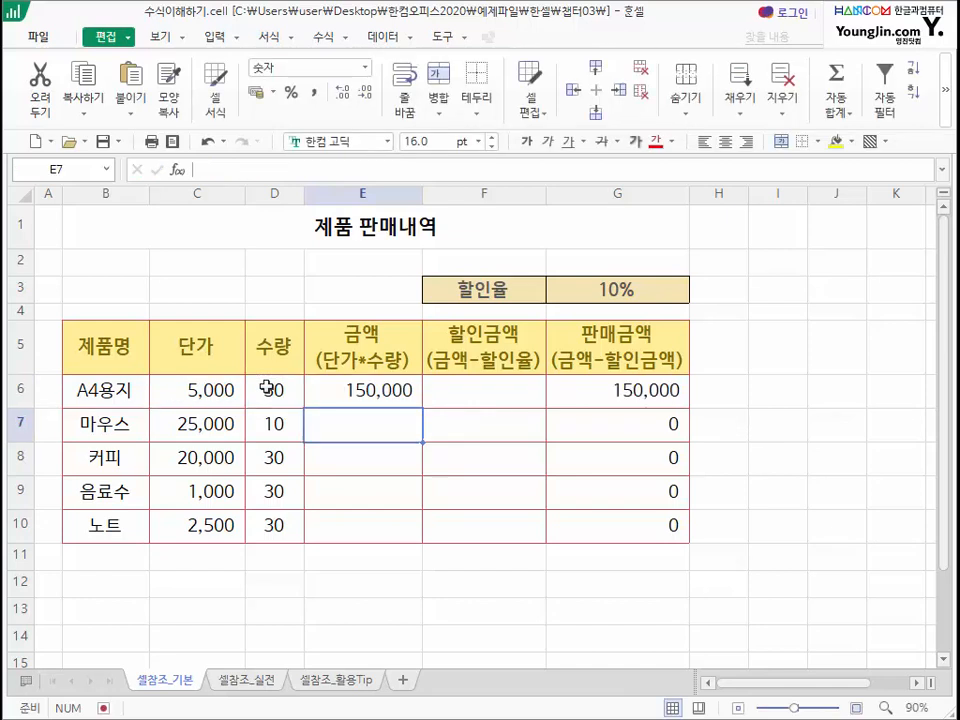
# Set the A4용지 quantity in D6 to 20 and check the recalculated amount in E6.
pyautogui.click(326, 392)
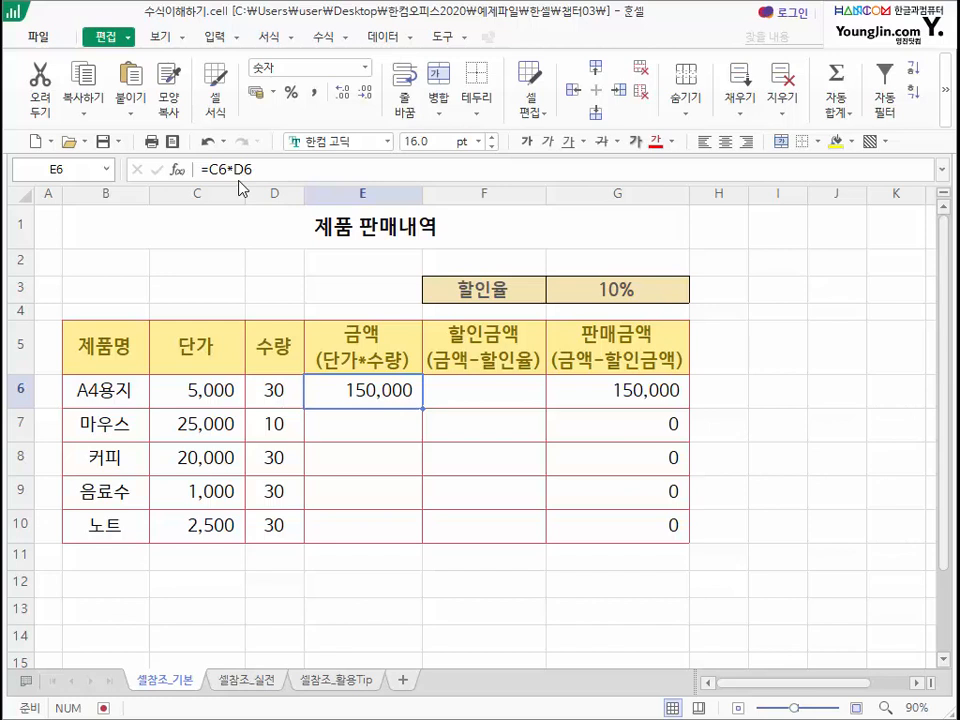
pyautogui.click(271, 393)
pyautogui.write('20')
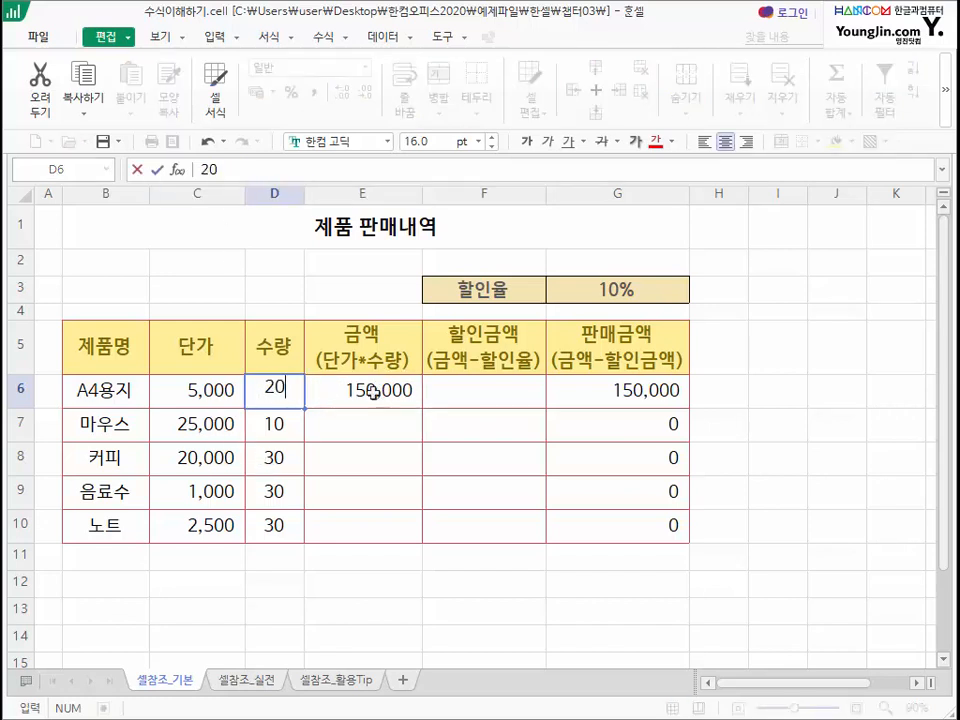
pyautogui.press('Return')
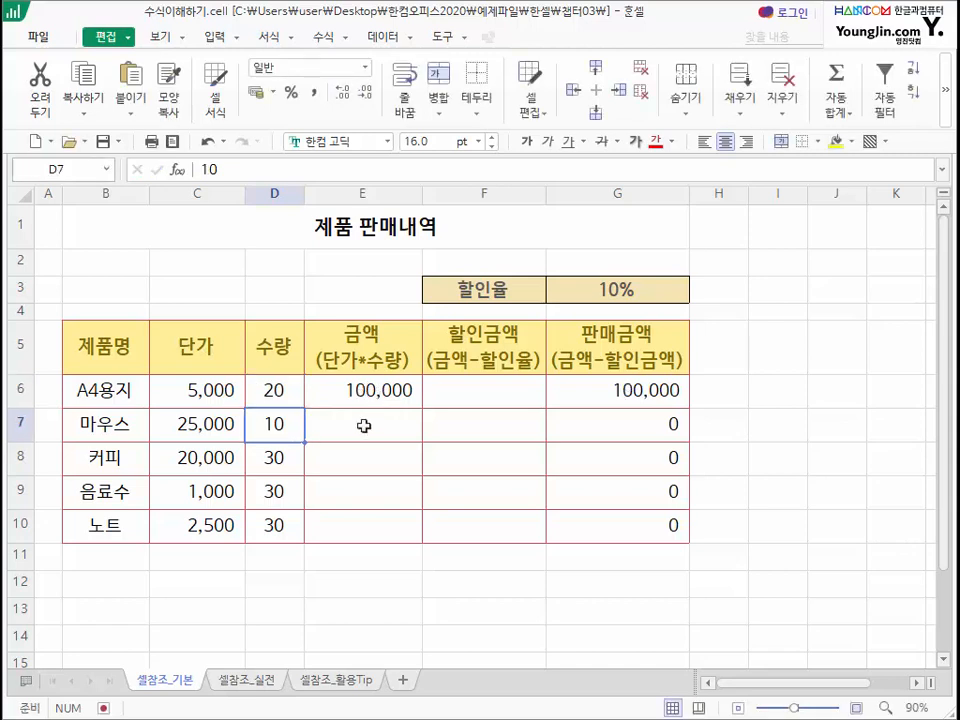
pyautogui.moveTo(181, 381); pyautogui.dragTo(380, 390)
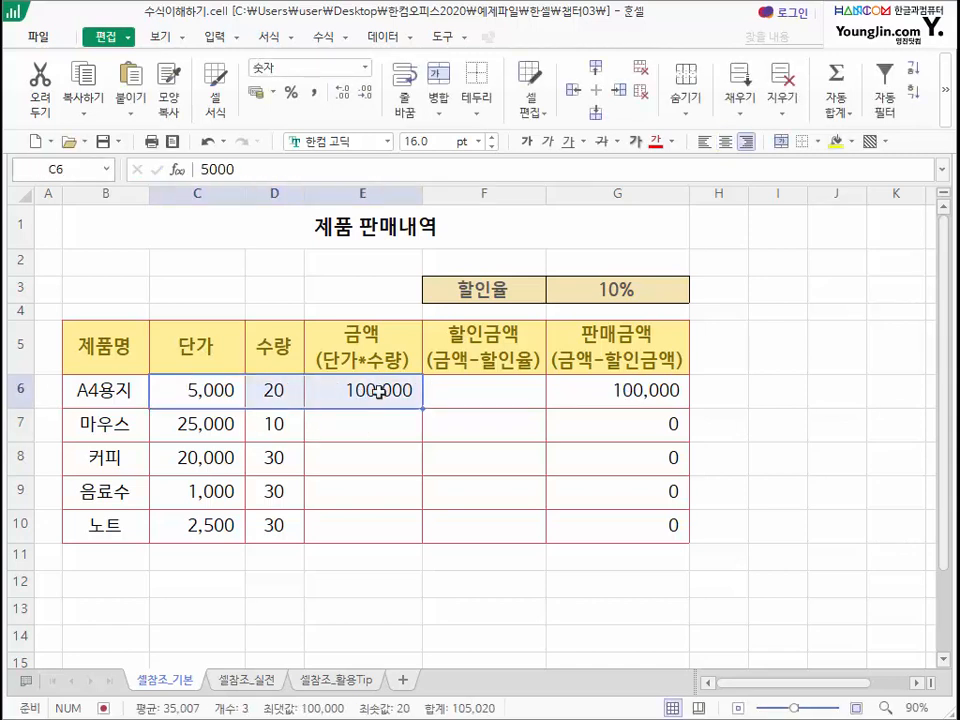
pyautogui.click(368, 391)
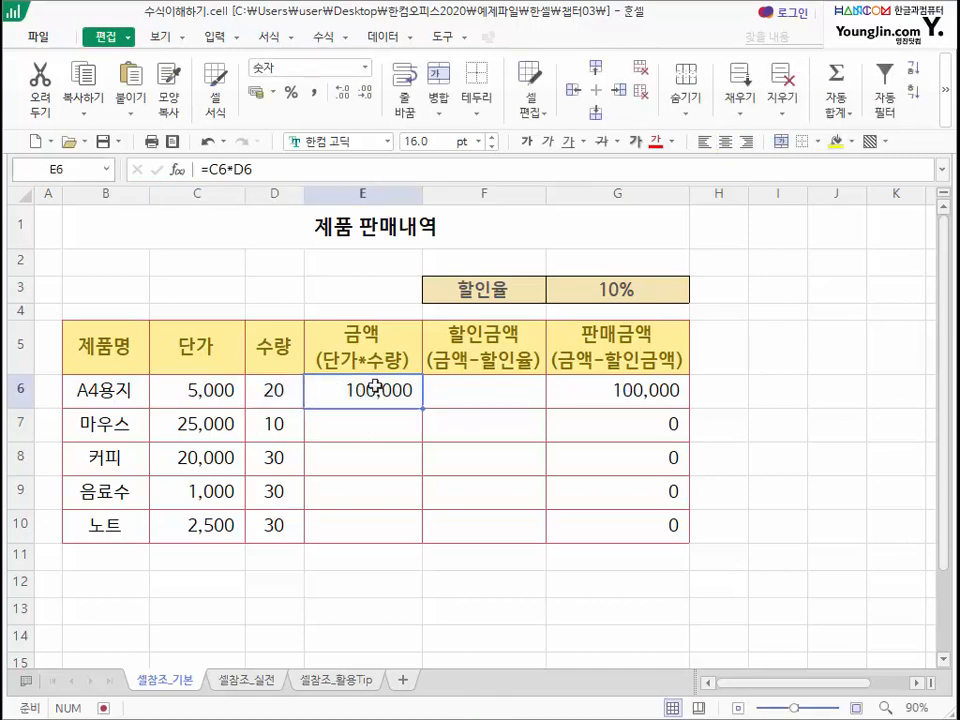
# Set the A4용지 quantity in D6 to 30.
pyautogui.click(261, 397)
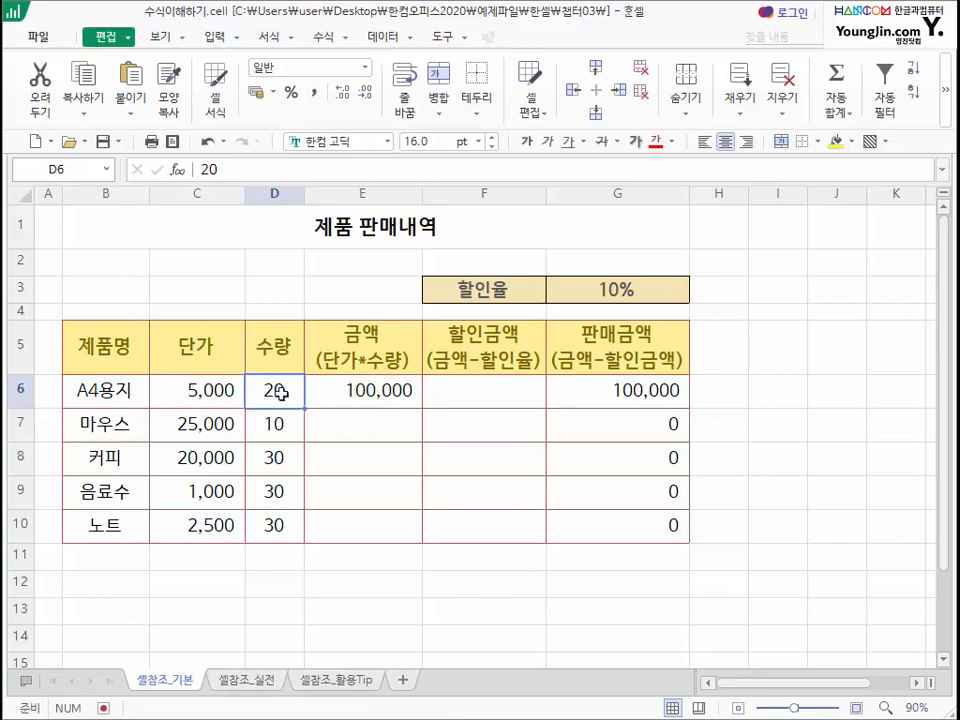
pyautogui.write('30')
pyautogui.press('Return')
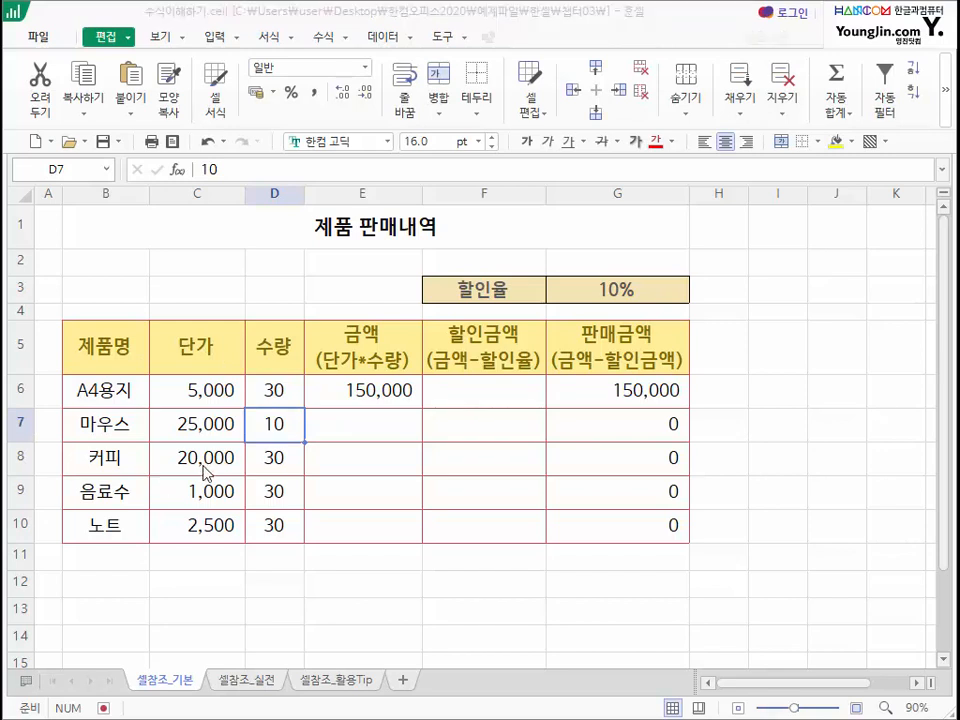
# Examine the discount amount cell F6, the sales amount formula in G6 and the amount formula in E6.
pyautogui.click(468, 396)
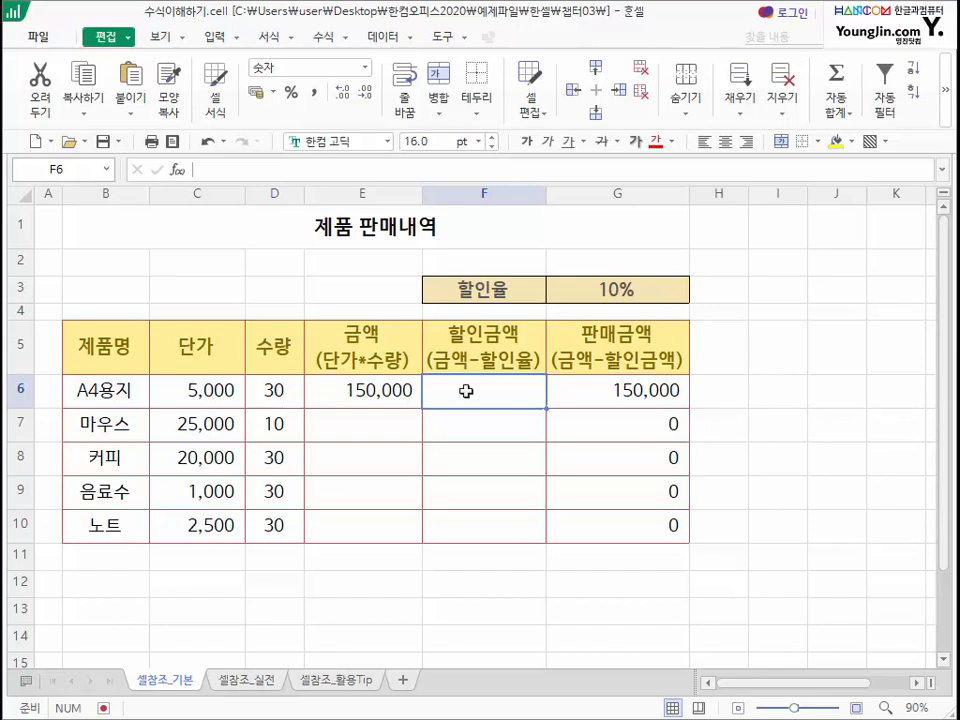
pyautogui.click(639, 397)
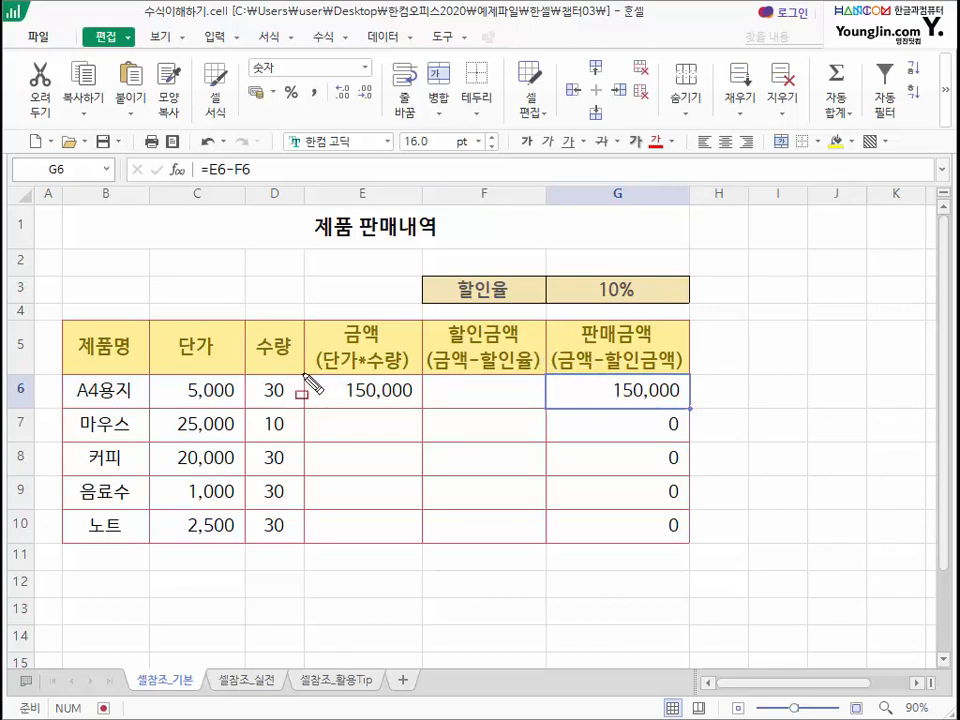
pyautogui.moveTo(302, 376)
pyautogui.mouseDown()
pyautogui.moveTo(416, 410)
pyautogui.moveTo(504, 396)
pyautogui.moveTo(547, 410)
pyautogui.mouseUp()
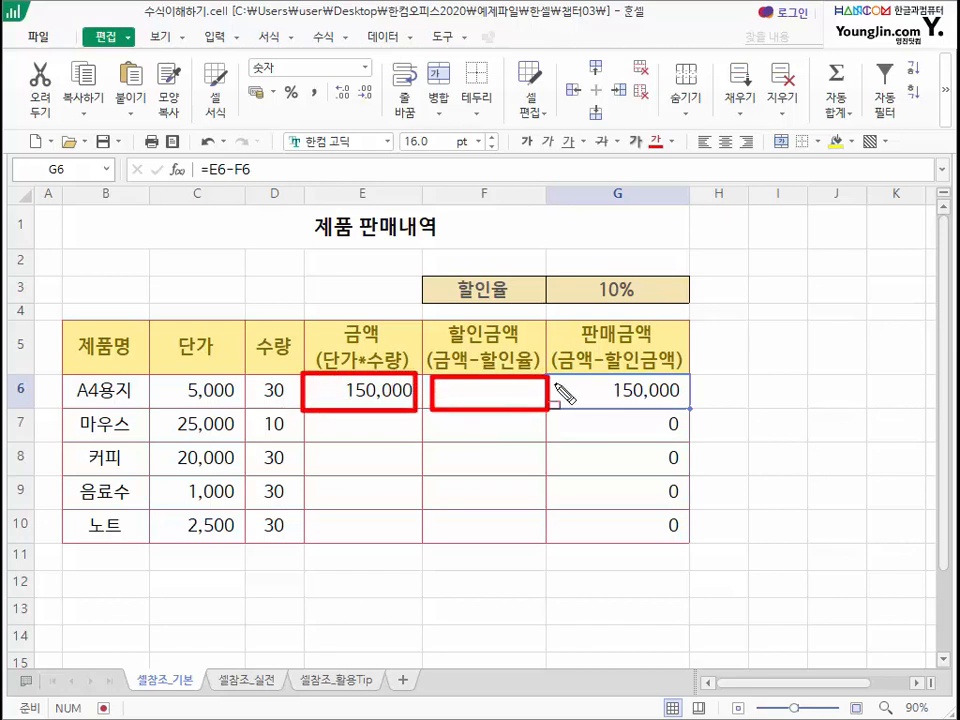
pyautogui.moveTo(424, 379)
pyautogui.mouseDown()
pyautogui.moveTo(534, 564)
pyautogui.moveTo(553, 574)
pyautogui.mouseUp()
pyautogui.press('Escape')
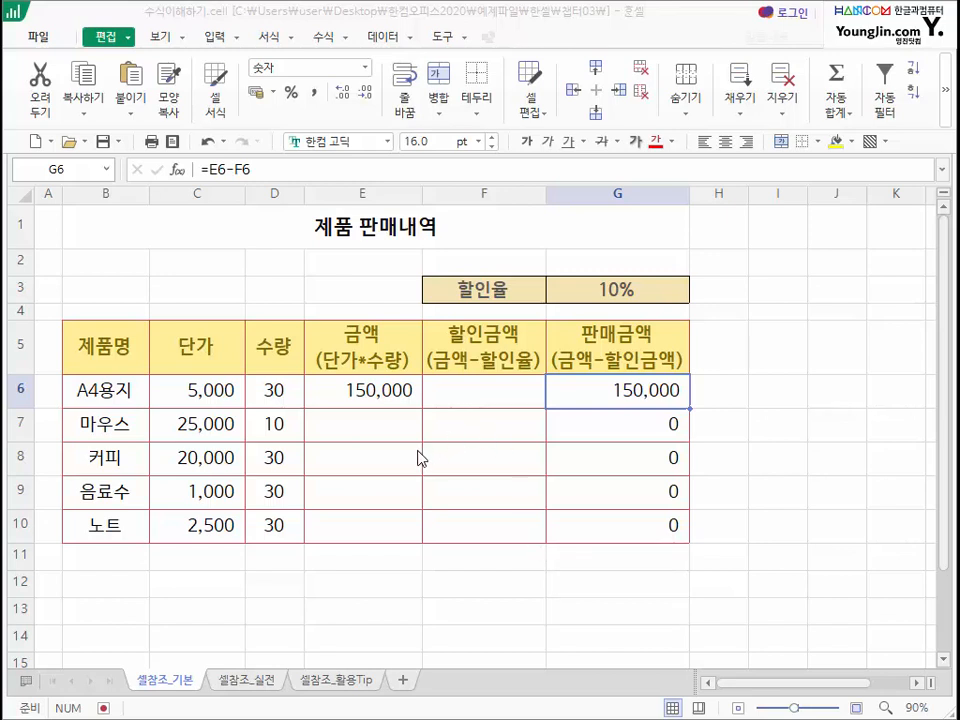
pyautogui.click(343, 389)
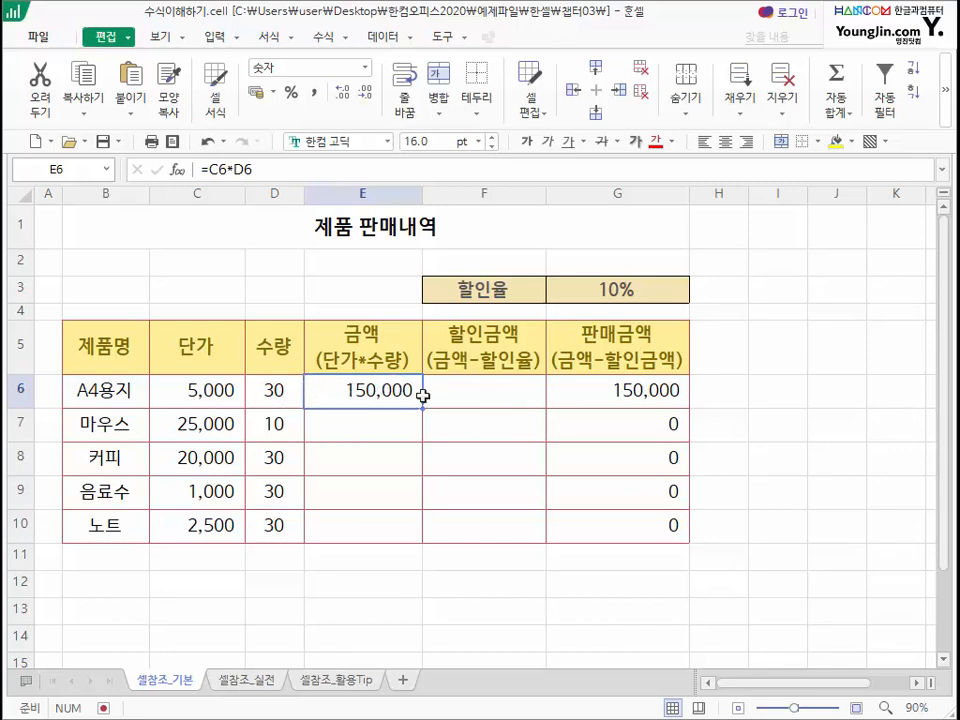
pyautogui.moveTo(307, 408)
pyautogui.mouseDown()
pyautogui.moveTo(319, 435)
pyautogui.moveTo(424, 548)
pyautogui.mouseUp()
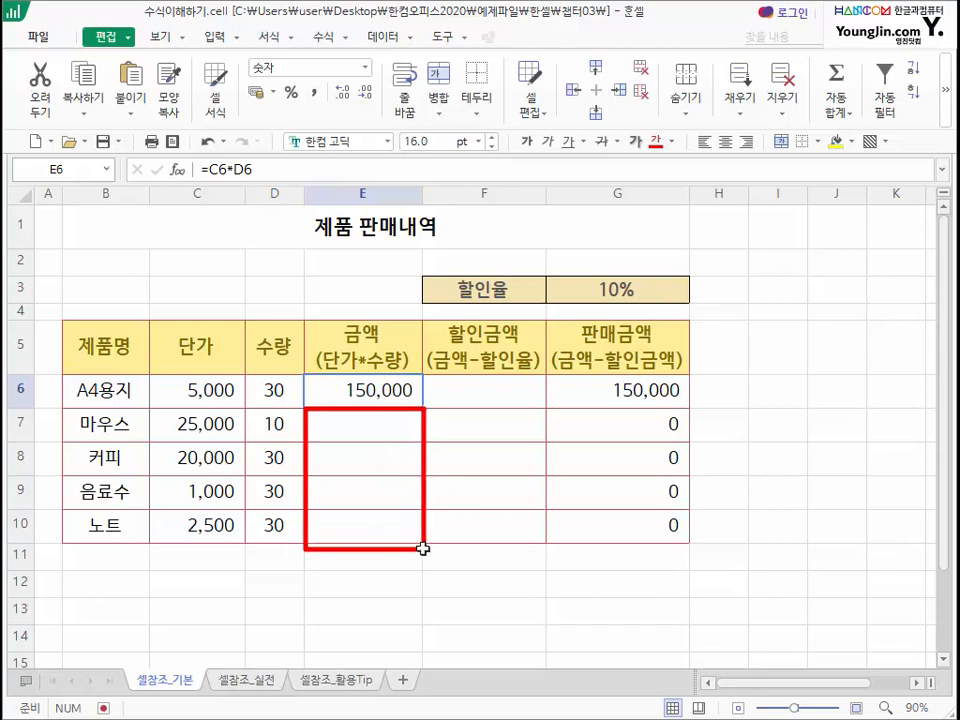
pyautogui.moveTo(306, 375)
pyautogui.mouseDown()
pyautogui.moveTo(353, 397)
pyautogui.moveTo(429, 401)
pyautogui.moveTo(422, 409)
pyautogui.mouseUp()
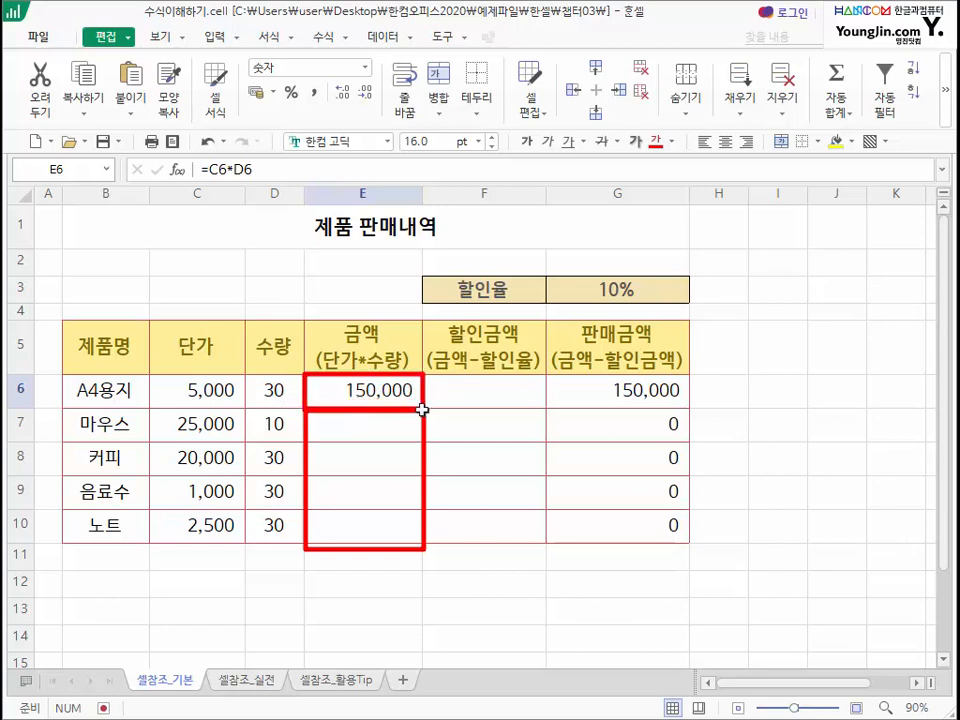
pyautogui.moveTo(313, 412); pyautogui.dragTo(416, 561)
pyautogui.moveTo(183, 378); pyautogui.dragTo(237, 400)
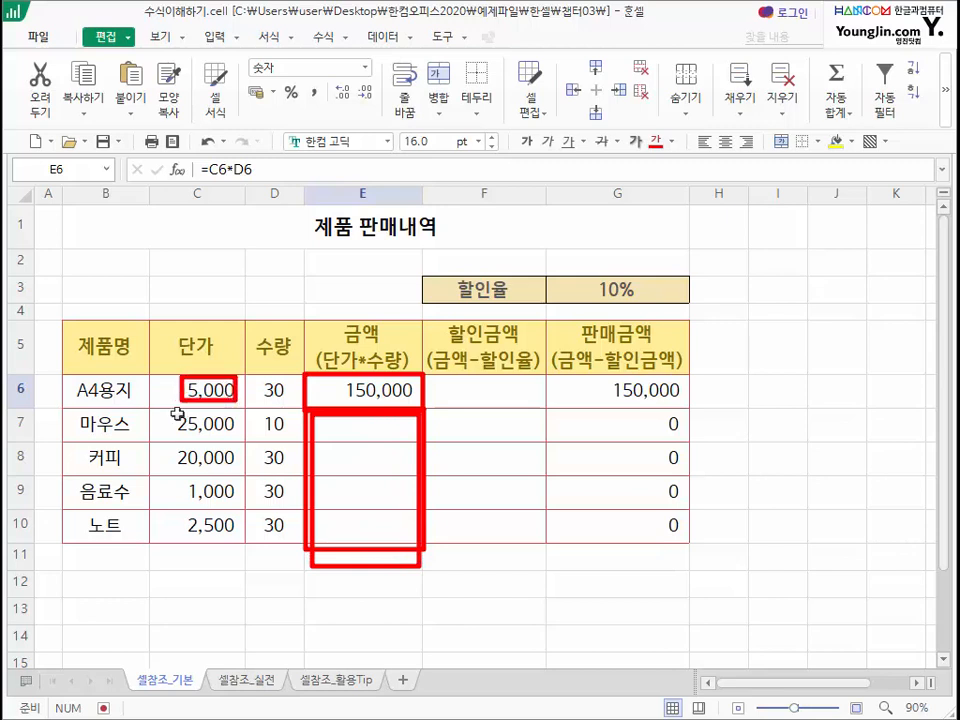
pyautogui.moveTo(177, 414); pyautogui.dragTo(237, 434)
pyautogui.moveTo(171, 442); pyautogui.dragTo(233, 474)
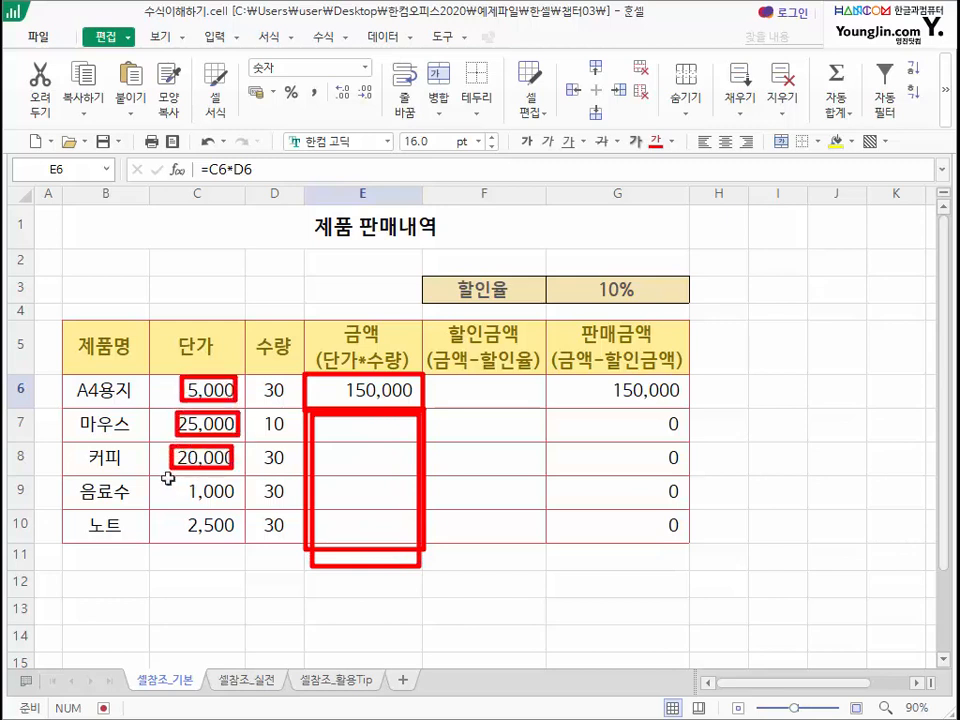
pyautogui.moveTo(167, 476); pyautogui.dragTo(240, 500)
pyautogui.moveTo(171, 509); pyautogui.dragTo(244, 530)
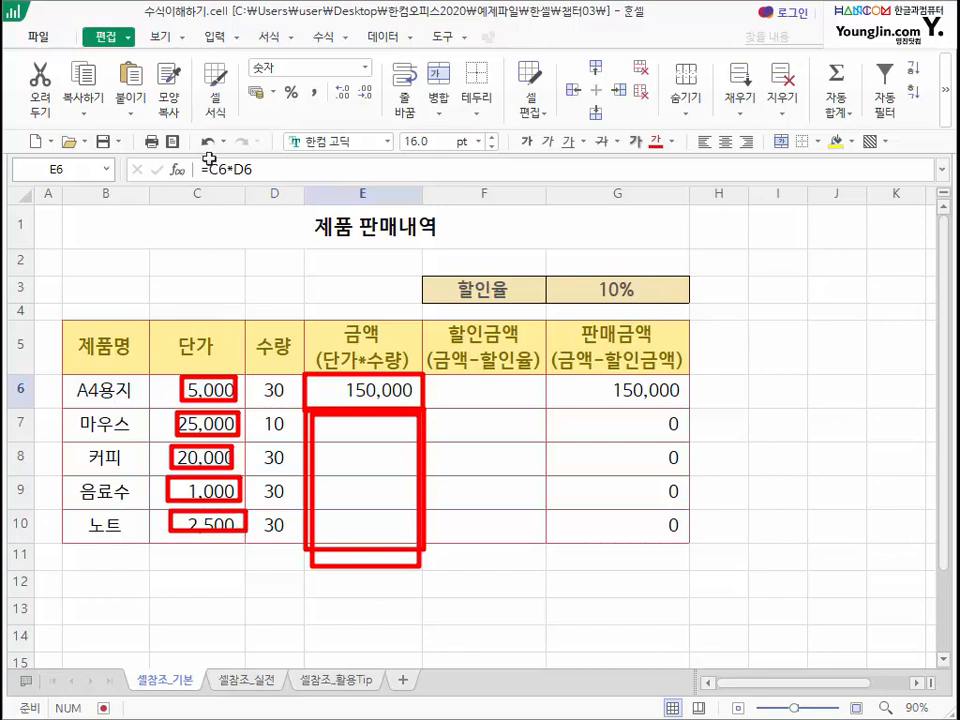
pyautogui.moveTo(208, 158); pyautogui.dragTo(233, 182)
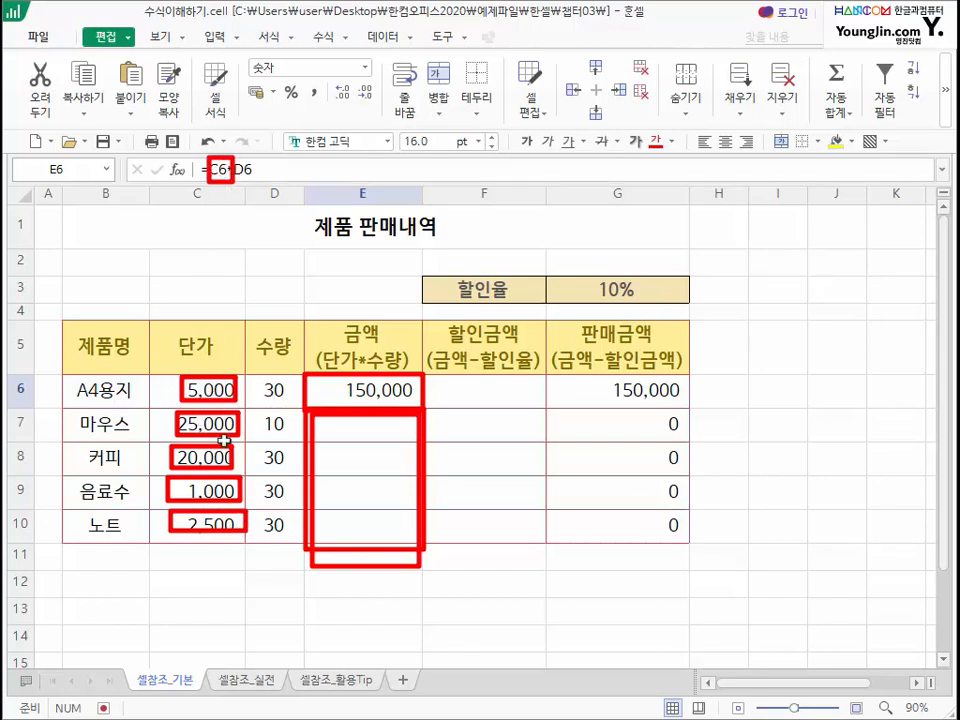
pyautogui.press('Escape')
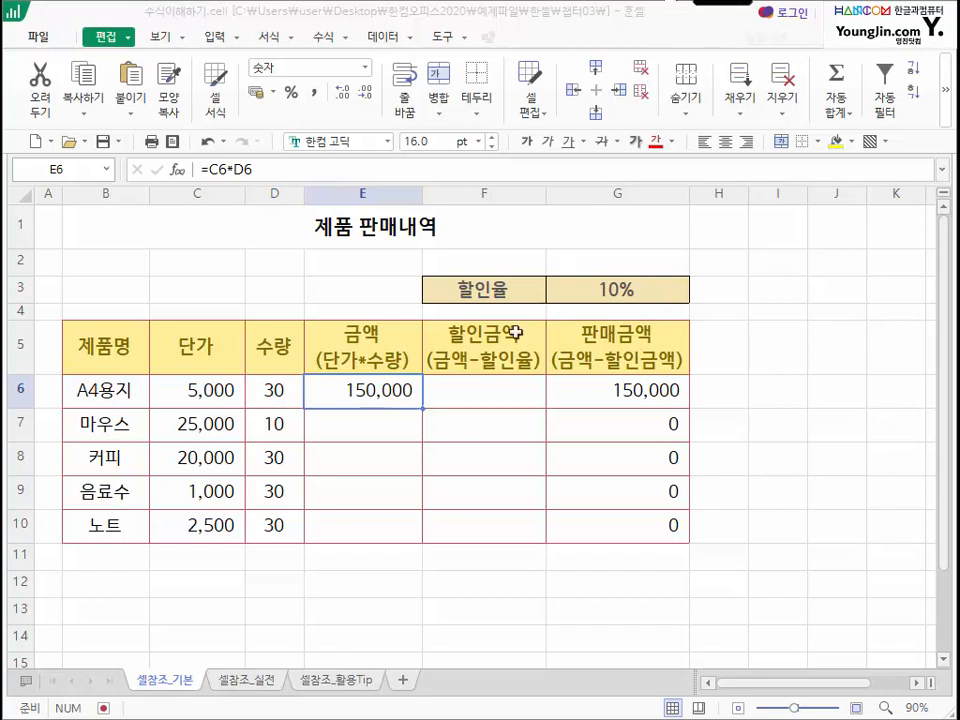
# Fill the amount formula from E6 down through E10 for the remaining products.
pyautogui.moveTo(409, 407)
pyautogui.mouseDown()
pyautogui.moveTo(440, 406)
pyautogui.moveTo(426, 405)
pyautogui.moveTo(421, 420)
pyautogui.mouseUp()
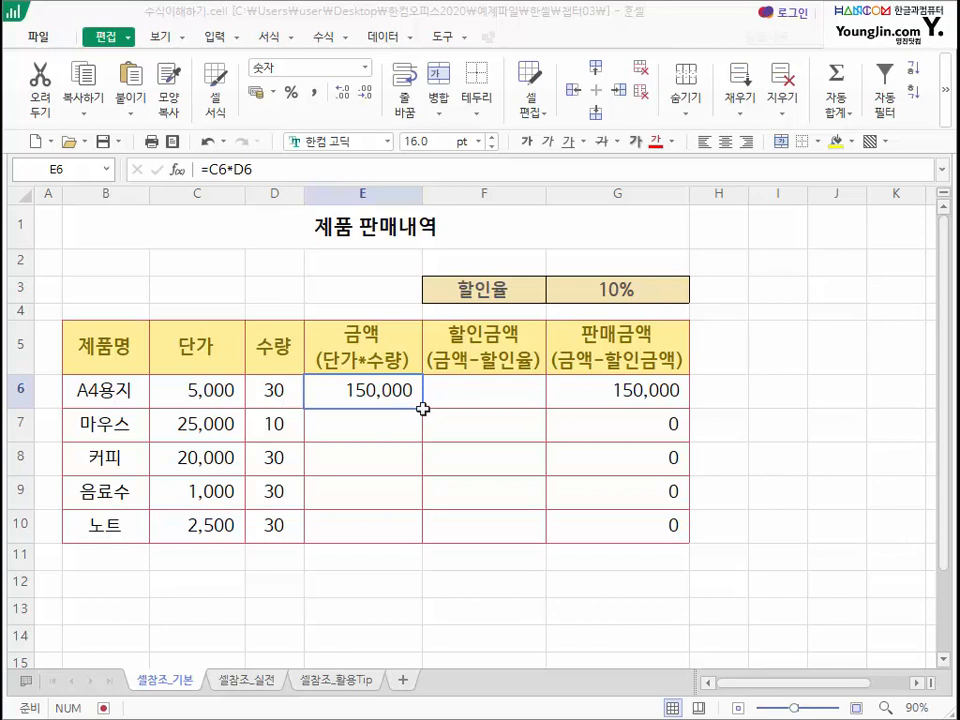
pyautogui.doubleClick(423, 408)
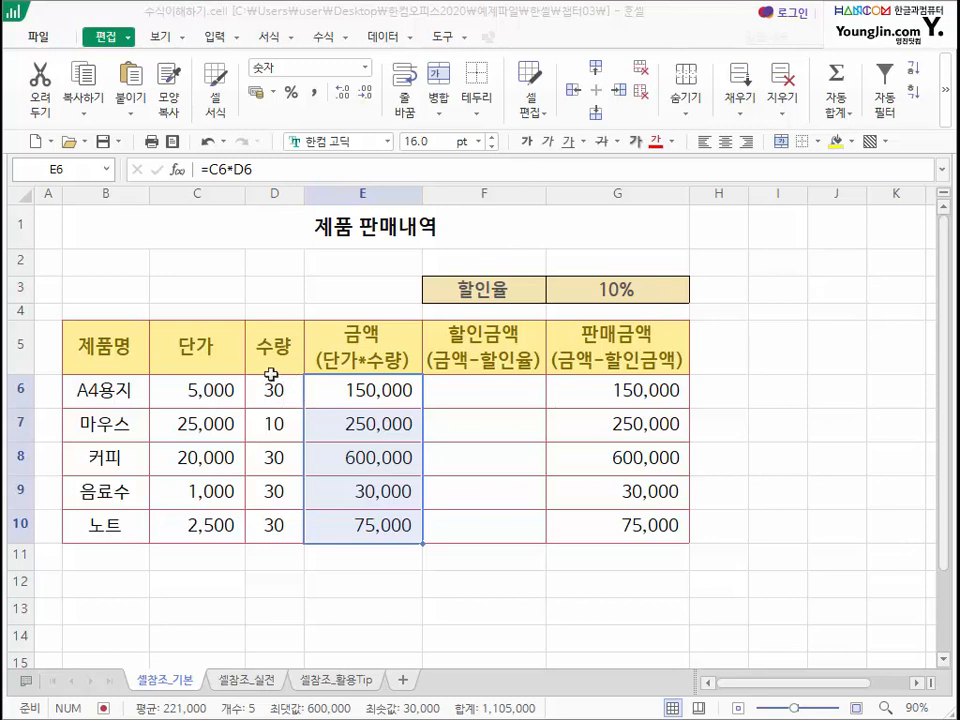
pyautogui.moveTo(262, 381)
pyautogui.mouseDown()
pyautogui.moveTo(253, 544)
pyautogui.moveTo(301, 462)
pyautogui.mouseUp()
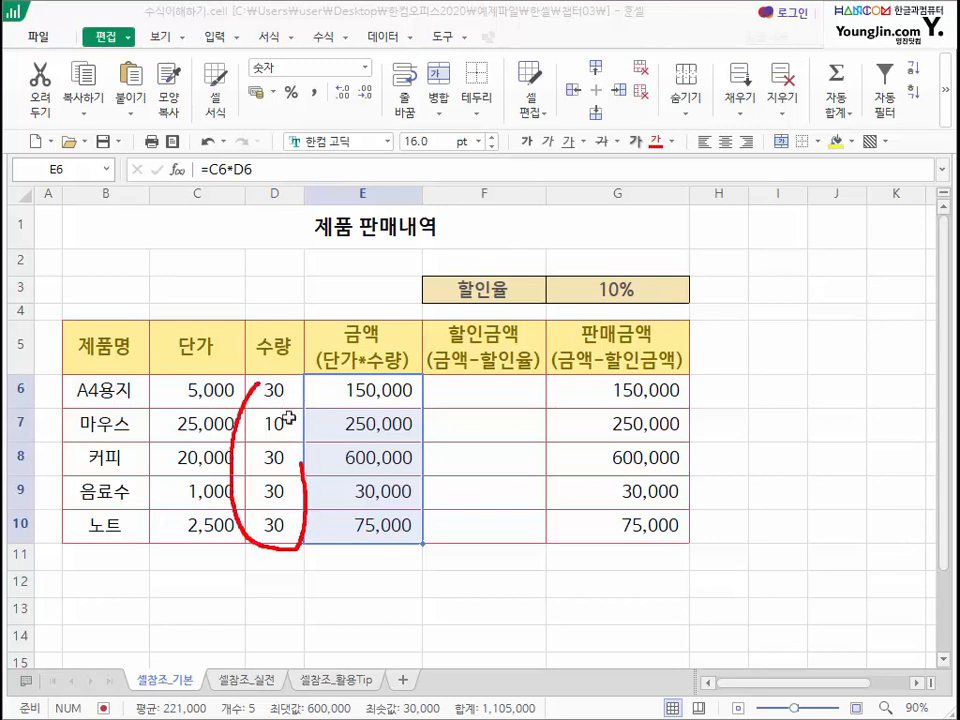
pyautogui.moveTo(271, 383); pyautogui.dragTo(301, 455)
pyautogui.moveTo(410, 405)
pyautogui.mouseDown()
pyautogui.moveTo(437, 403)
pyautogui.moveTo(382, 536)
pyautogui.mouseUp()
pyautogui.moveTo(311, 551)
pyautogui.mouseDown()
pyautogui.moveTo(424, 545)
pyautogui.moveTo(316, 506)
pyautogui.moveTo(388, 542)
pyautogui.mouseUp()
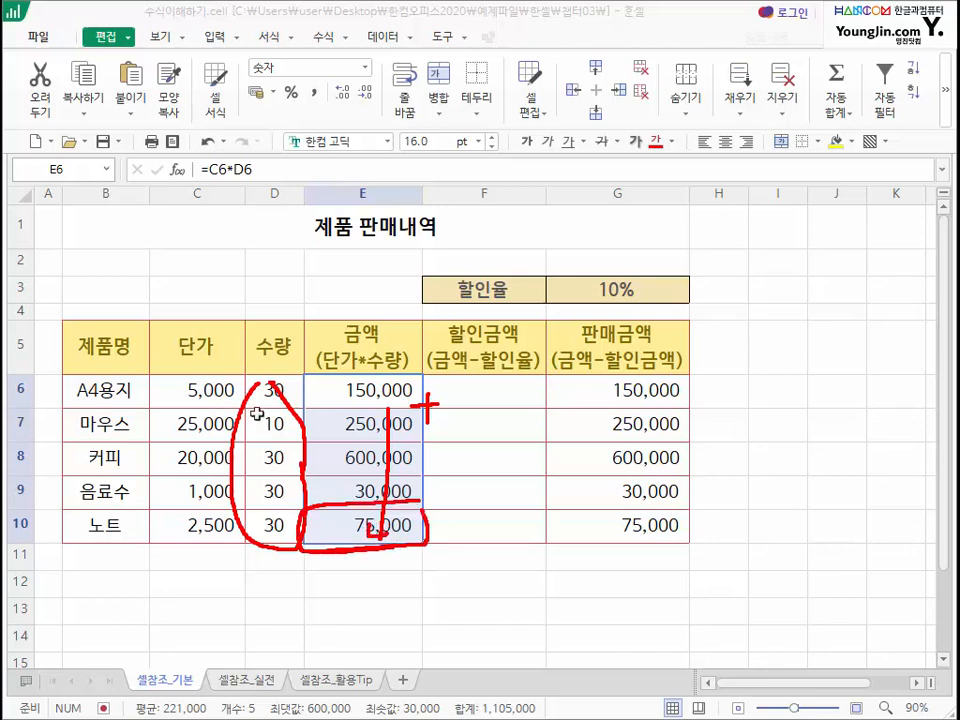
pyautogui.moveTo(255, 414)
pyautogui.mouseDown()
pyautogui.moveTo(301, 437)
pyautogui.moveTo(253, 411)
pyautogui.mouseUp()
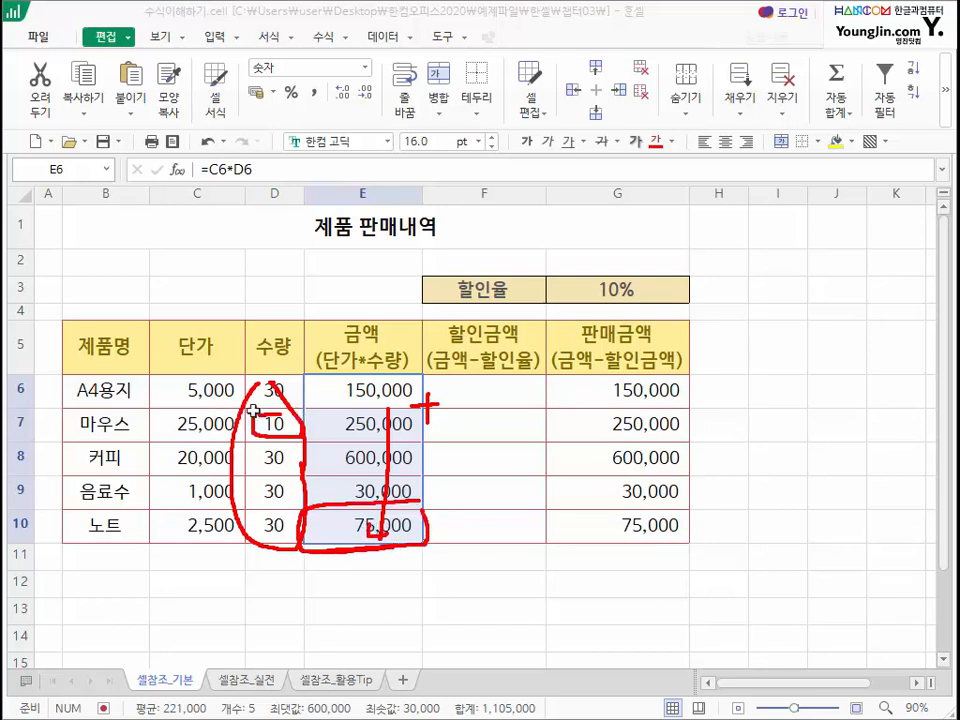
pyautogui.press('Escape')
# Compare the amount formulas in E6, E7 and E10, and check the unit price cells C6 and C7 that they reference.
pyautogui.click(364, 410)
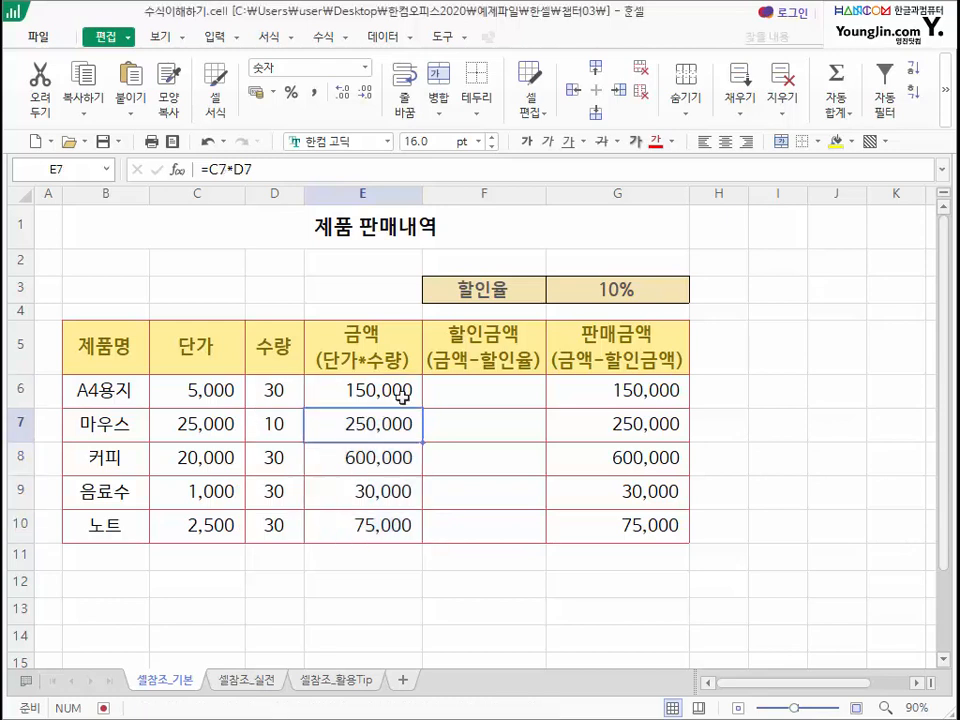
pyautogui.click(383, 393)
pyautogui.click(375, 521)
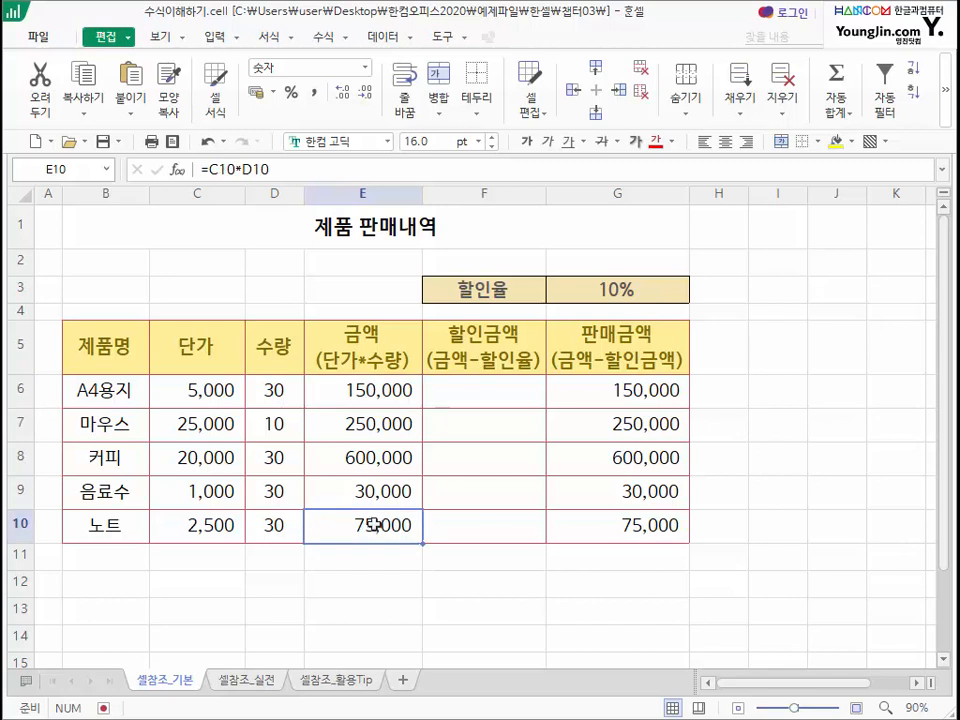
pyautogui.click(370, 390)
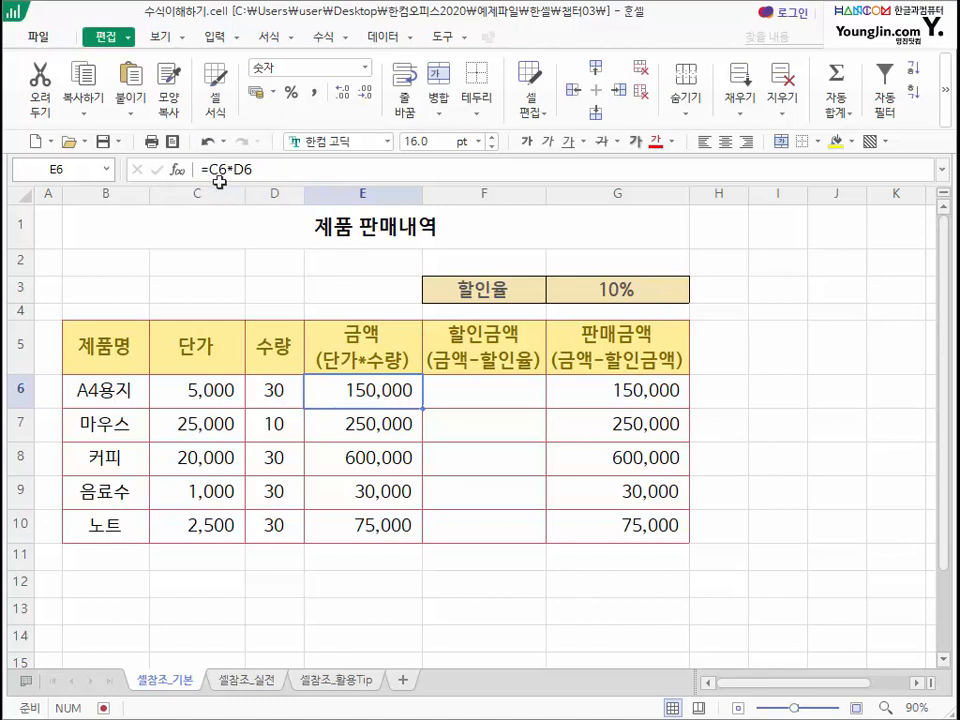
pyautogui.click(386, 426)
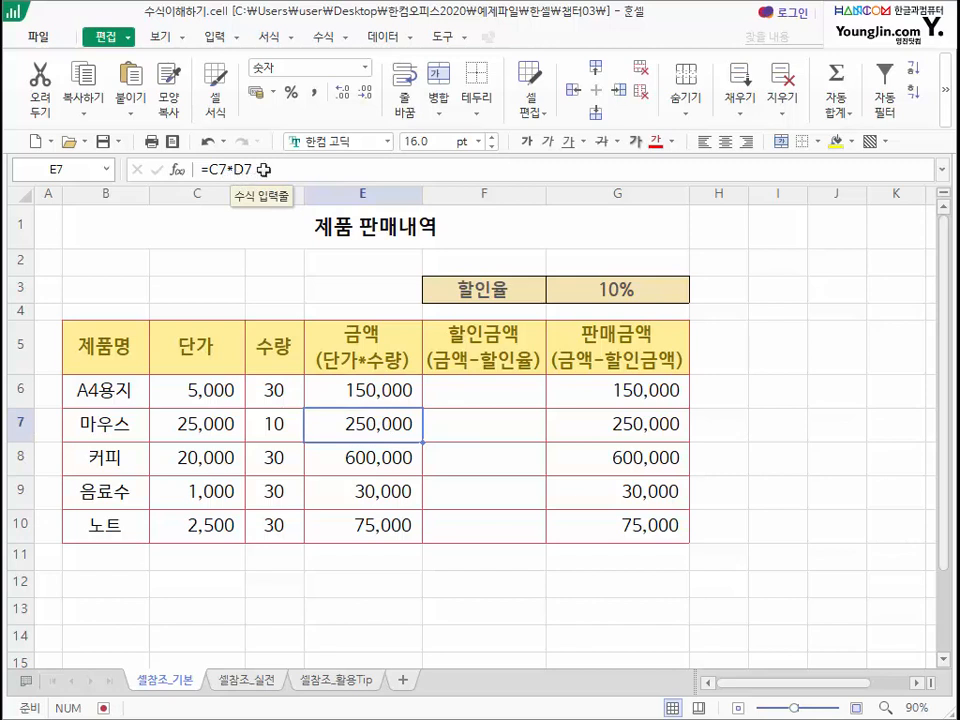
pyautogui.click(191, 392)
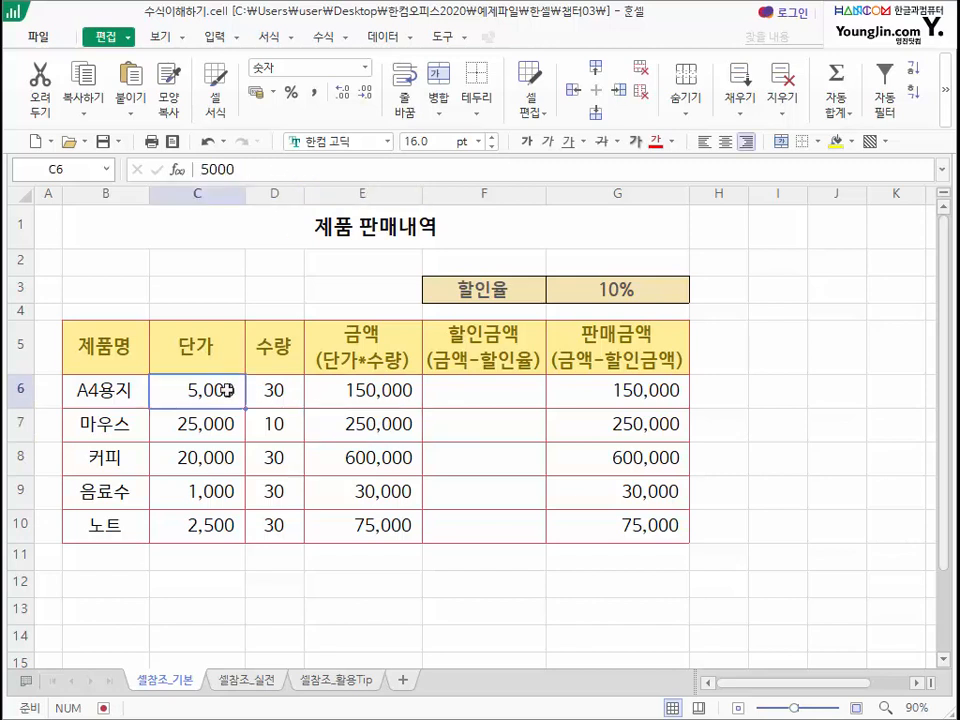
pyautogui.click(229, 418)
pyautogui.click(228, 393)
pyautogui.click(227, 420)
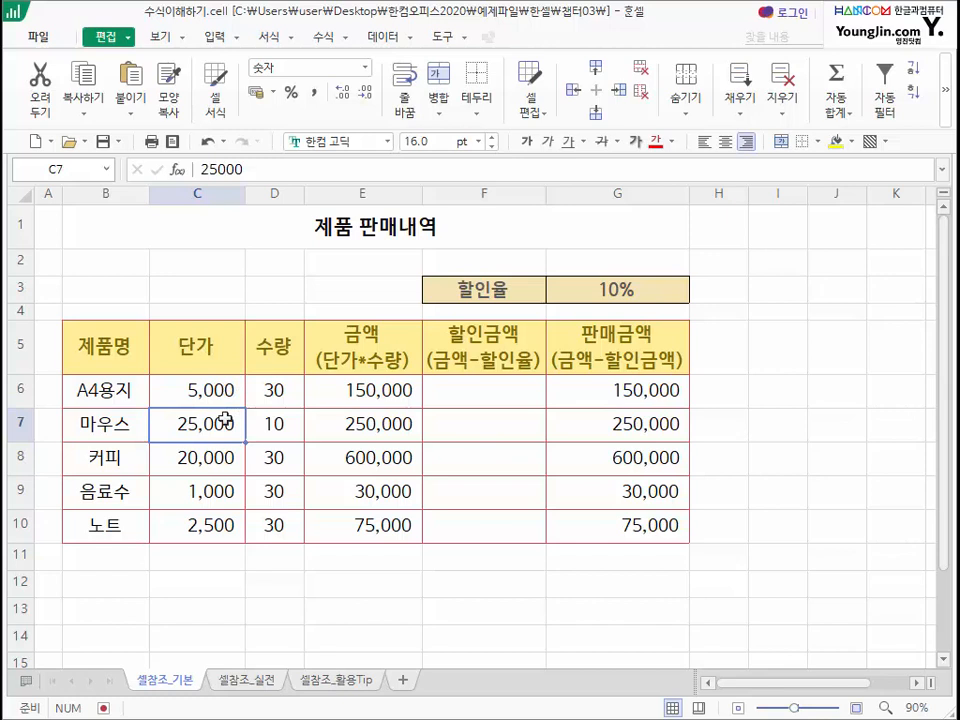
# Inspect the unit price and quantity references highlighted by the formulas in E6 and E9, leaving both formulas as they are.
pyautogui.click(388, 390)
pyautogui.doubleClick(388, 390)
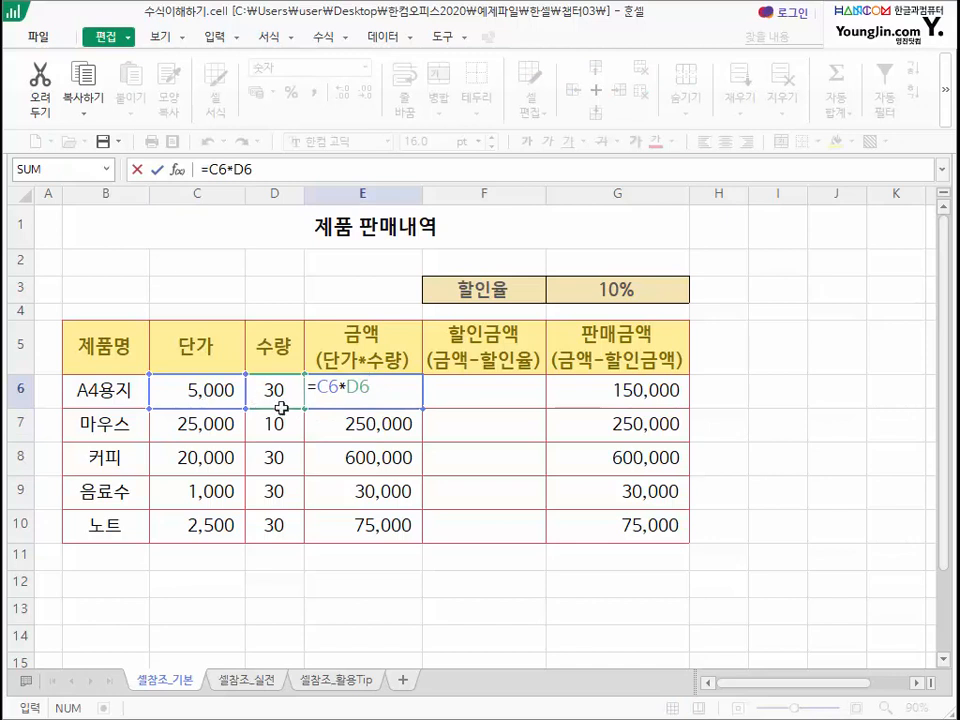
pyautogui.press('Return')
pyautogui.click(376, 491)
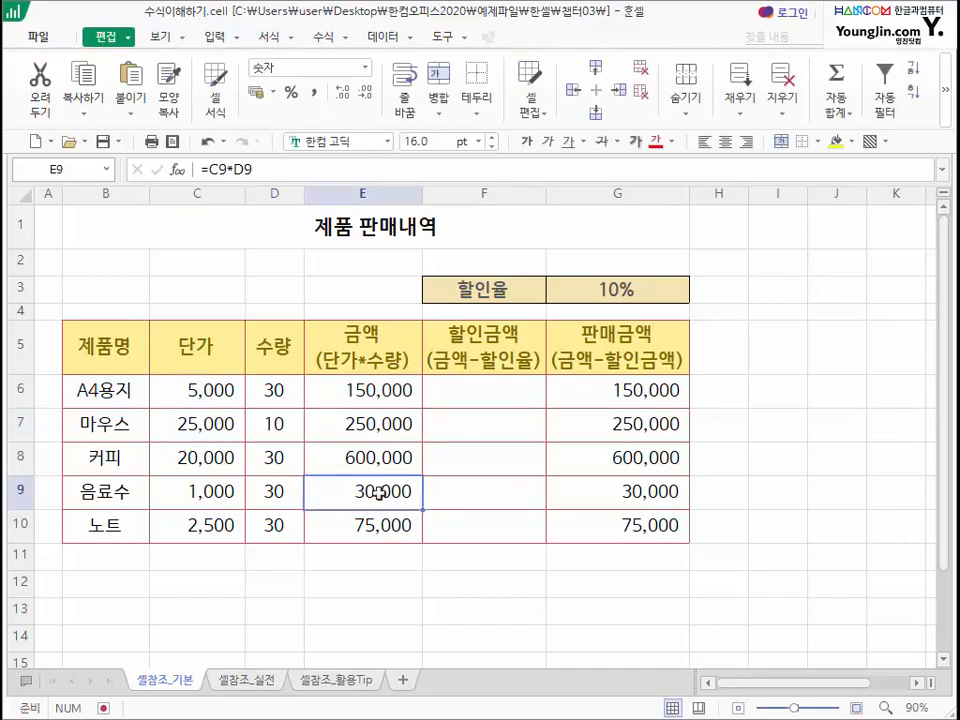
pyautogui.doubleClick(376, 491)
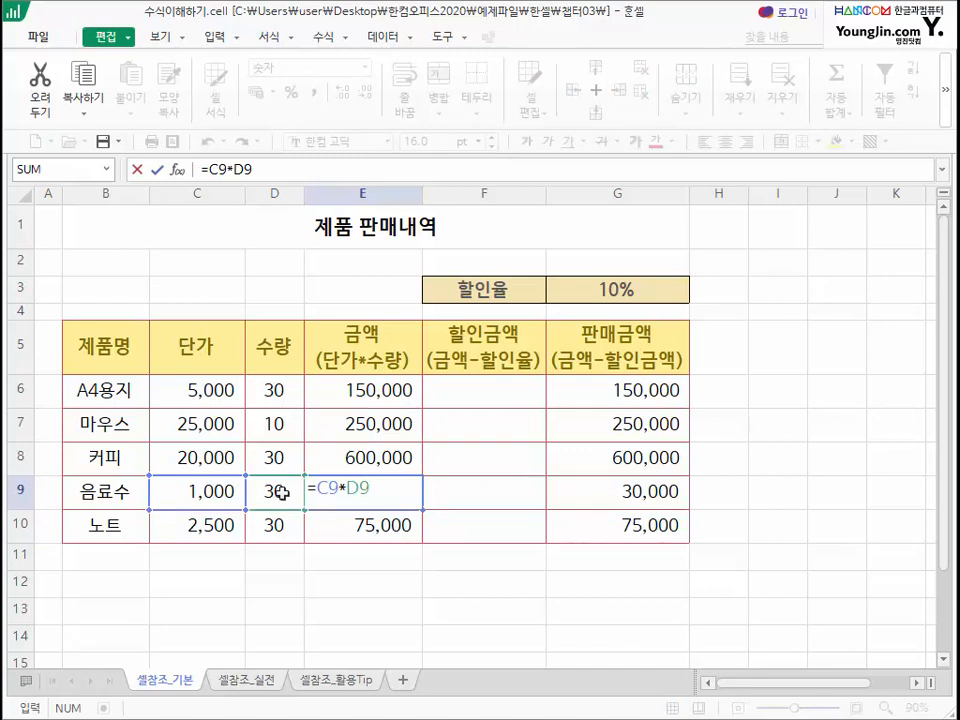
pyautogui.press('Escape')
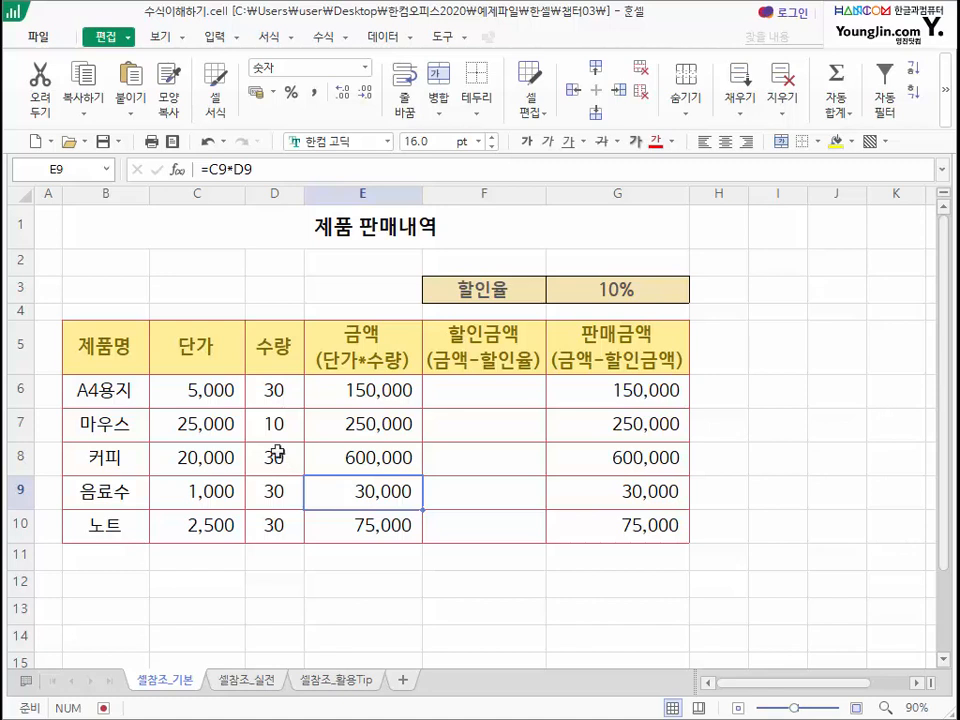
pyautogui.click(277, 368)
pyautogui.click(281, 426)
pyautogui.click(284, 496)
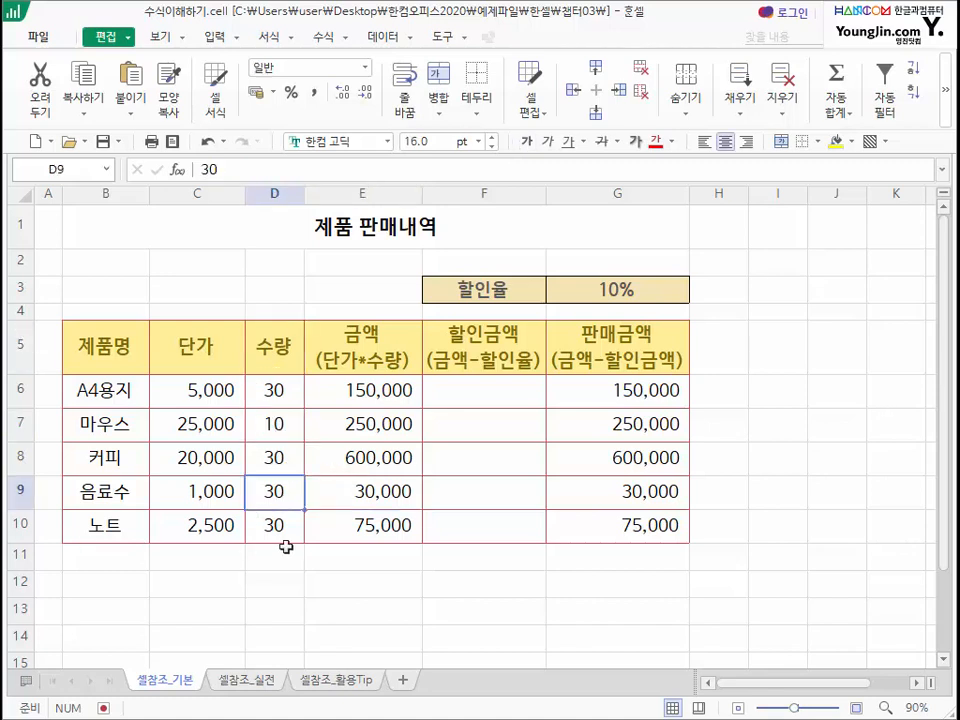
# Fill the amount formula from E6 across into F6 and inspect which cells the copied formula references.
pyautogui.click(398, 388)
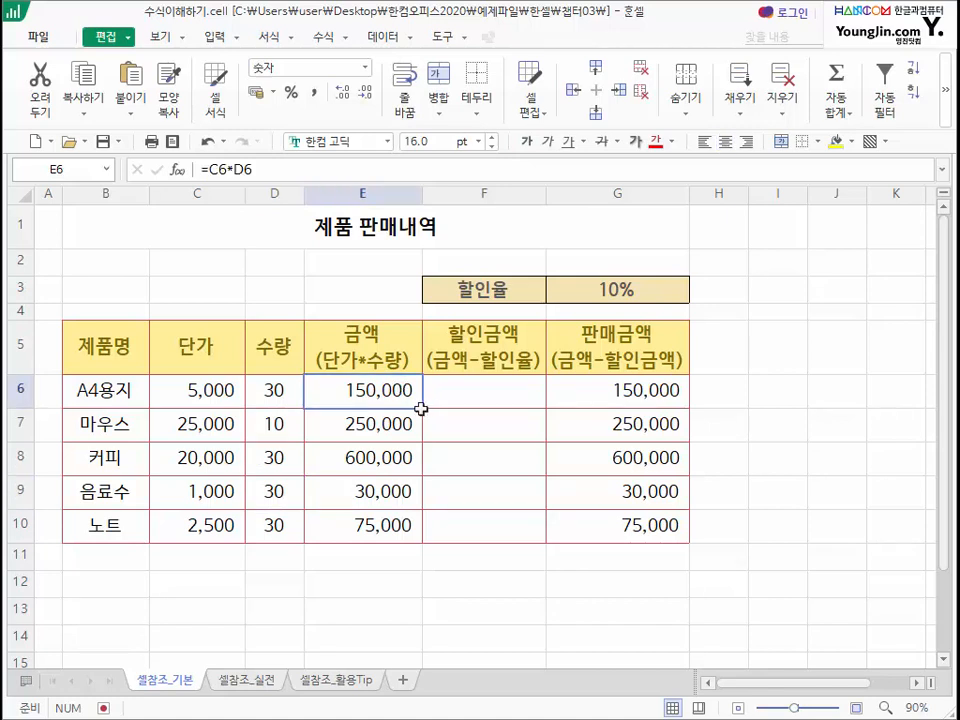
pyautogui.moveTo(426, 398); pyautogui.dragTo(541, 404)
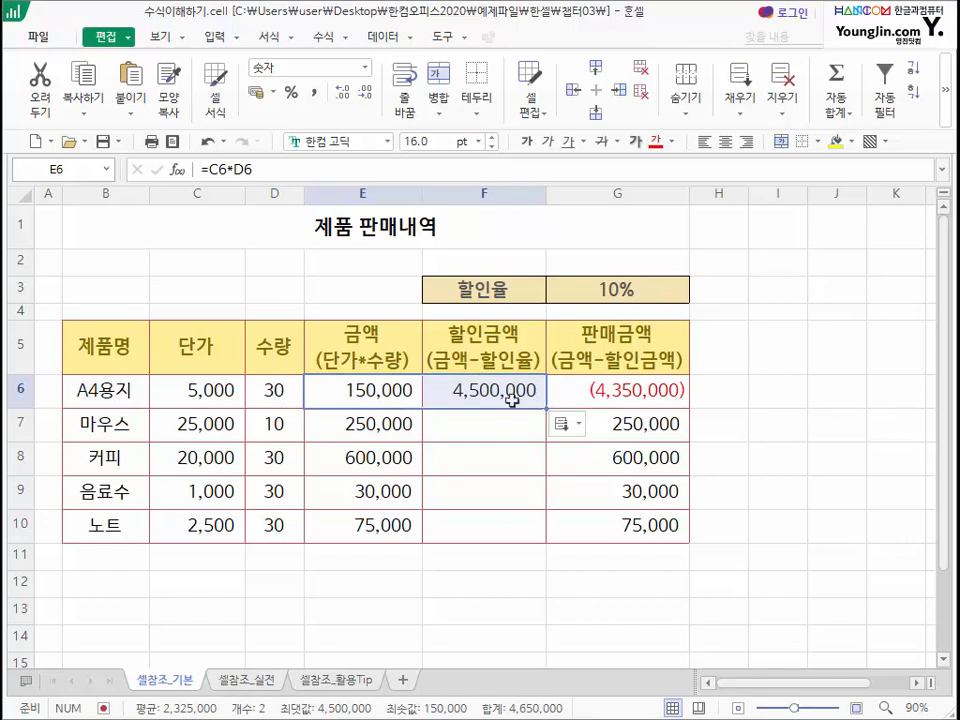
pyautogui.click(495, 400)
pyautogui.moveTo(236, 403); pyautogui.dragTo(340, 383)
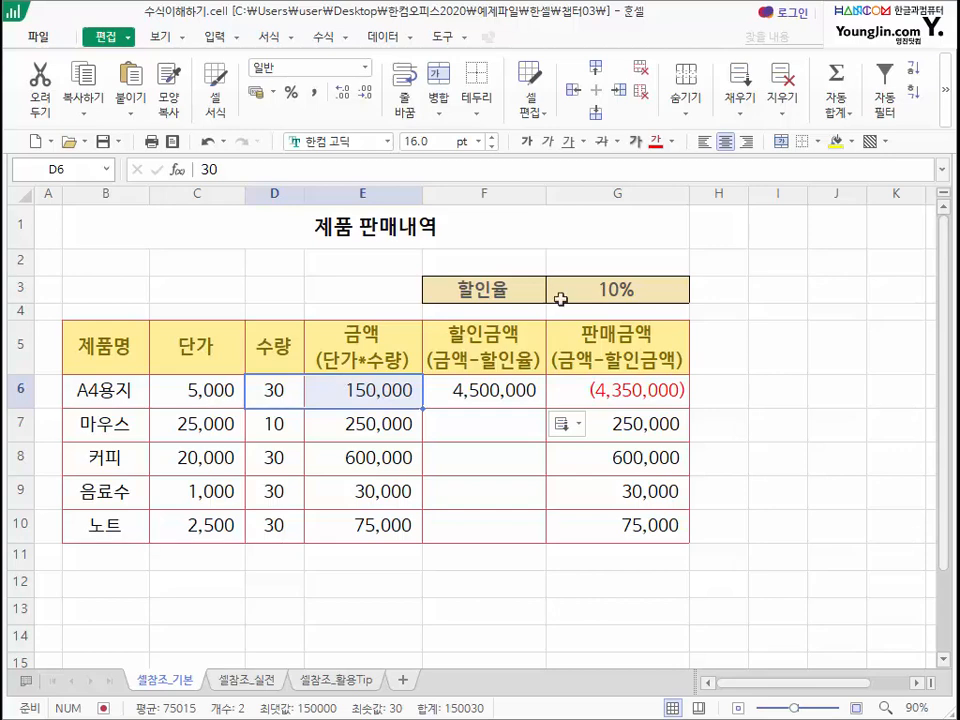
pyautogui.doubleClick(464, 389)
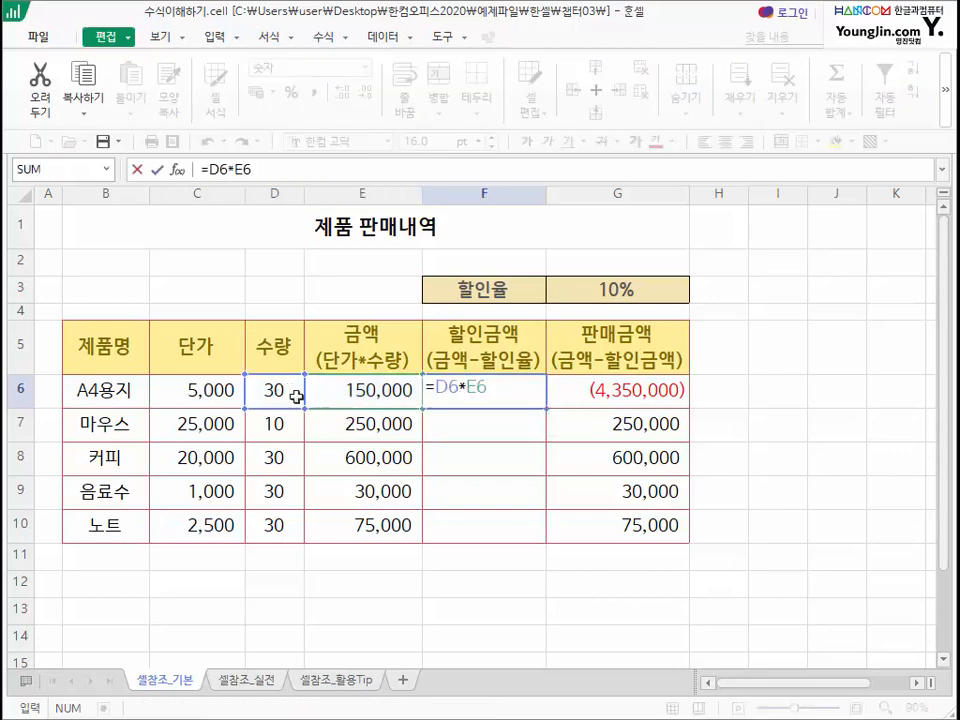
pyautogui.press('Escape')
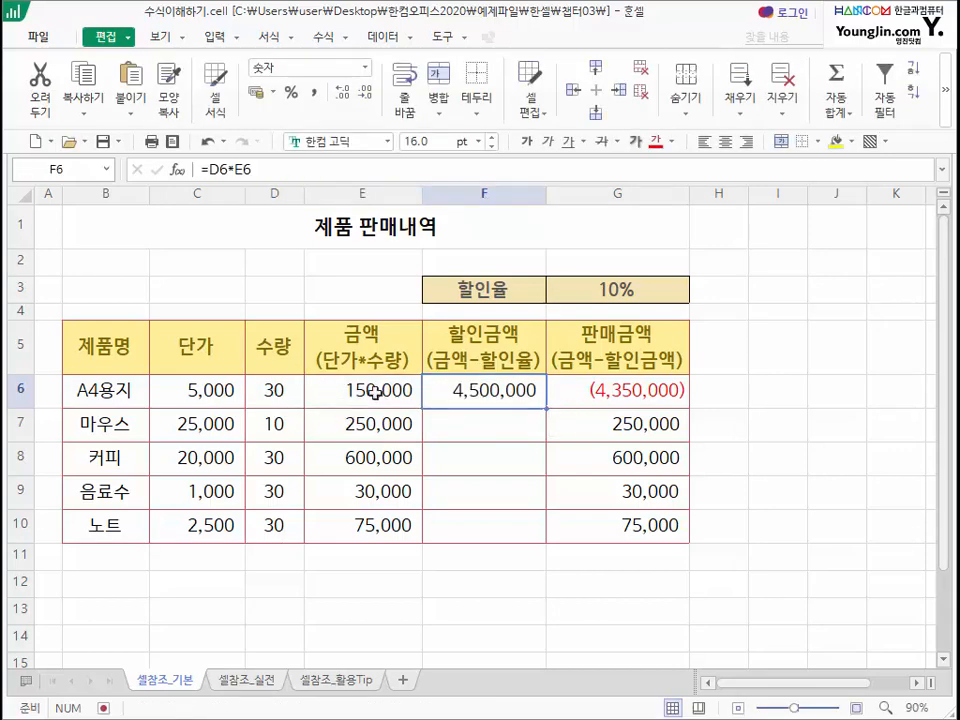
# Inspect the references of the amount formula in E6 for comparison, and clear the copied formula from F6.
pyautogui.click(345, 392)
pyautogui.doubleClick(345, 392)
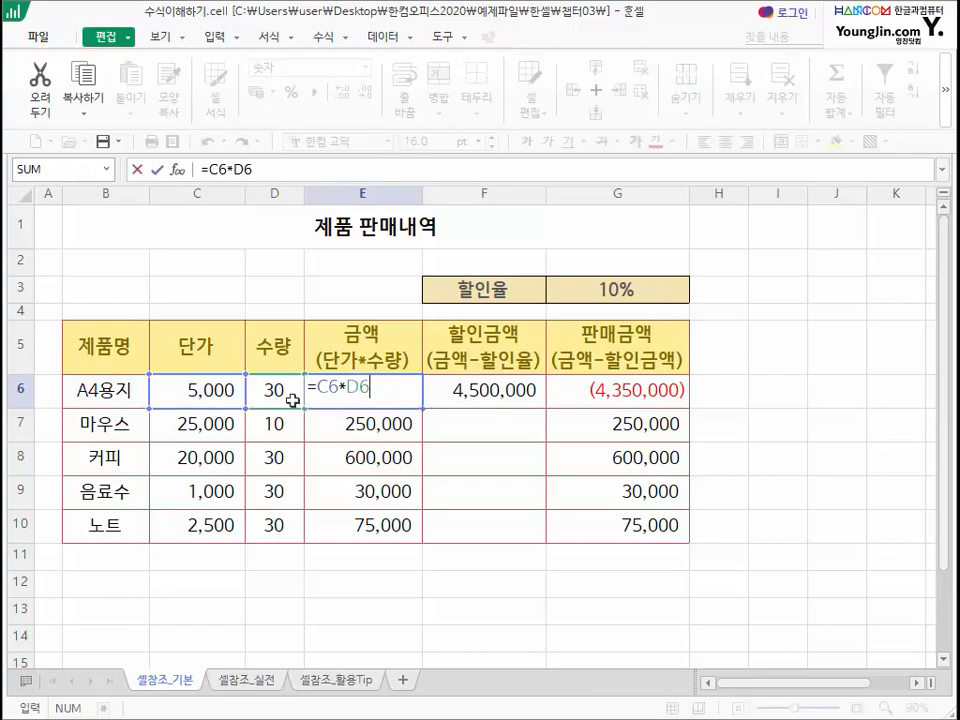
pyautogui.press('Escape')
pyautogui.click(483, 385)
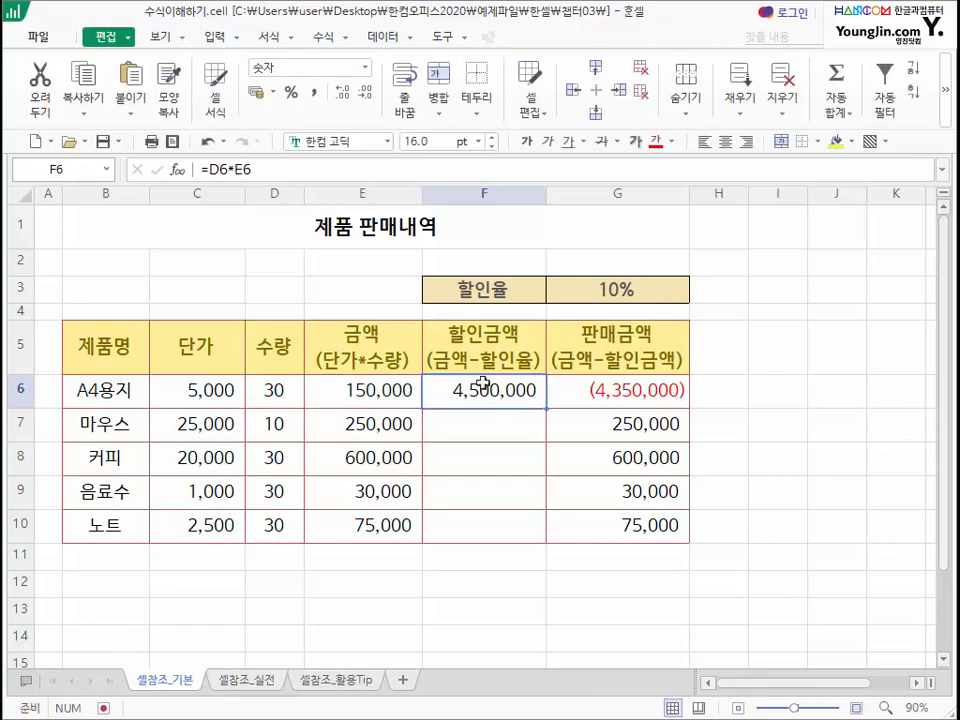
pyautogui.press('Delete')
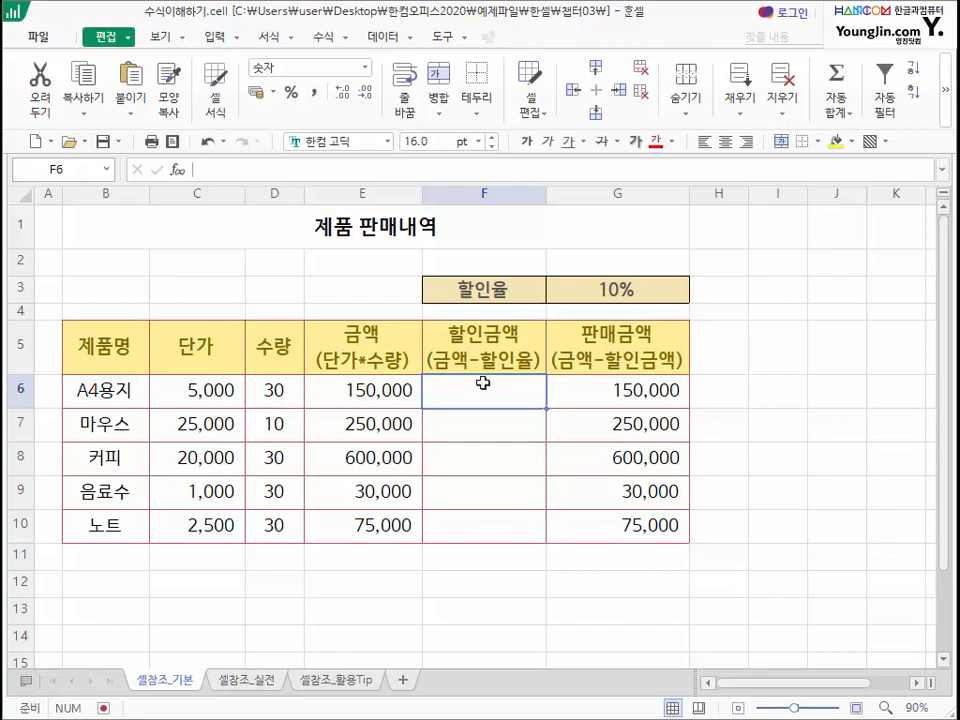
pyautogui.click(397, 391)
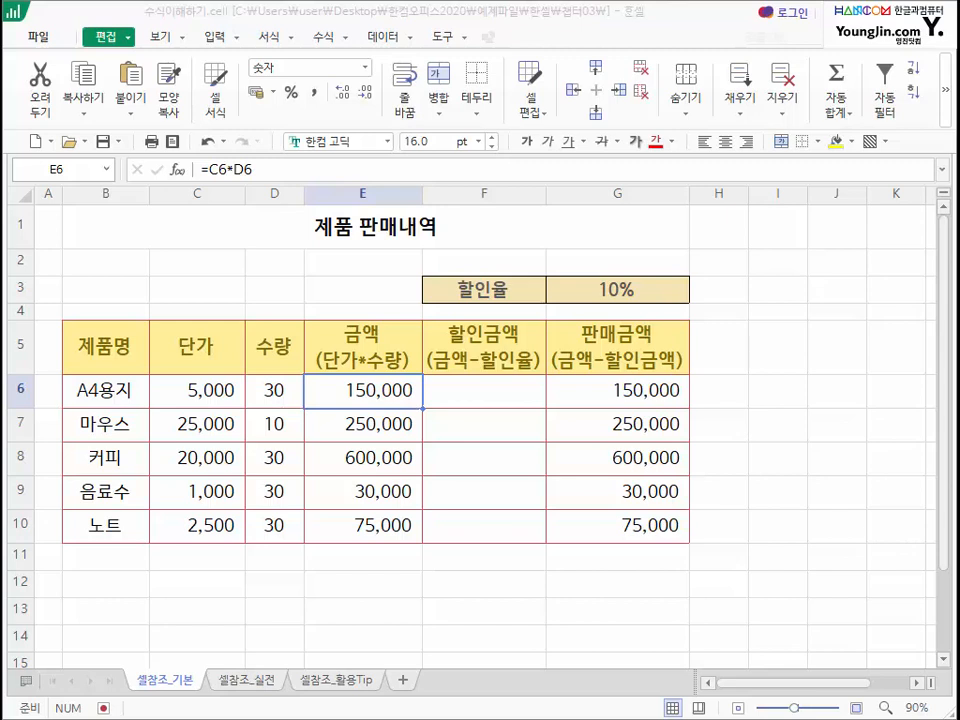
pyautogui.moveTo(422, 404)
pyautogui.mouseDown()
pyautogui.moveTo(435, 400)
pyautogui.moveTo(423, 400)
pyautogui.moveTo(420, 422)
pyautogui.mouseUp()
pyautogui.moveTo(435, 408)
pyautogui.mouseDown()
pyautogui.moveTo(432, 510)
pyautogui.moveTo(442, 497)
pyautogui.mouseUp()
pyautogui.moveTo(294, 557); pyautogui.dragTo(242, 521)
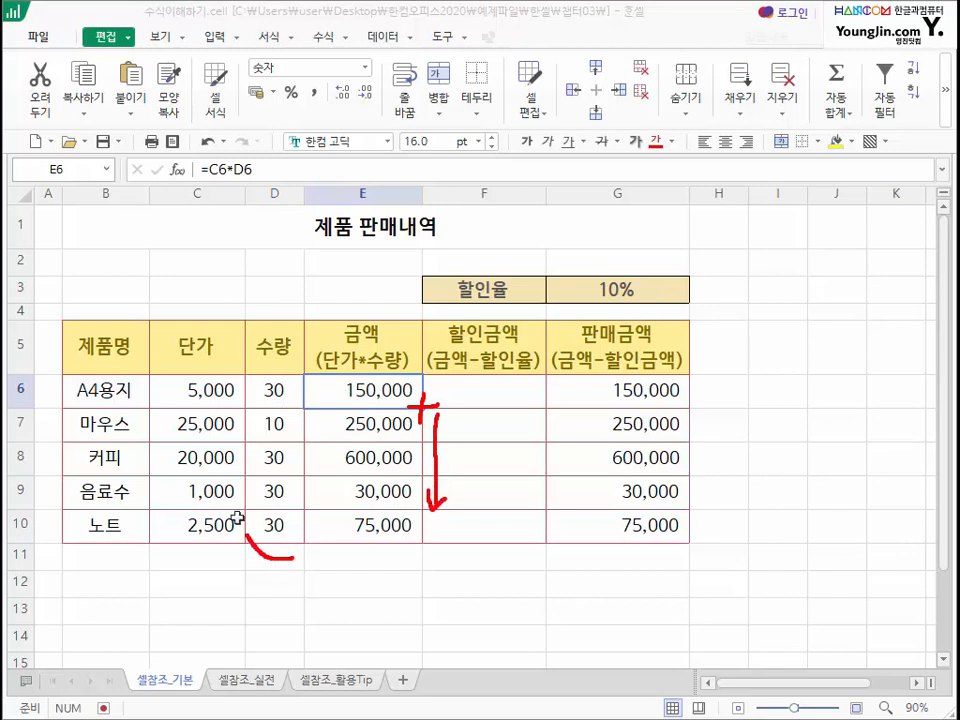
pyautogui.moveTo(250, 383)
pyautogui.mouseDown()
pyautogui.moveTo(281, 375)
pyautogui.moveTo(296, 555)
pyautogui.mouseUp()
pyautogui.moveTo(503, 553)
pyautogui.mouseDown()
pyautogui.moveTo(459, 506)
pyautogui.moveTo(484, 369)
pyautogui.moveTo(497, 551)
pyautogui.mouseUp()
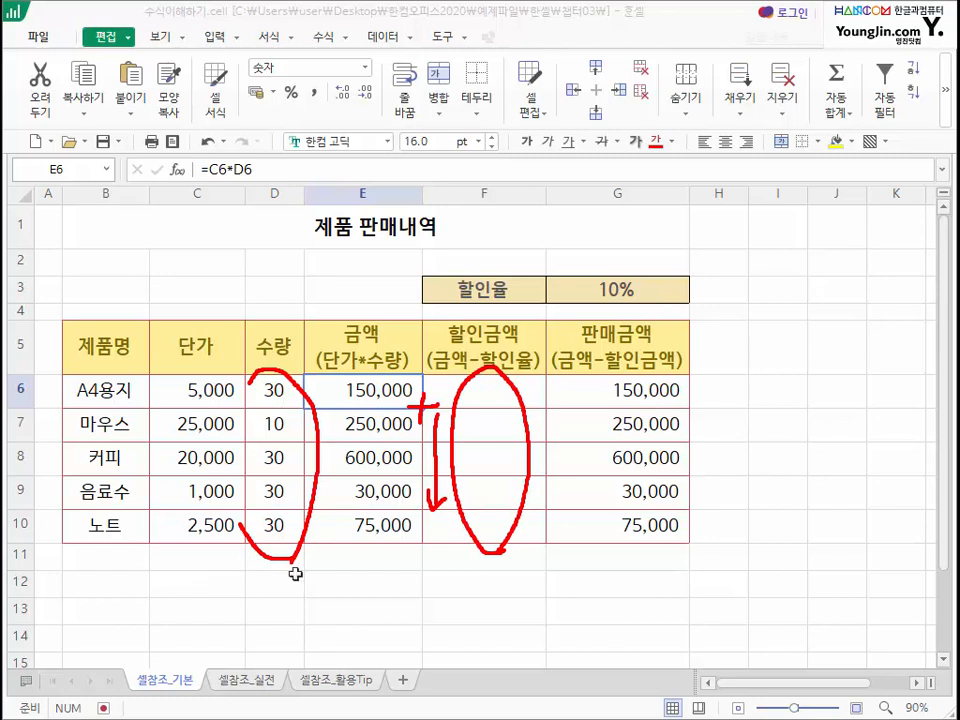
pyautogui.moveTo(292, 418)
pyautogui.mouseDown()
pyautogui.moveTo(253, 443)
pyautogui.moveTo(258, 470)
pyautogui.mouseUp()
pyautogui.moveTo(290, 404)
pyautogui.mouseDown()
pyautogui.moveTo(268, 426)
pyautogui.moveTo(293, 462)
pyautogui.mouseUp()
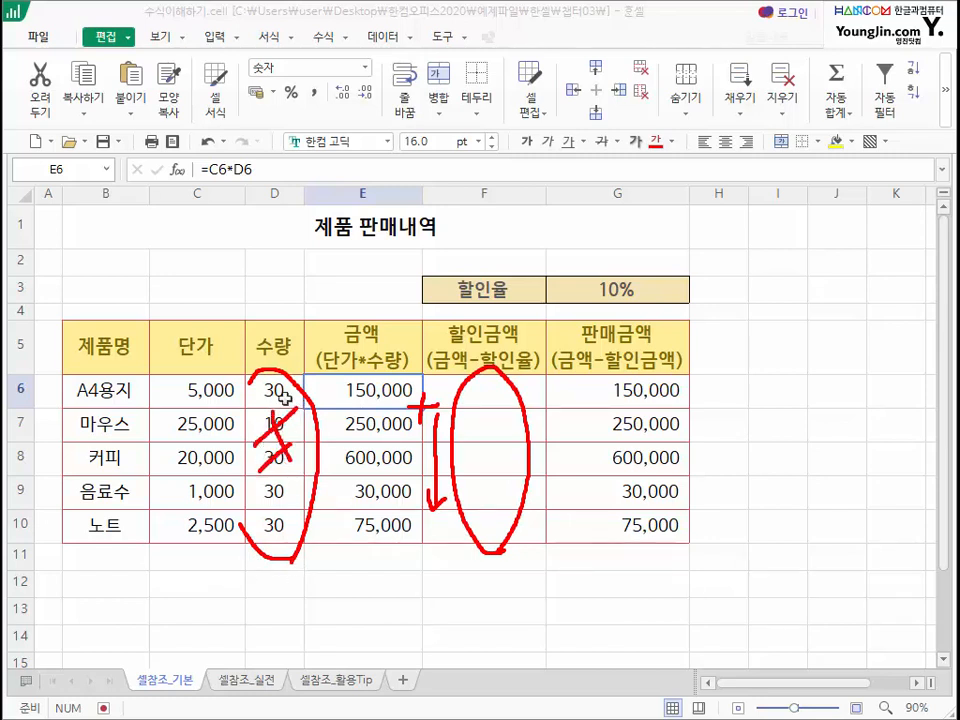
pyautogui.press('Escape')
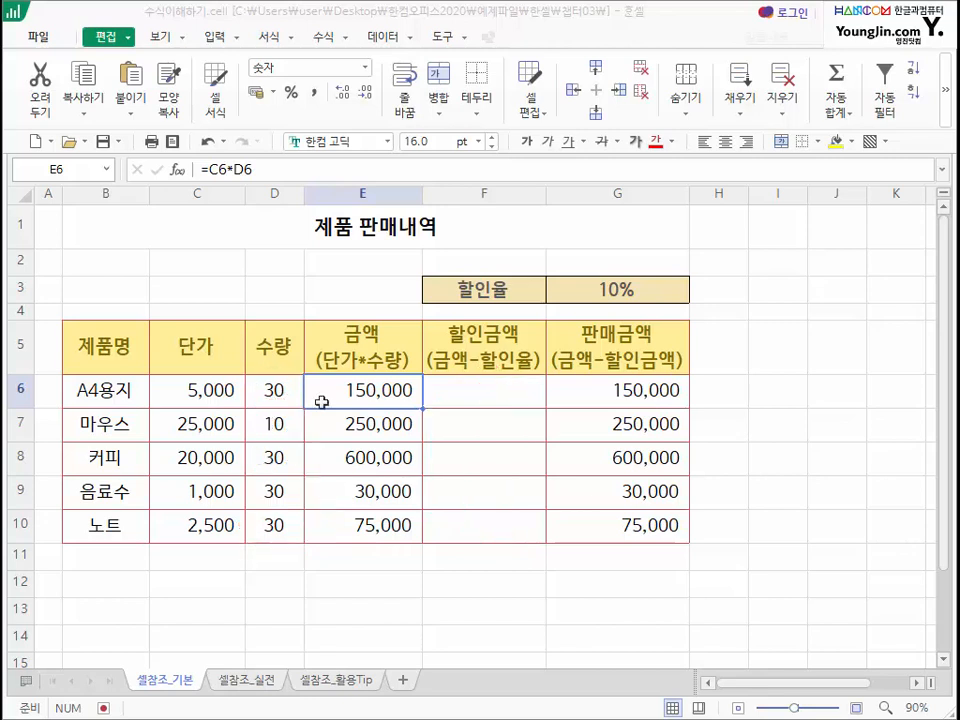
# Clear the quantity in D8 and the amounts in E7:E10, and refill the amount formula from E6 into E7.
pyautogui.click(280, 456)
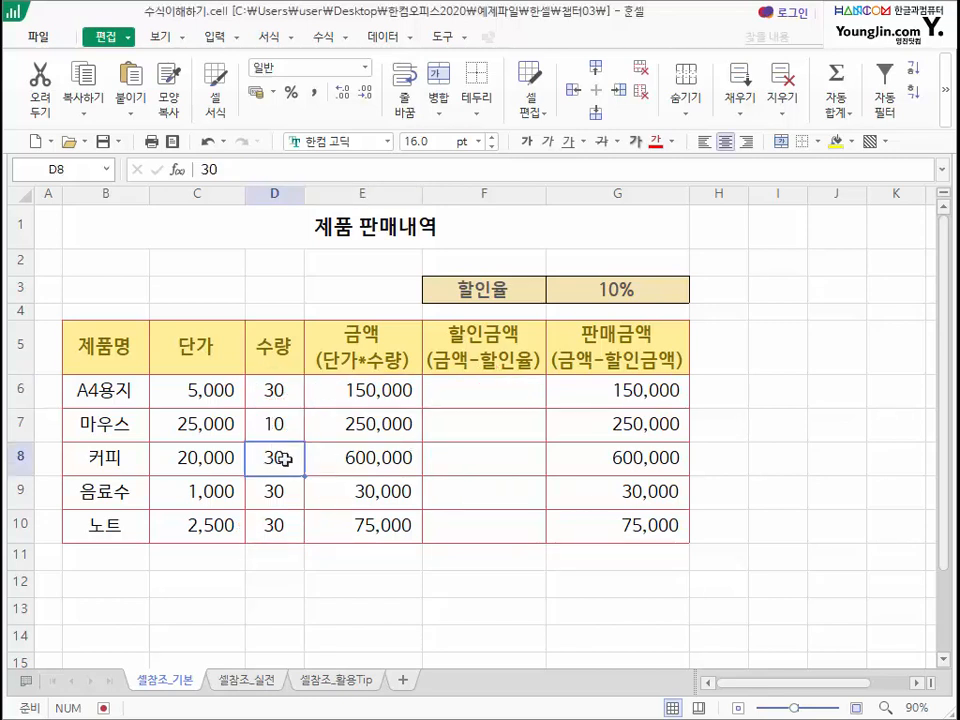
pyautogui.press('Delete')
pyautogui.moveTo(386, 456); pyautogui.dragTo(392, 525)
pyautogui.press('Delete')
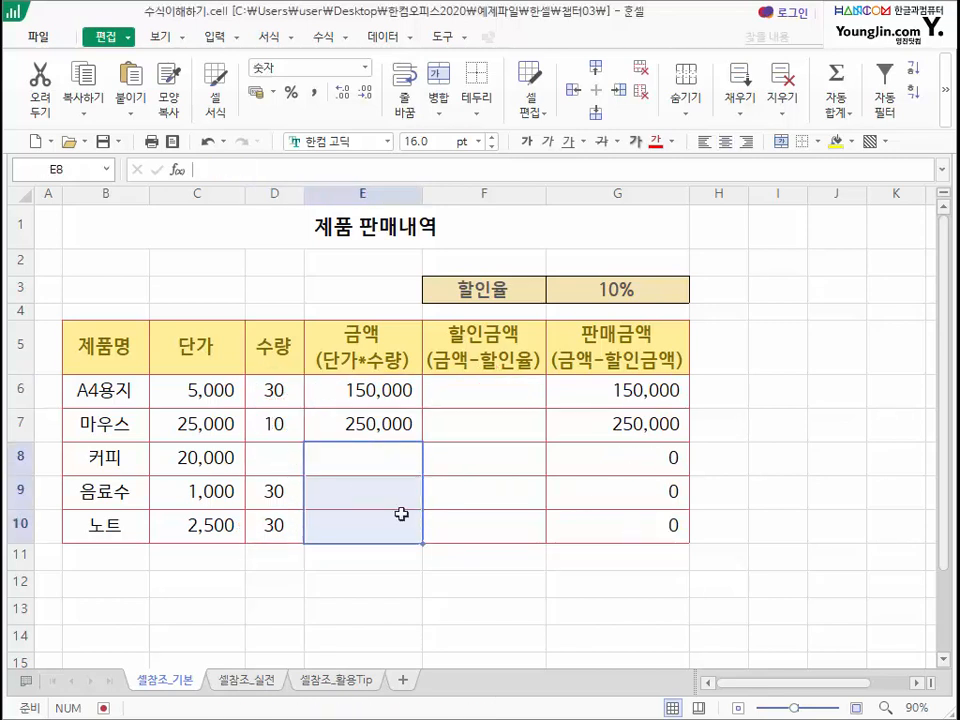
pyautogui.click(399, 420)
pyautogui.press('Delete')
pyautogui.click(409, 390)
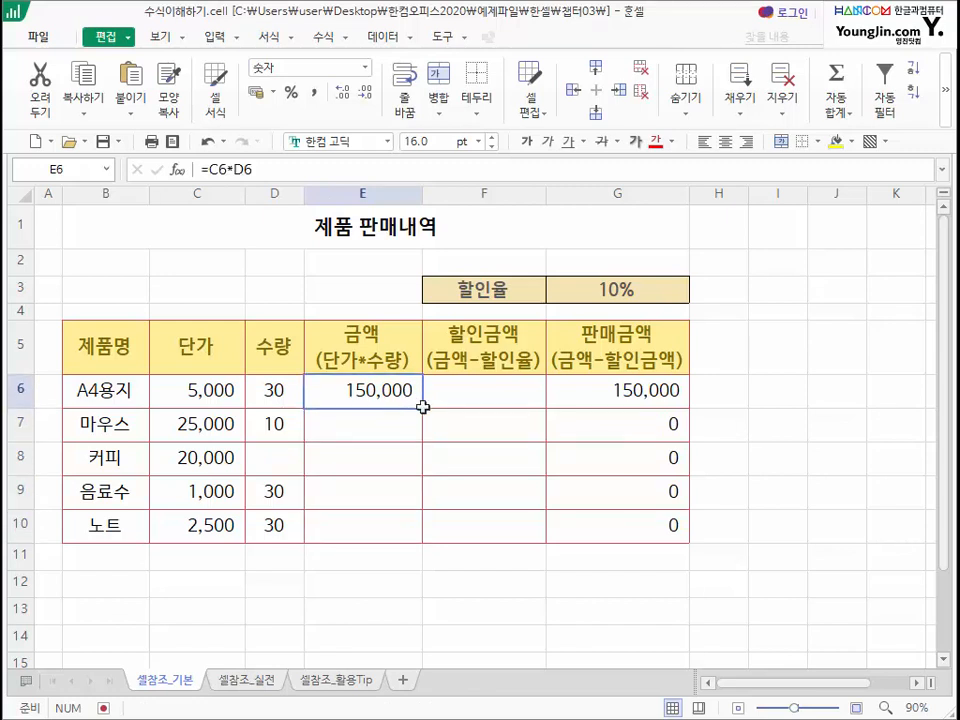
pyautogui.moveTo(423, 407); pyautogui.dragTo(405, 432)
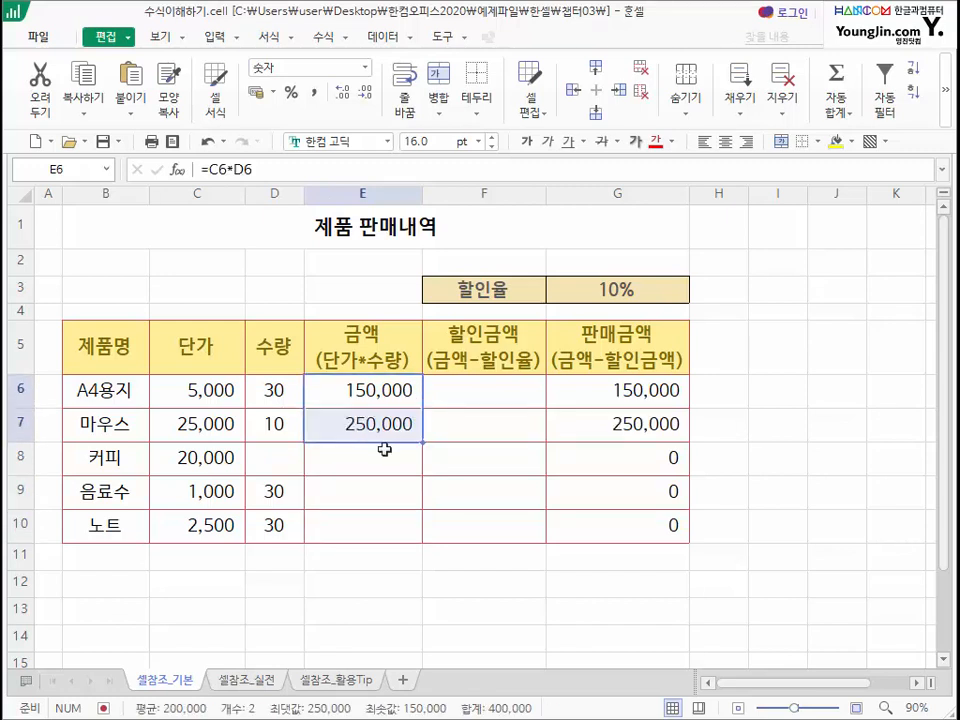
# Undo the refill into E7 and the deletions of the amounts in E7:E10 and the quantity in D8.
pyautogui.hotkey('ctrl', 'z')
pyautogui.hotkey('ctrl', 'z')
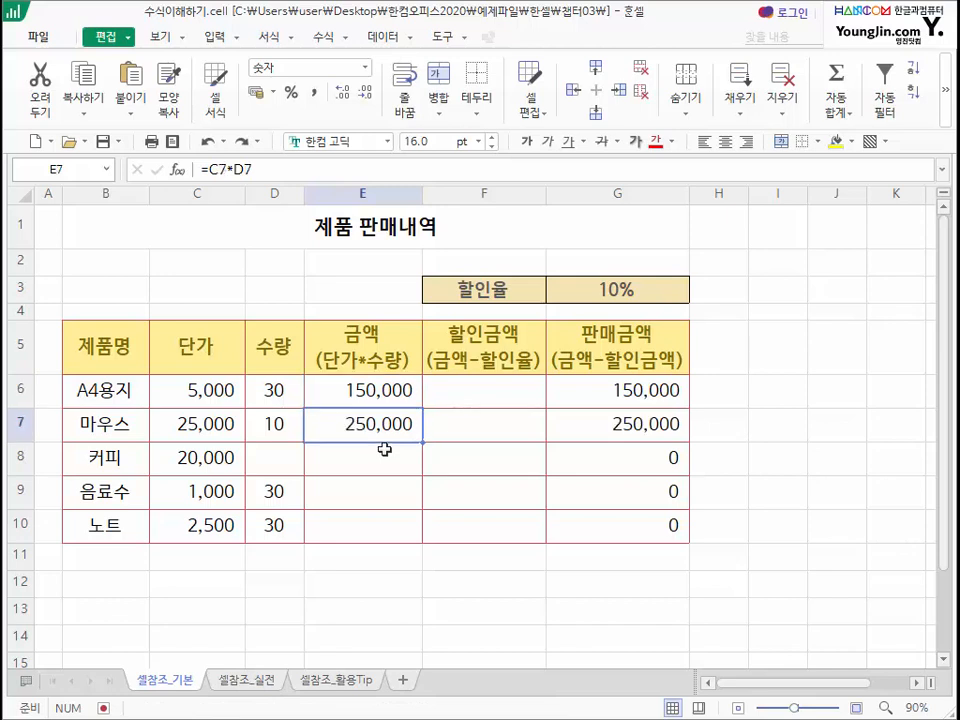
pyautogui.hotkey('ctrl', 'z')
pyautogui.hotkey('ctrl', 'z')
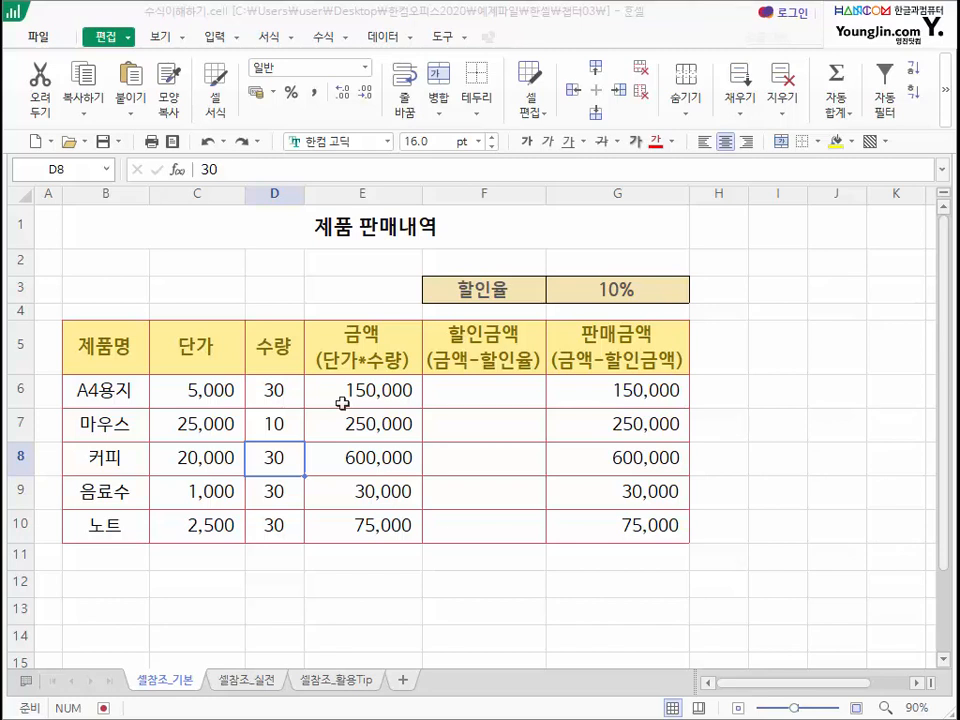
# Copy the amount formula from E6 into F8, inspect the cells it references, and clear F8 again.
pyautogui.click(372, 390)
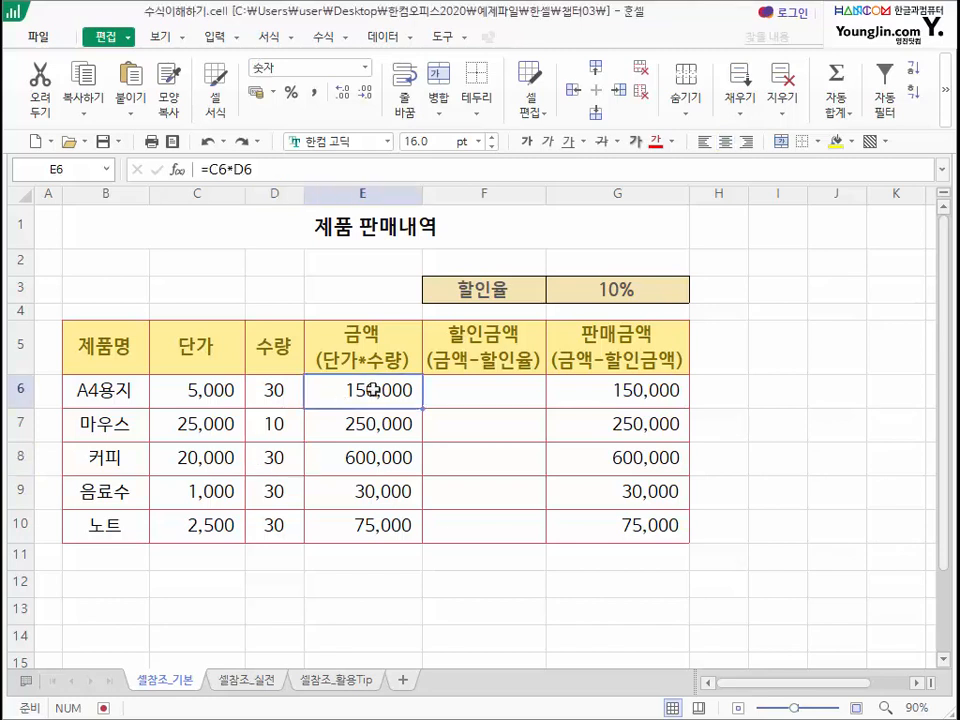
pyautogui.hotkey('ctrl', 'c')
pyautogui.click(484, 460)
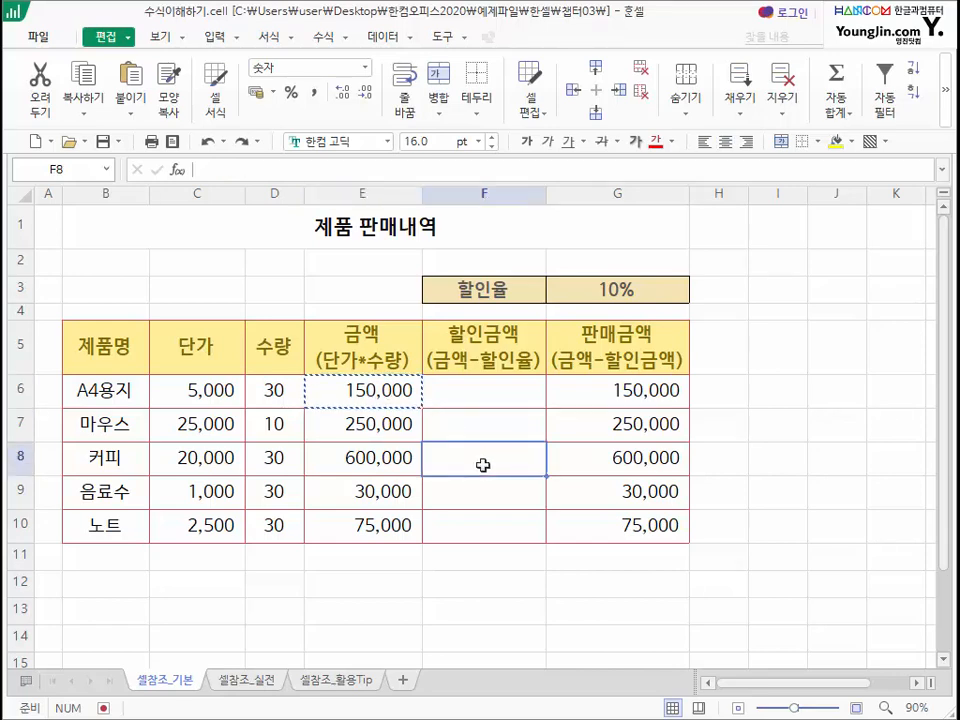
pyautogui.hotkey('ctrl', 'v')
pyautogui.doubleClick(484, 460)
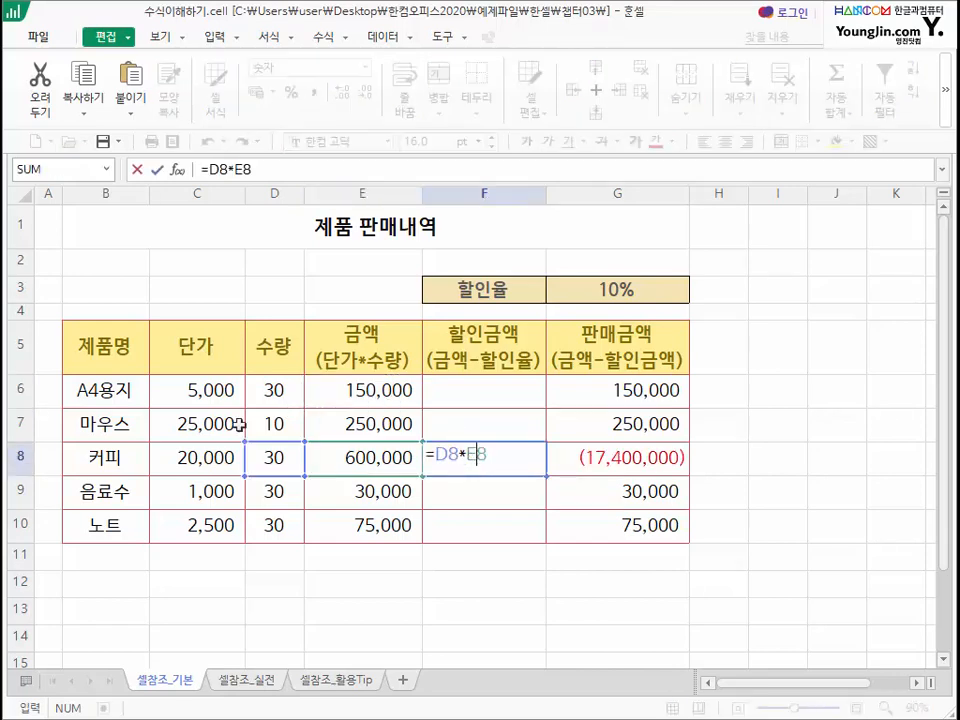
pyautogui.press('Escape')
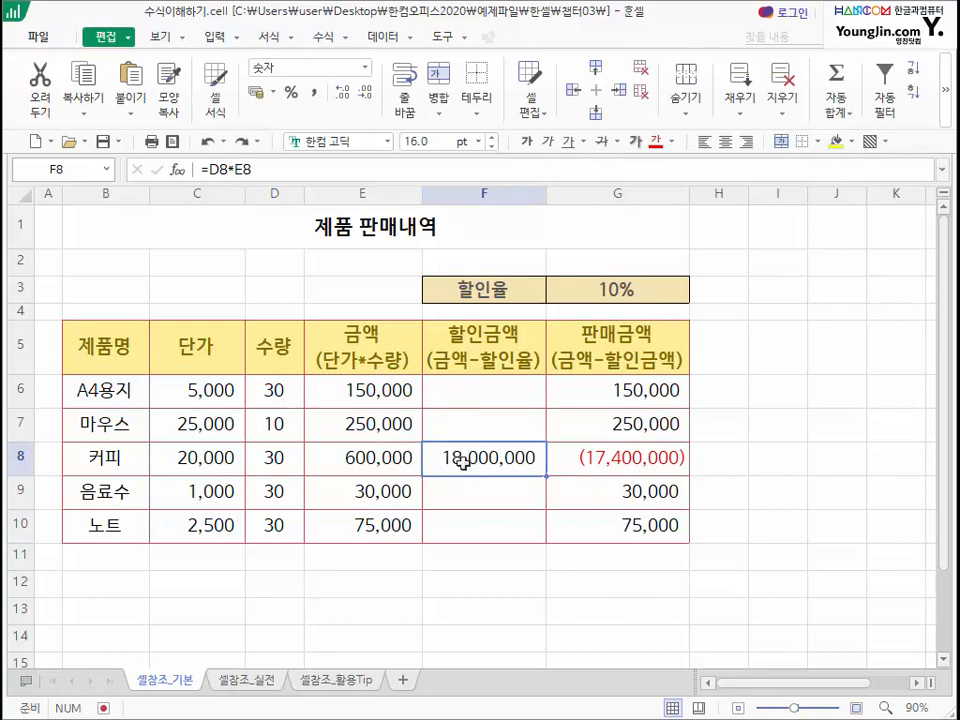
pyautogui.press('Delete')
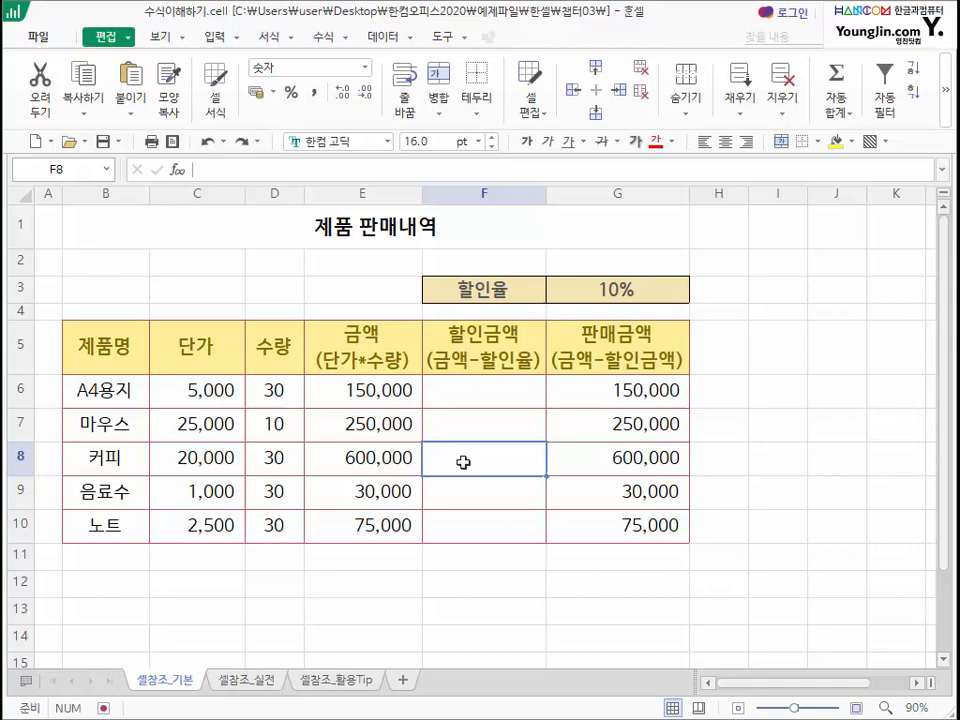
pyautogui.click(470, 395)
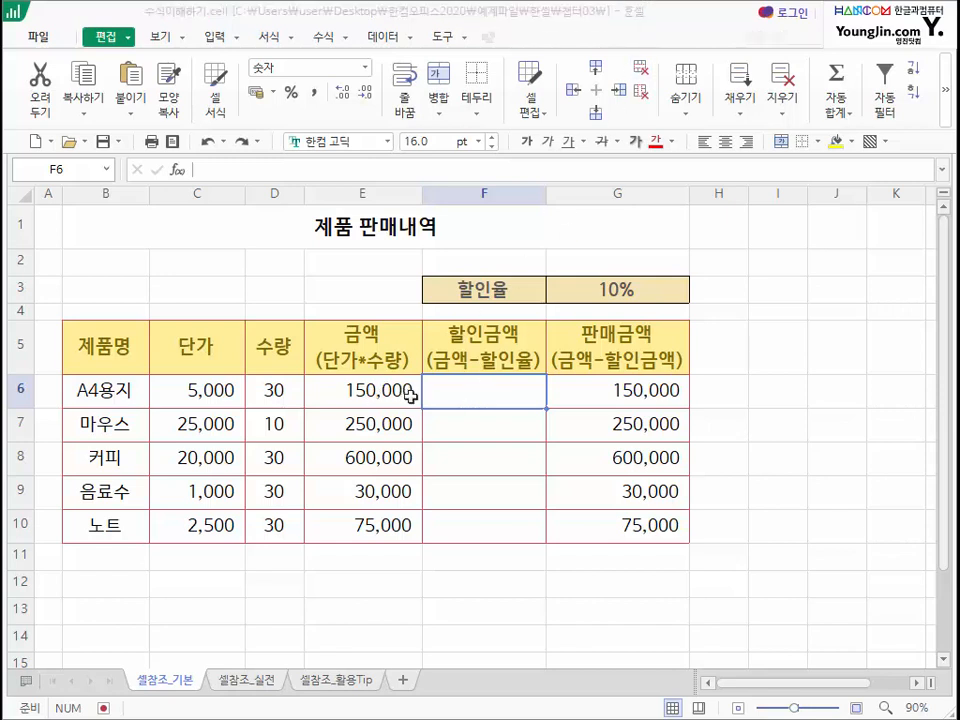
pyautogui.moveTo(407, 404)
pyautogui.mouseDown()
pyautogui.moveTo(312, 404)
pyautogui.moveTo(372, 370)
pyautogui.moveTo(418, 395)
pyautogui.mouseUp()
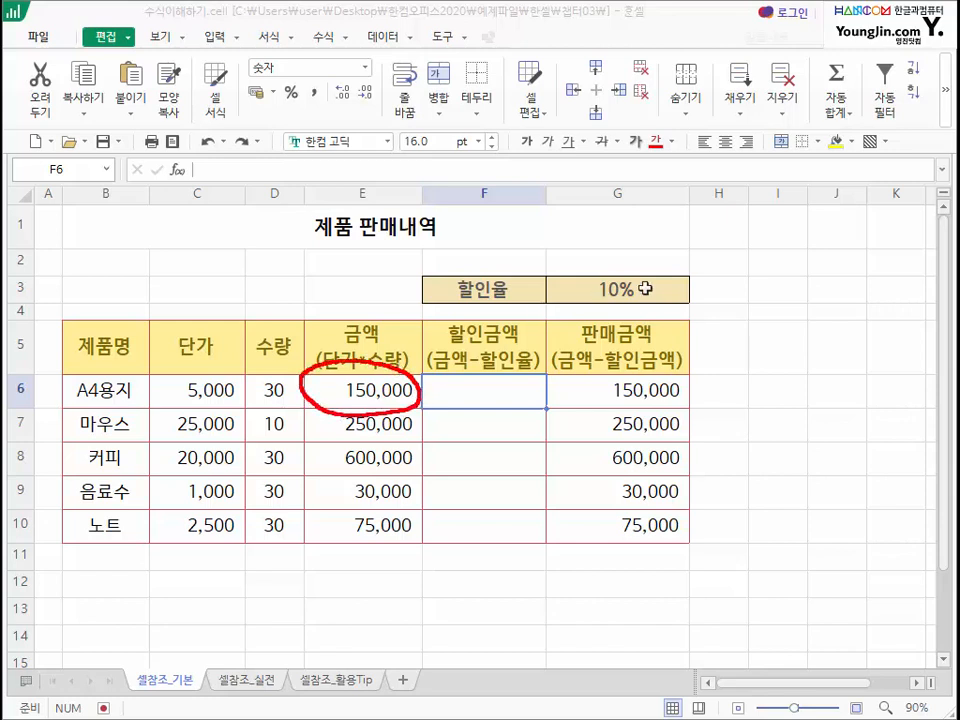
pyautogui.moveTo(604, 281)
pyautogui.mouseDown()
pyautogui.moveTo(585, 266)
pyautogui.moveTo(631, 308)
pyautogui.mouseUp()
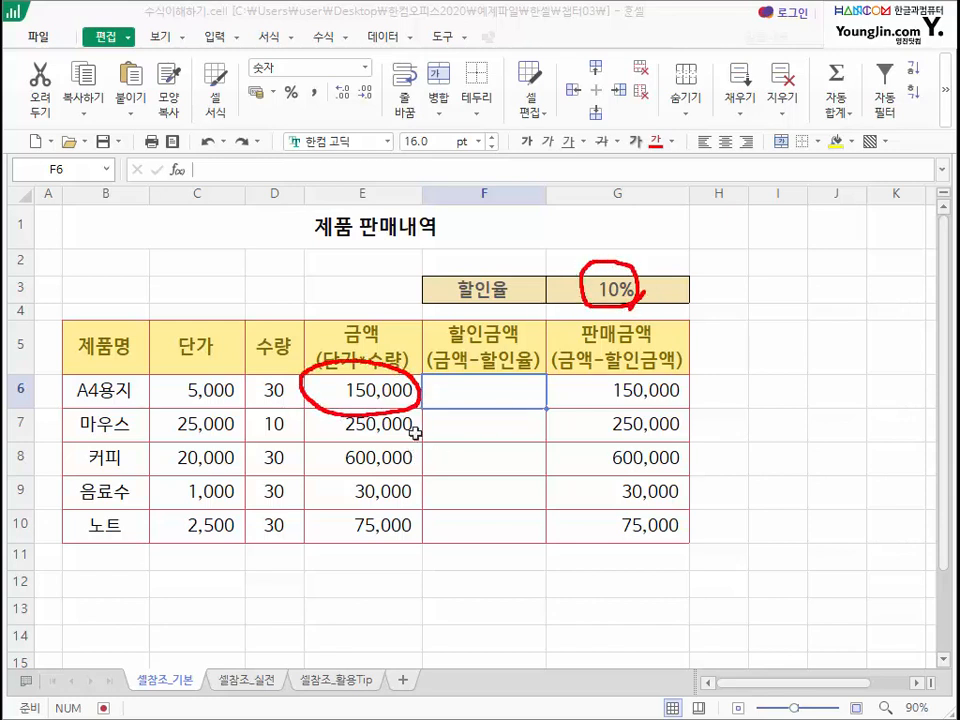
pyautogui.moveTo(420, 428)
pyautogui.mouseDown()
pyautogui.moveTo(317, 430)
pyautogui.moveTo(413, 408)
pyautogui.moveTo(408, 449)
pyautogui.mouseUp()
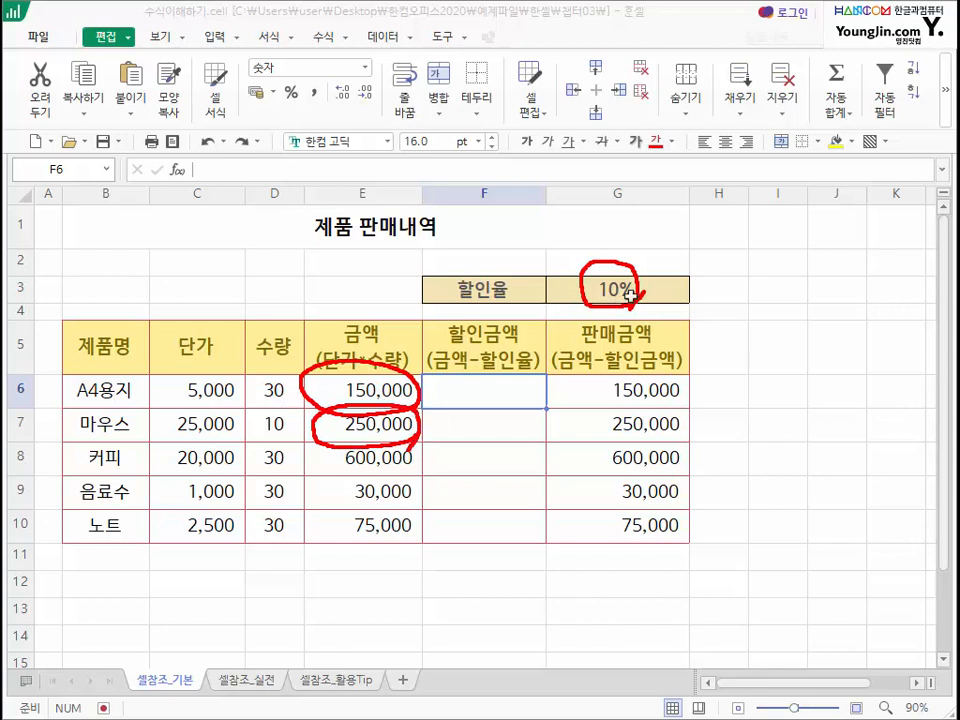
pyautogui.moveTo(631, 295)
pyautogui.mouseDown()
pyautogui.moveTo(587, 283)
pyautogui.moveTo(643, 291)
pyautogui.mouseUp()
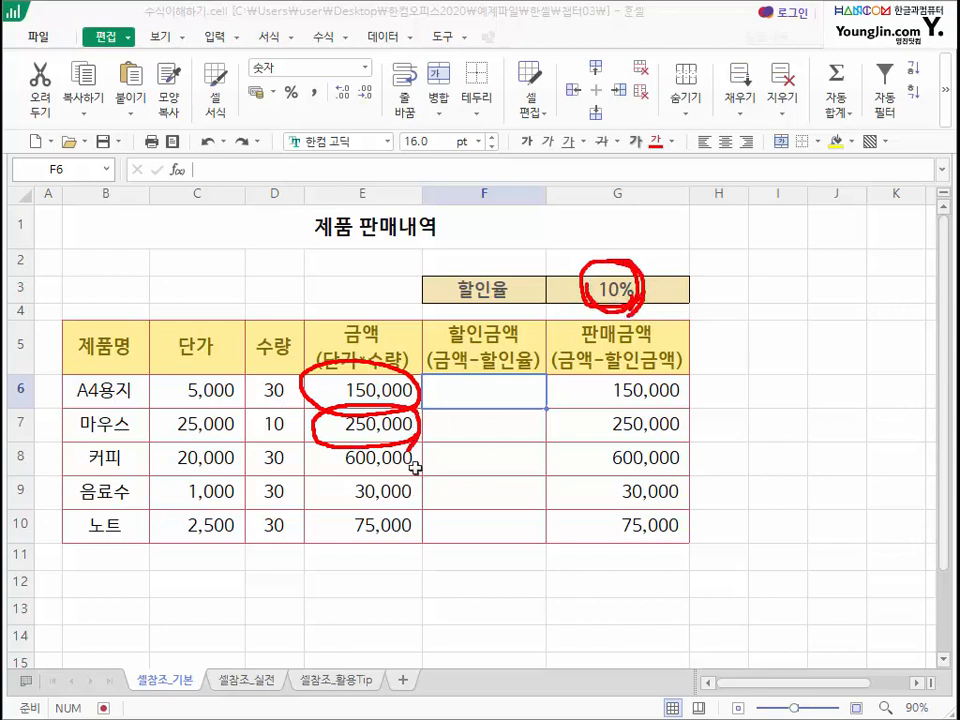
pyautogui.moveTo(410, 440)
pyautogui.mouseDown()
pyautogui.moveTo(334, 455)
pyautogui.moveTo(410, 477)
pyautogui.mouseUp()
pyautogui.moveTo(619, 306)
pyautogui.mouseDown()
pyautogui.moveTo(587, 270)
pyautogui.moveTo(624, 308)
pyautogui.mouseUp()
pyautogui.moveTo(403, 384)
pyautogui.mouseDown()
pyautogui.moveTo(404, 393)
pyautogui.moveTo(418, 384)
pyautogui.moveTo(418, 455)
pyautogui.mouseUp()
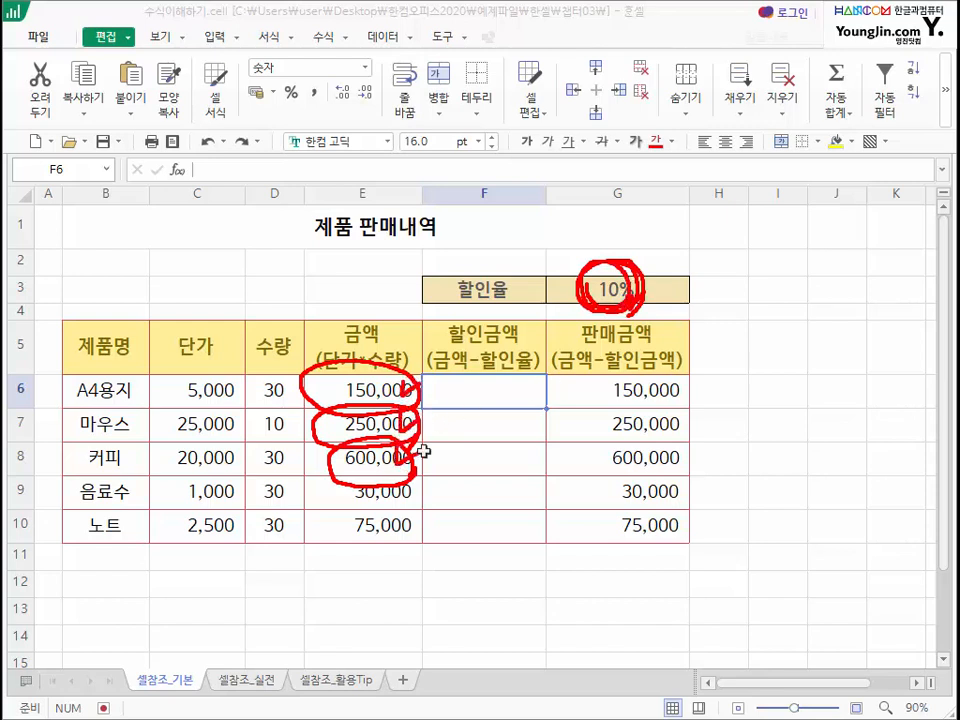
pyautogui.moveTo(645, 288)
pyautogui.mouseDown()
pyautogui.moveTo(577, 283)
pyautogui.moveTo(636, 291)
pyautogui.moveTo(574, 302)
pyautogui.moveTo(621, 253)
pyautogui.moveTo(634, 283)
pyautogui.moveTo(588, 289)
pyautogui.moveTo(619, 251)
pyautogui.moveTo(638, 272)
pyautogui.mouseUp()
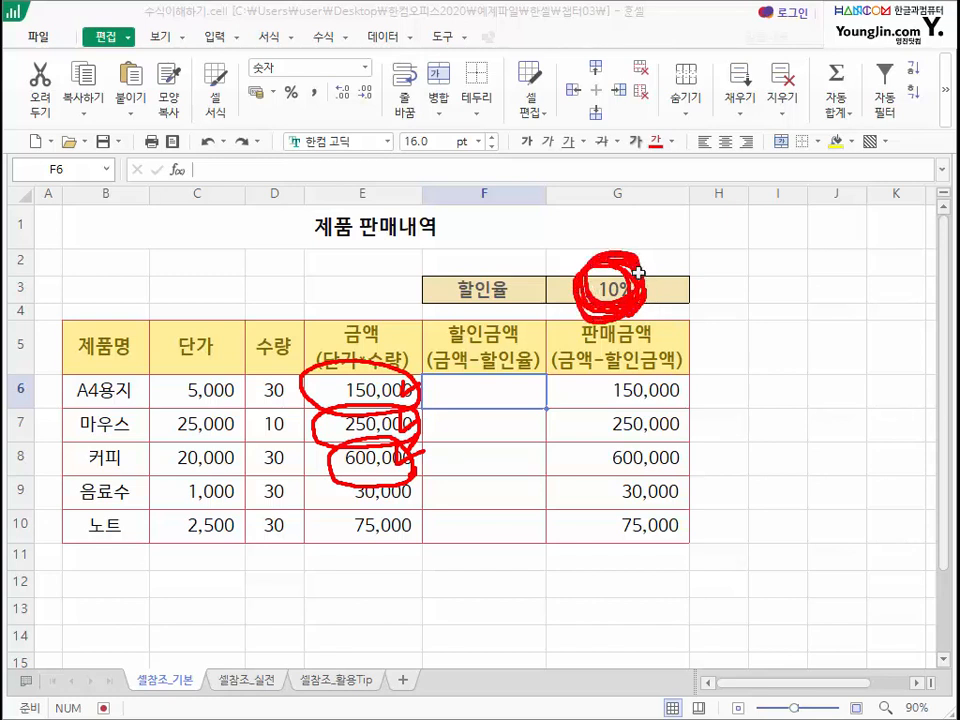
pyautogui.press('Escape')
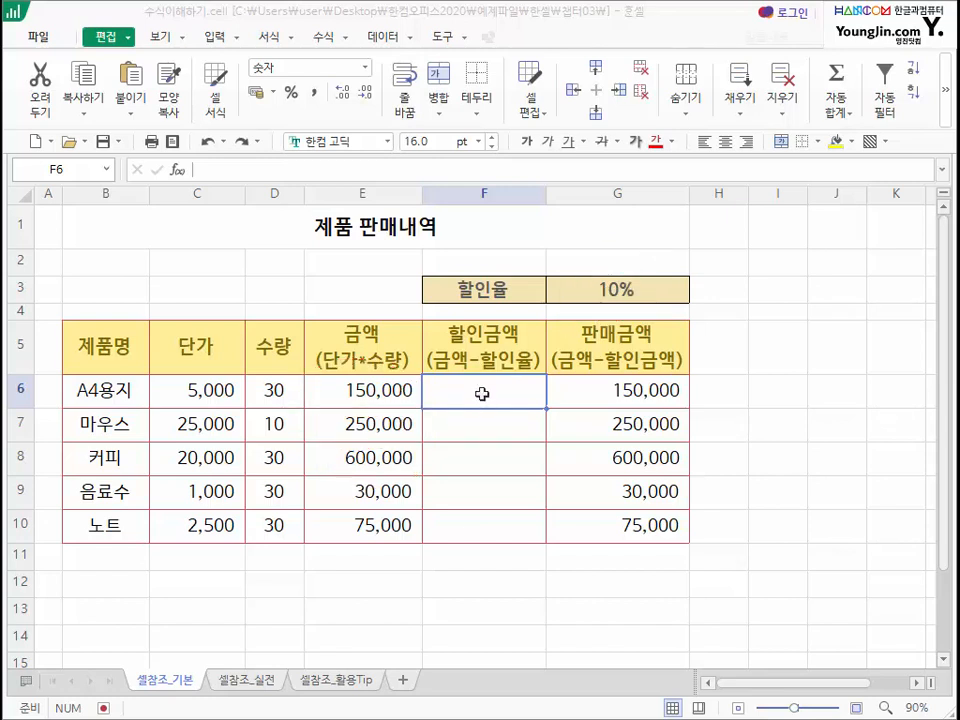
# Calculate the first discount amount in F6 with =E6*G3 and fill the formula down to F10.
pyautogui.click(482, 394)
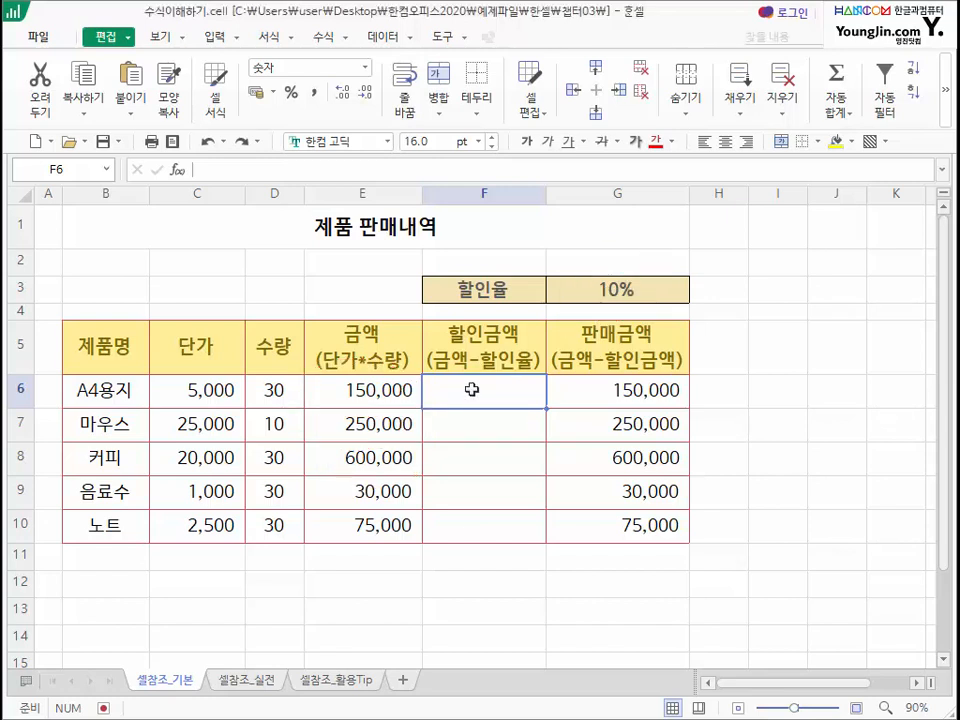
pyautogui.write('=')
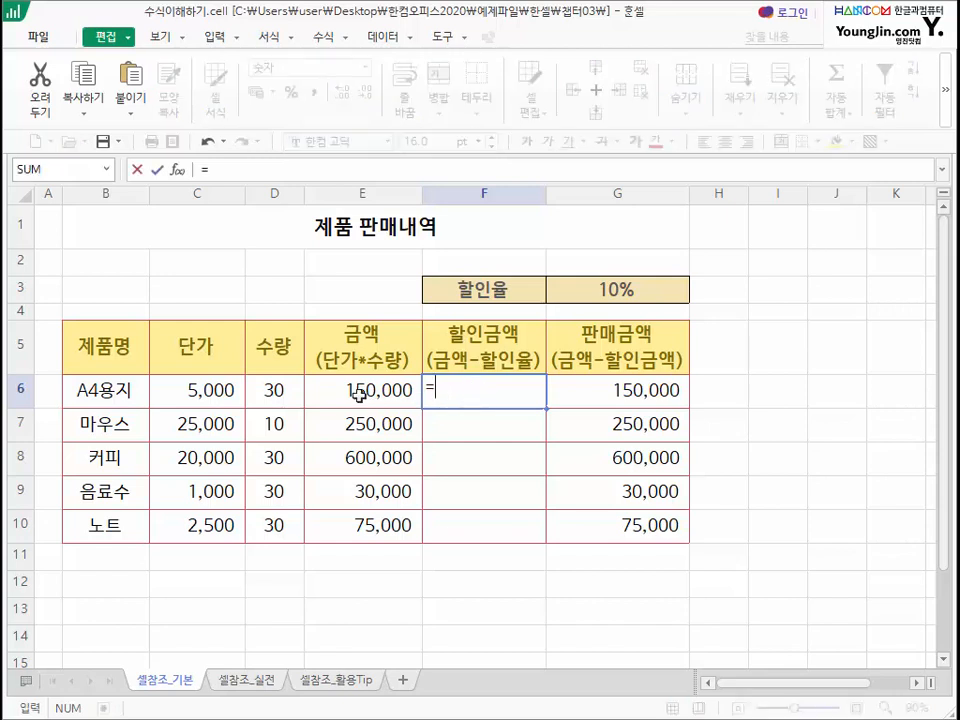
pyautogui.click(358, 395)
pyautogui.write('*')
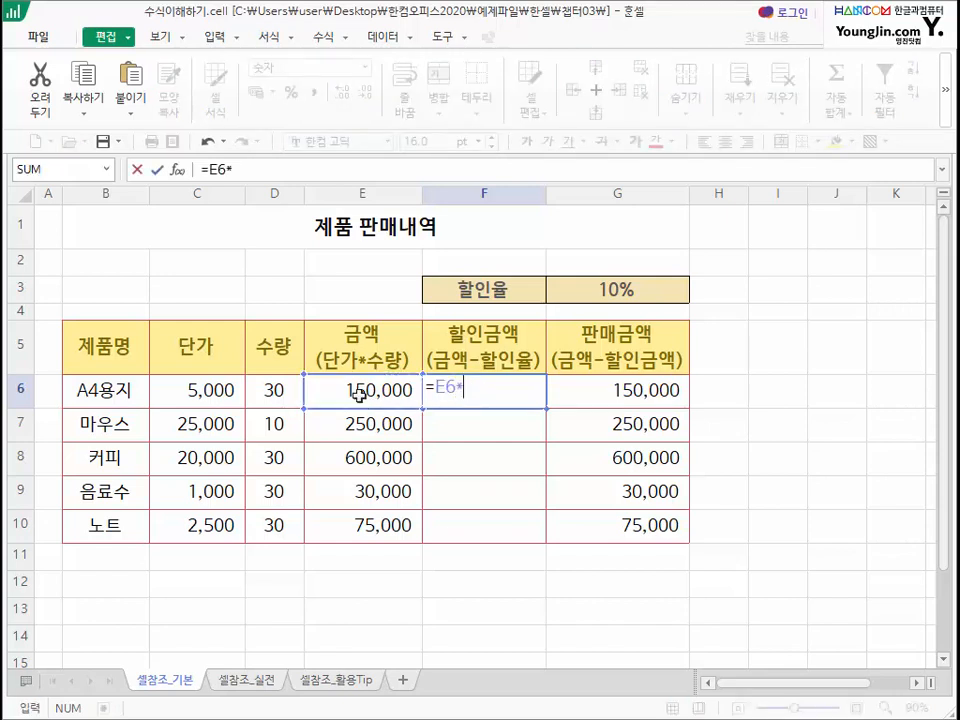
pyautogui.click(555, 289)
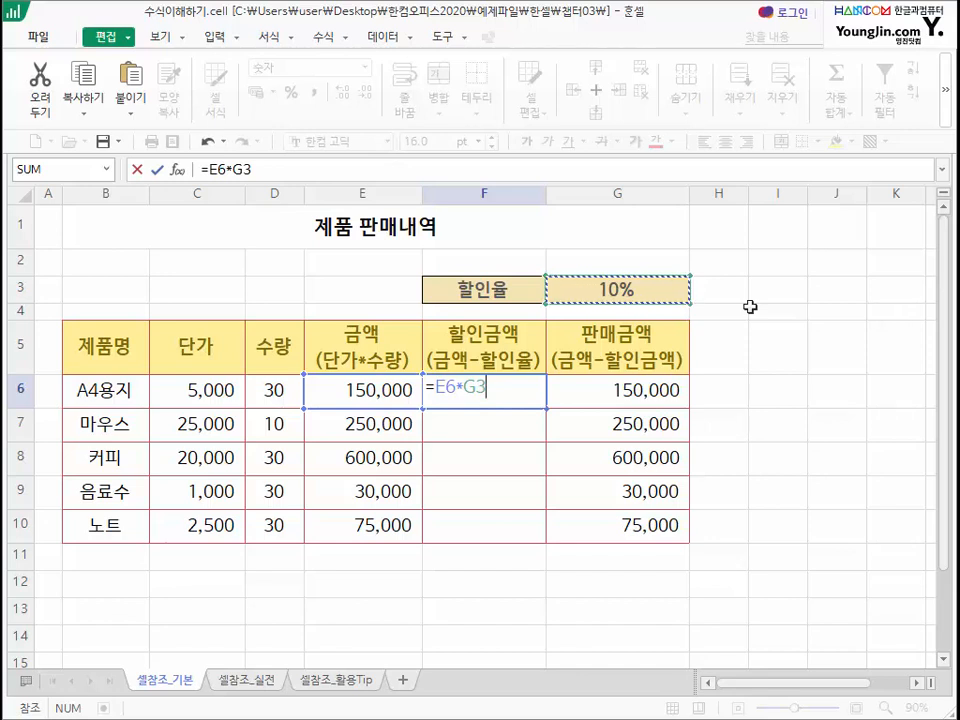
pyautogui.press('Return')
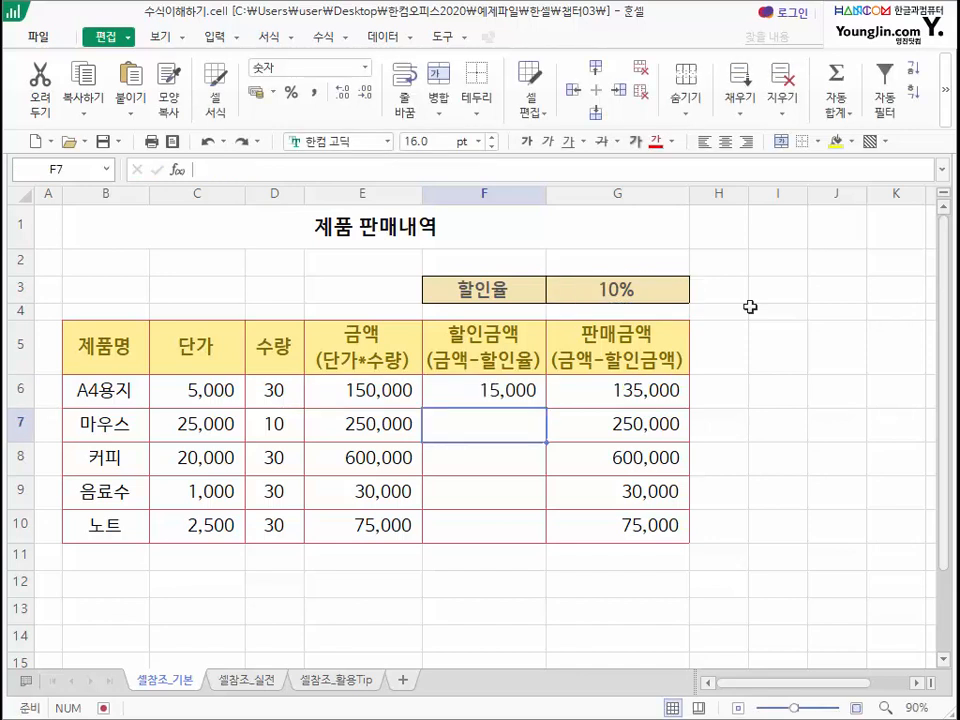
pyautogui.click(525, 391)
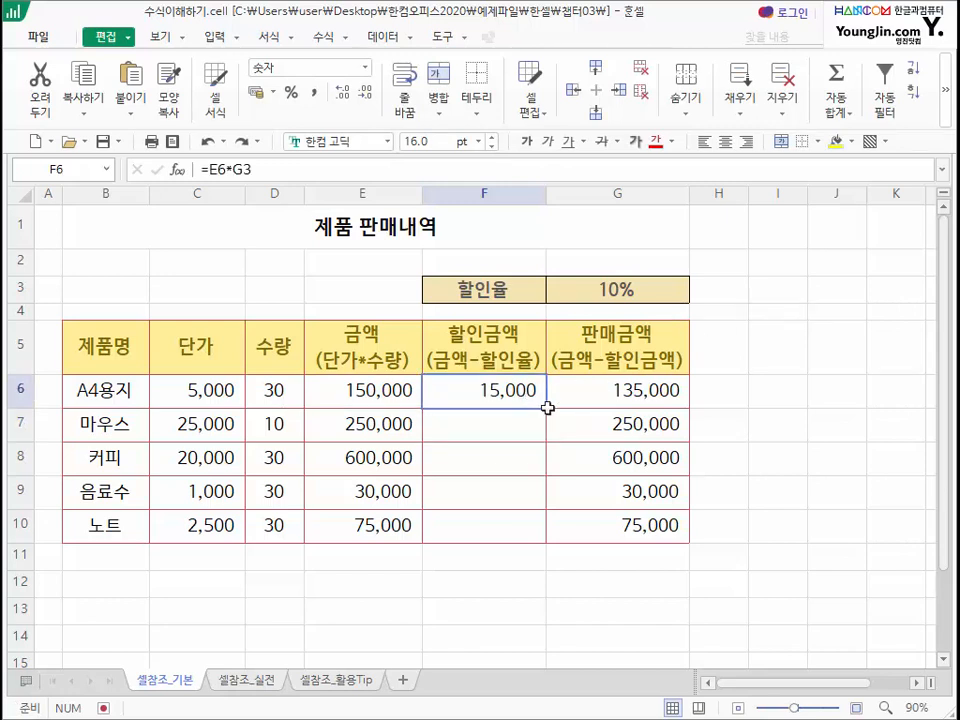
pyautogui.moveTo(548, 409); pyautogui.dragTo(546, 541)
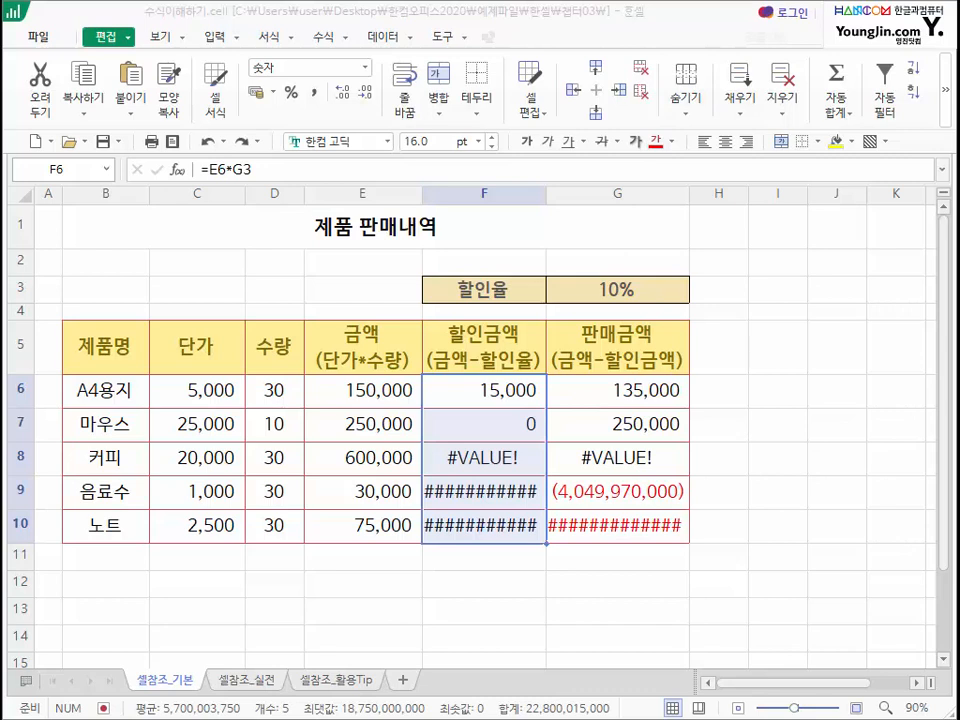
pyautogui.moveTo(415, 385)
pyautogui.mouseDown()
pyautogui.moveTo(412, 398)
pyautogui.moveTo(367, 375)
pyautogui.moveTo(414, 390)
pyautogui.mouseUp()
pyautogui.moveTo(630, 268)
pyautogui.mouseDown()
pyautogui.moveTo(621, 262)
pyautogui.moveTo(600, 320)
pyautogui.mouseUp()
pyautogui.moveTo(410, 422)
pyautogui.mouseDown()
pyautogui.moveTo(370, 440)
pyautogui.moveTo(412, 418)
pyautogui.mouseUp()
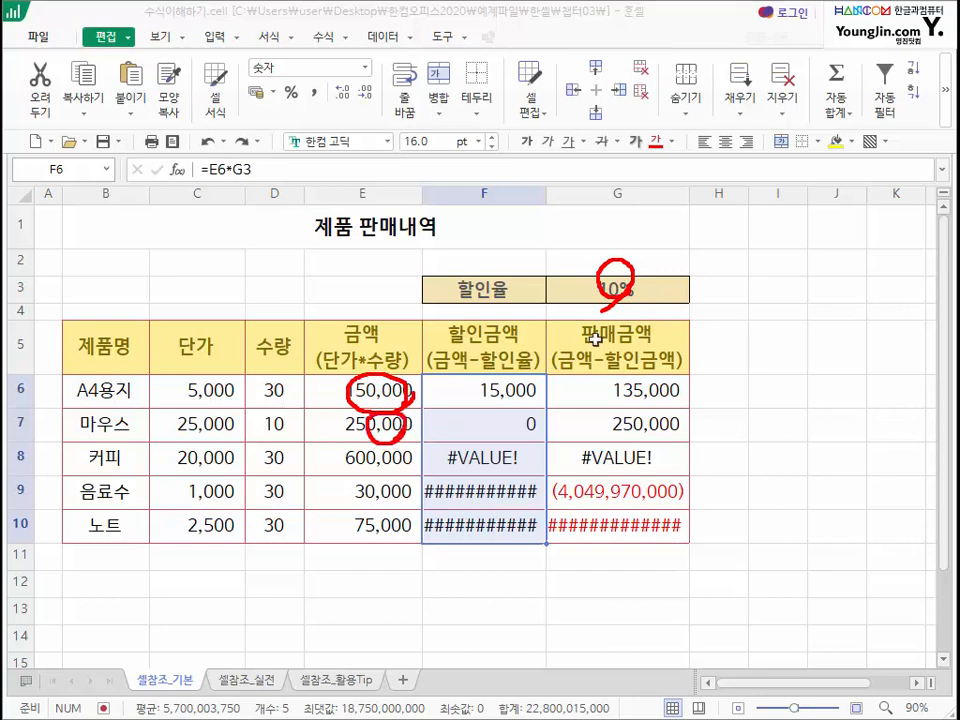
pyautogui.moveTo(633, 312)
pyautogui.mouseDown()
pyautogui.moveTo(597, 334)
pyautogui.moveTo(628, 322)
pyautogui.mouseUp()
pyautogui.moveTo(412, 447)
pyautogui.mouseDown()
pyautogui.moveTo(370, 468)
pyautogui.moveTo(414, 450)
pyautogui.mouseUp()
pyautogui.moveTo(610, 334); pyautogui.dragTo(620, 366)
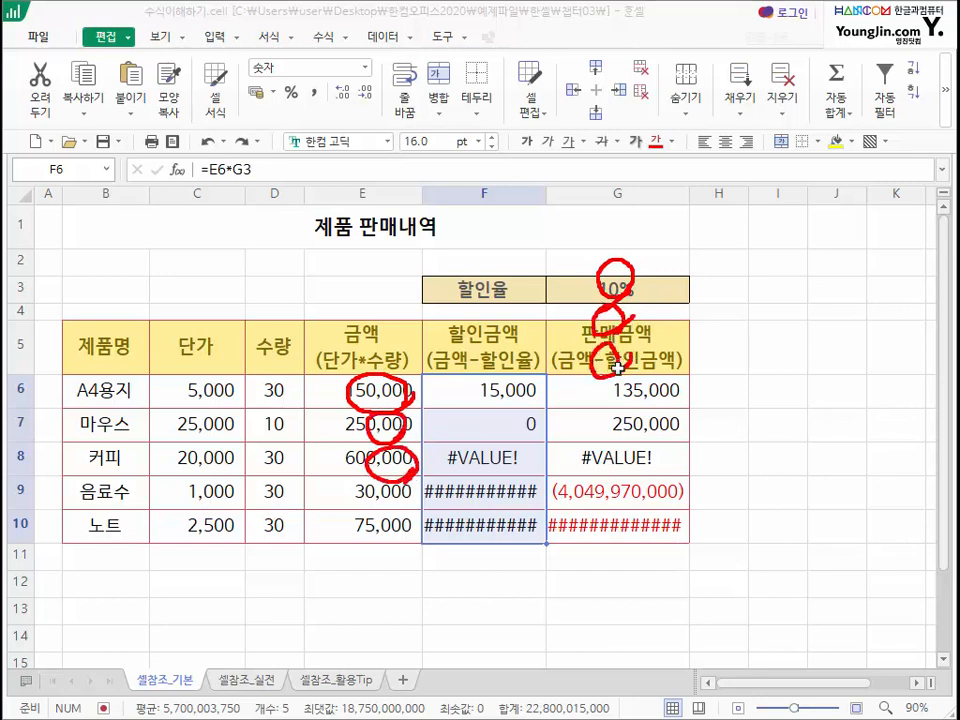
pyautogui.press('Escape')
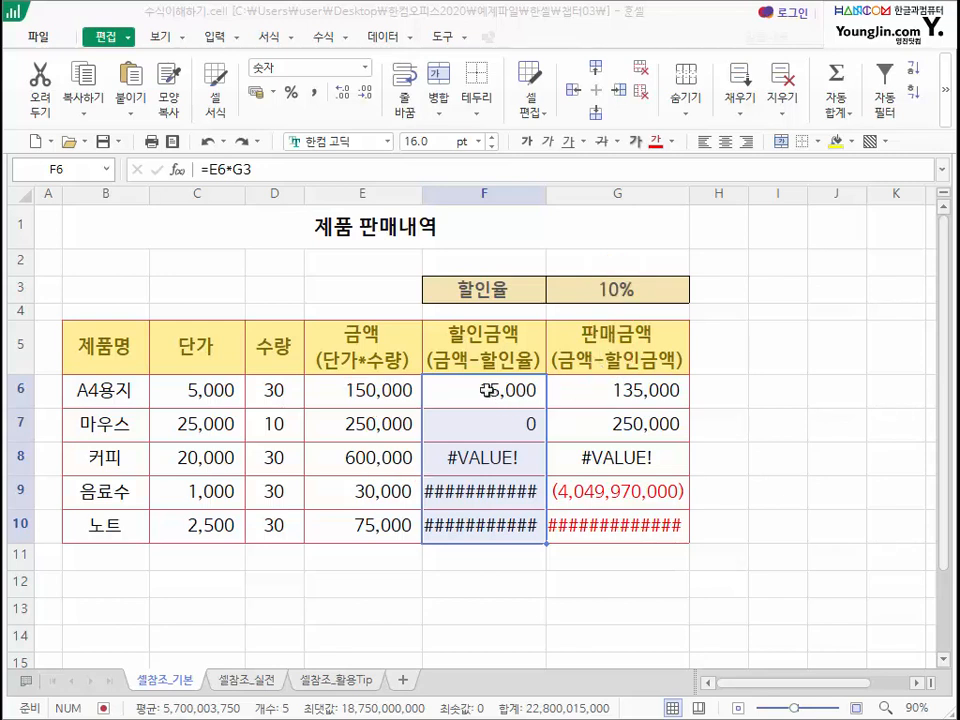
# Inspect the cells referenced by the discount formulas in F6 through F9, one row at a time.
pyautogui.doubleClick(487, 390)
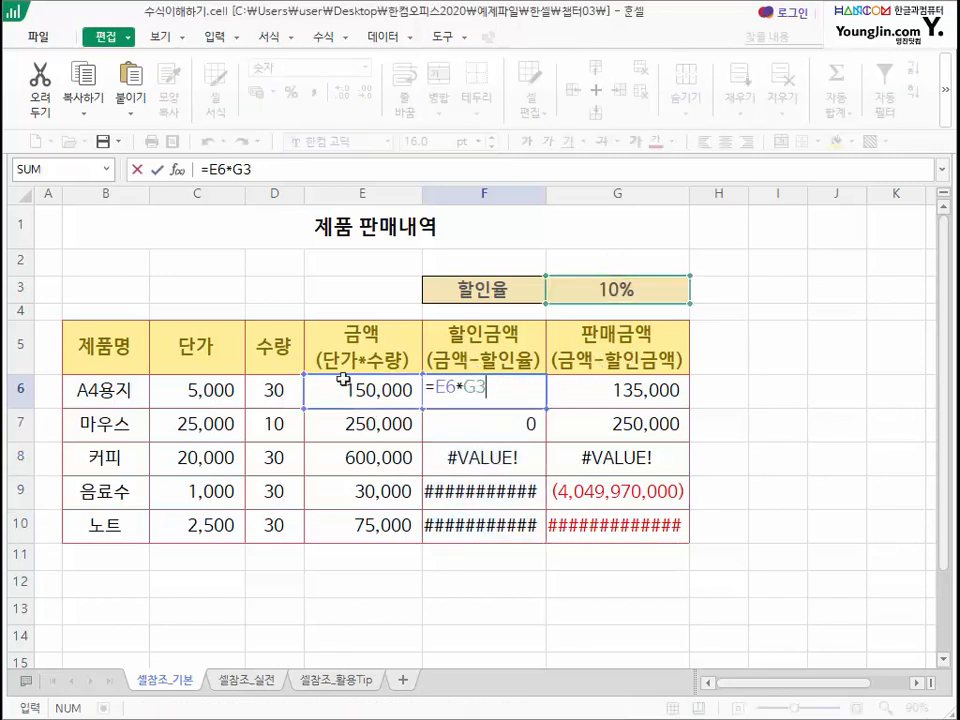
pyautogui.press('Return')
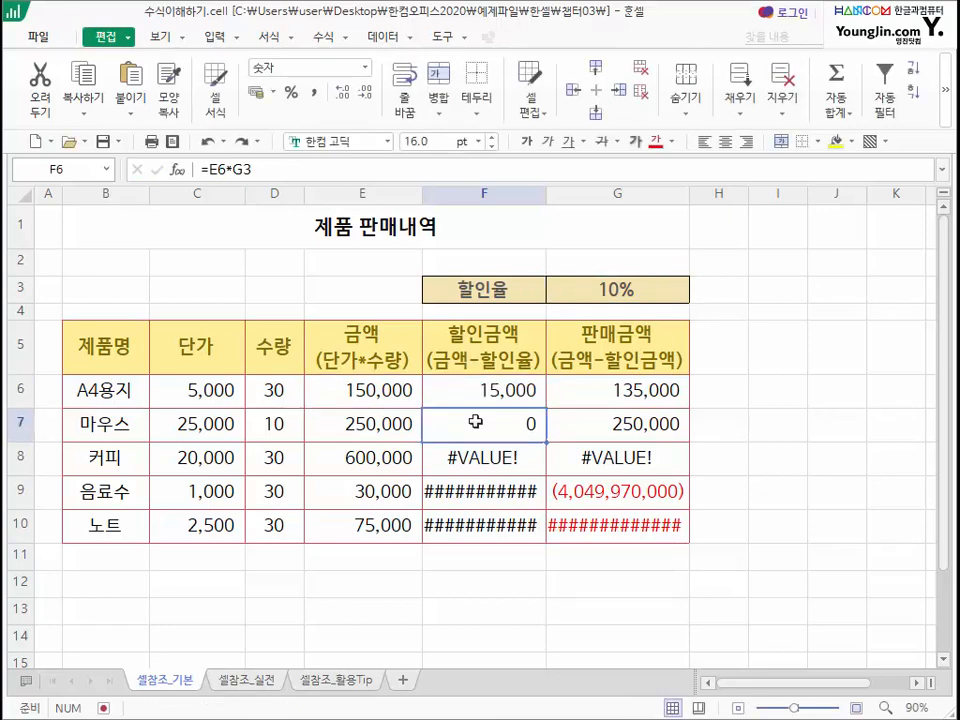
pyautogui.doubleClick(476, 422)
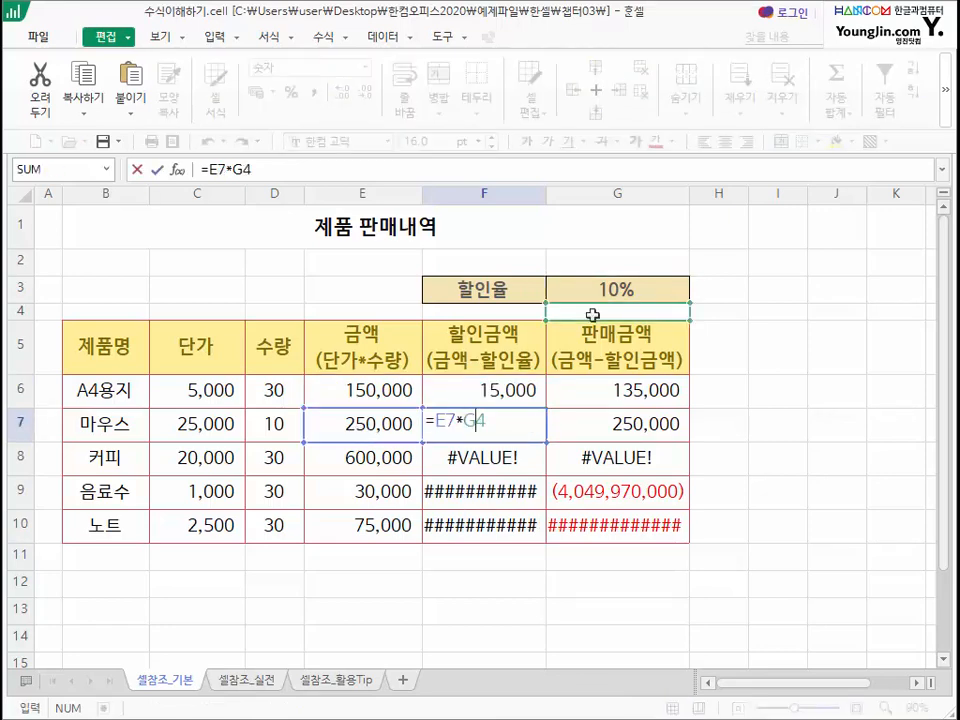
pyautogui.press('Escape')
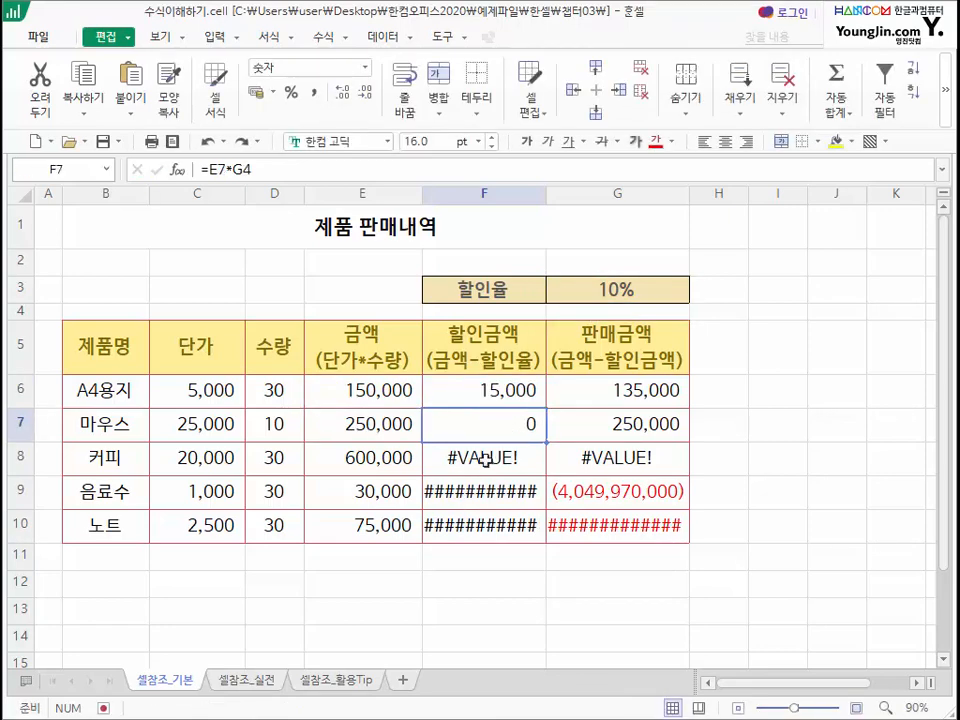
pyautogui.click(485, 460)
pyautogui.doubleClick(485, 459)
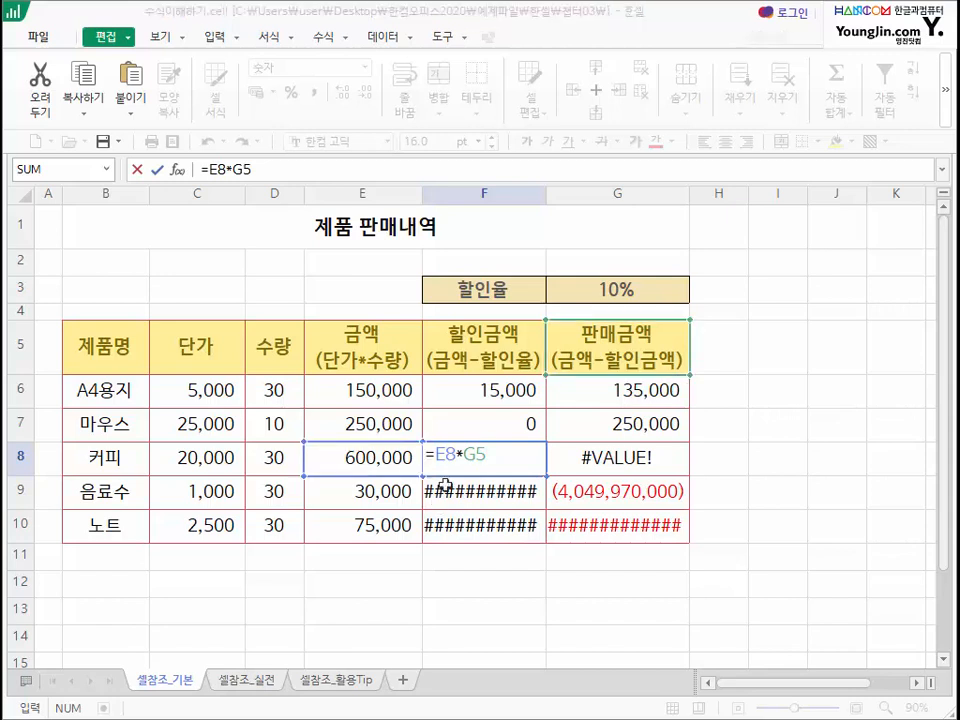
pyautogui.press('Return')
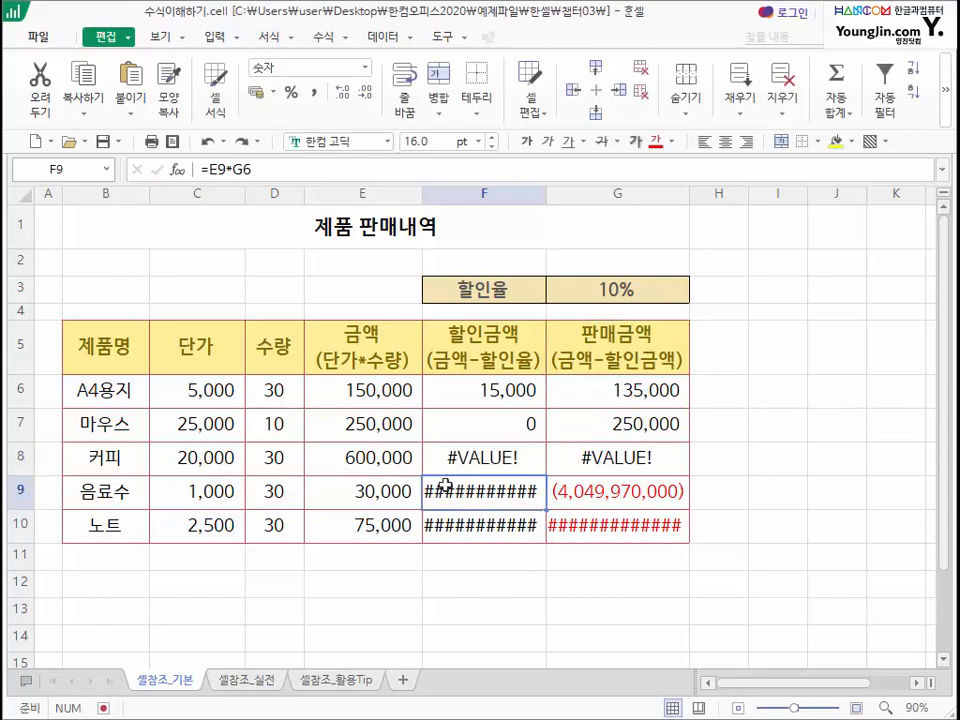
pyautogui.click(362, 497)
pyautogui.press('Right')
pyautogui.press('F2')
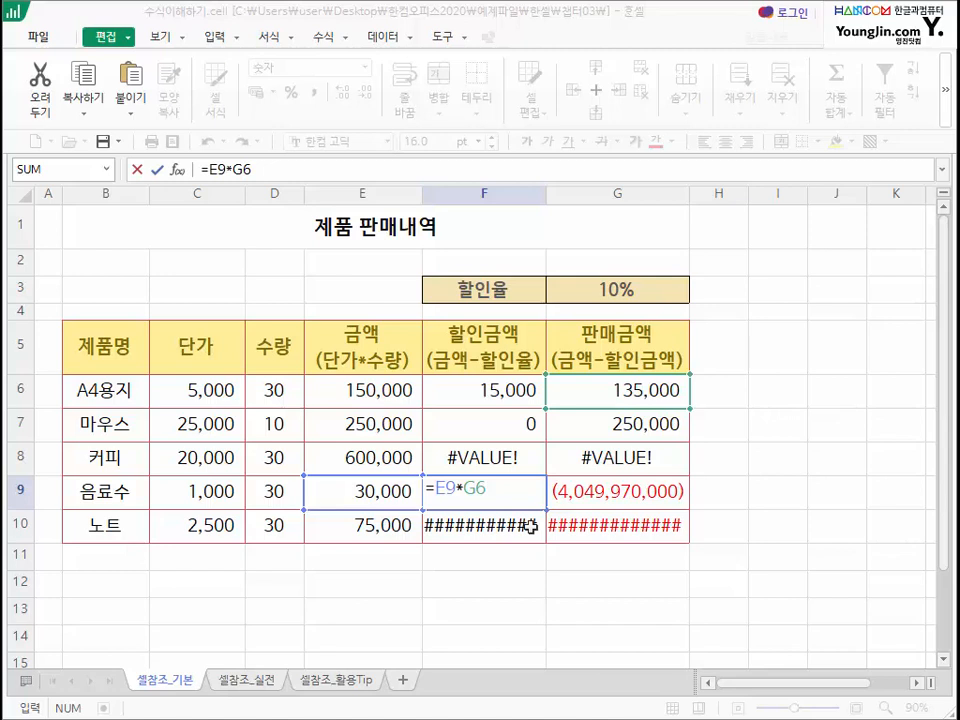
pyautogui.click(531, 390)
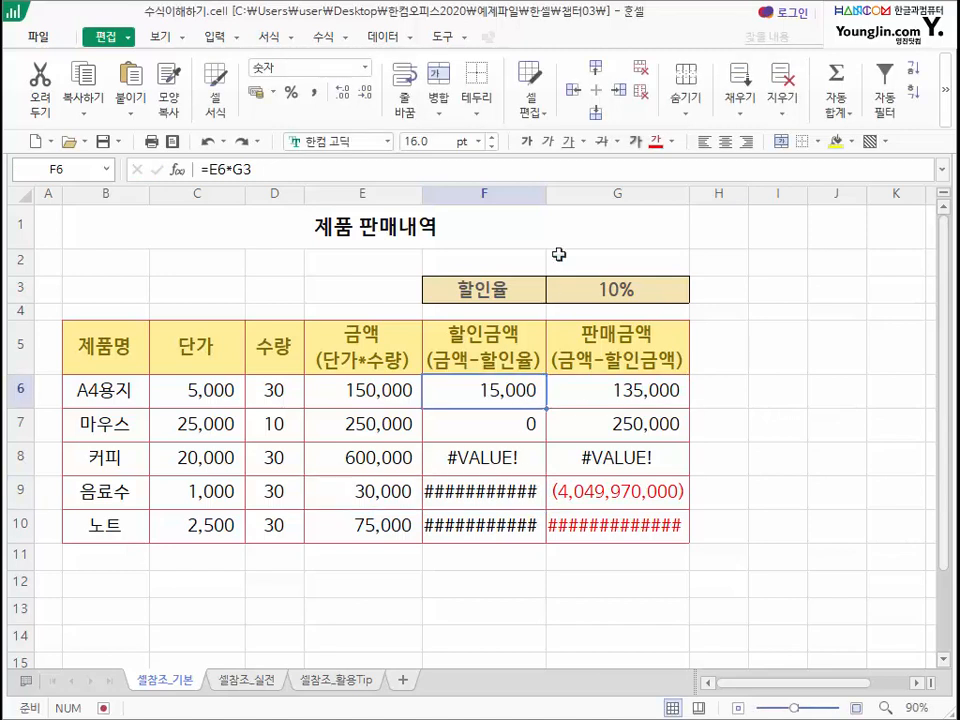
# Fit the width of column F to its contents and clear the discount amounts in F6:F10.
pyautogui.doubleClick(546, 196)
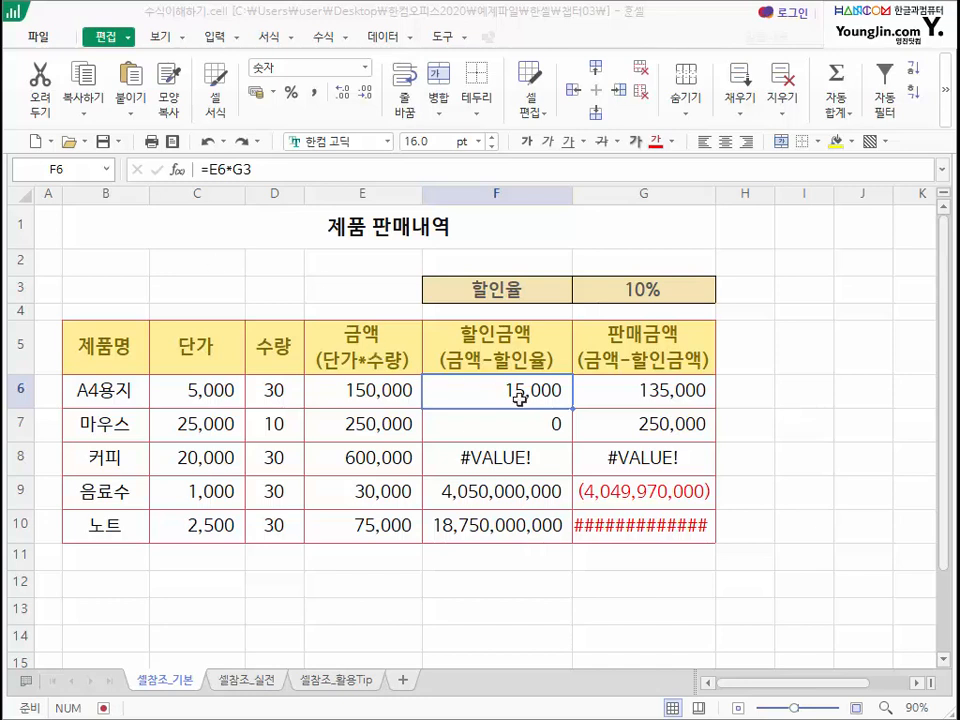
pyautogui.moveTo(467, 390); pyautogui.dragTo(481, 533)
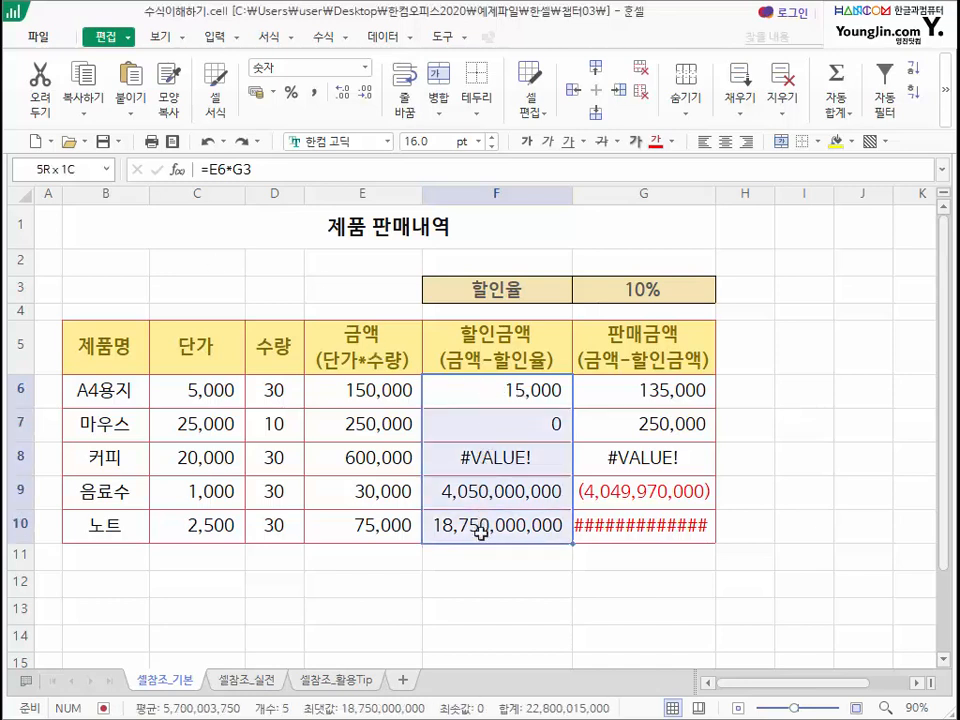
pyautogui.press('Delete')
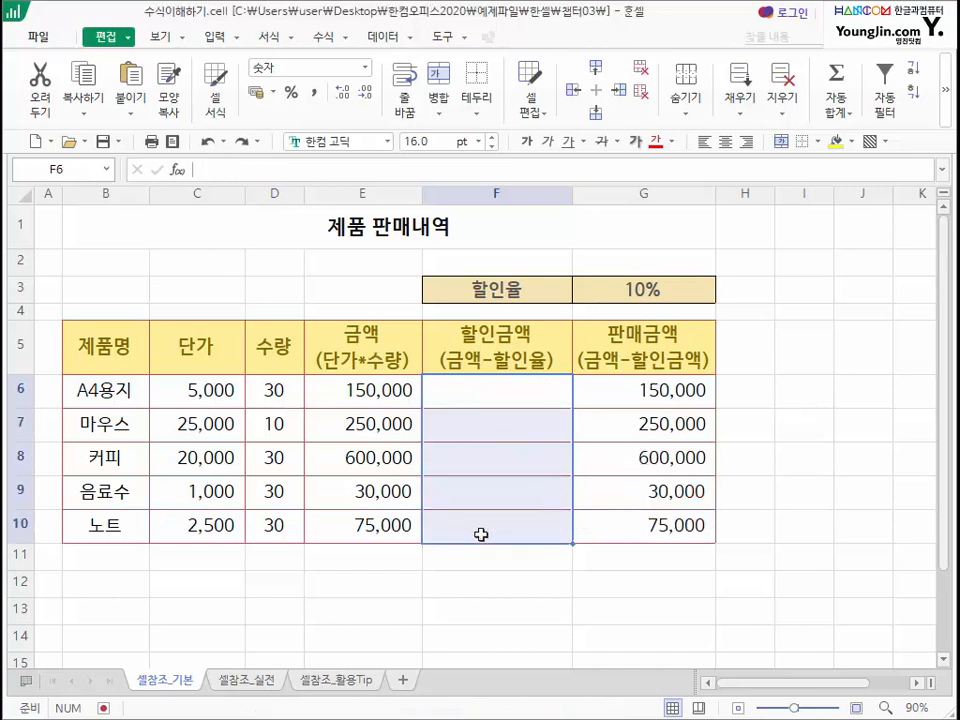
# Start the discount formula in F6 by multiplying E6 by G3, and add dollar signs so it reads =E6*$G$3.
pyautogui.click(658, 297)
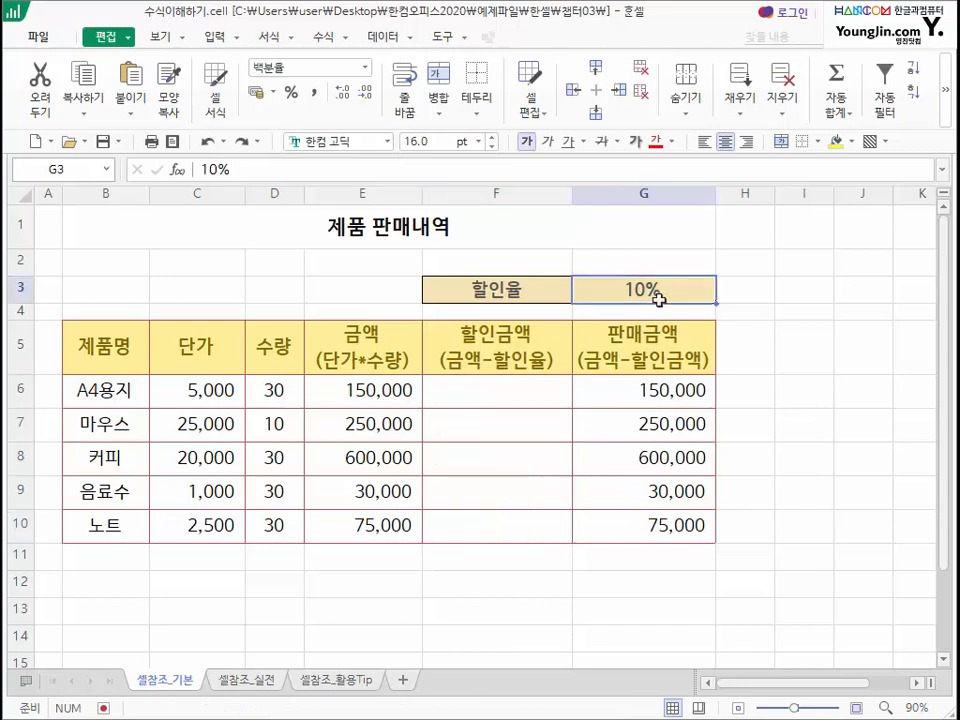
pyautogui.click(491, 405)
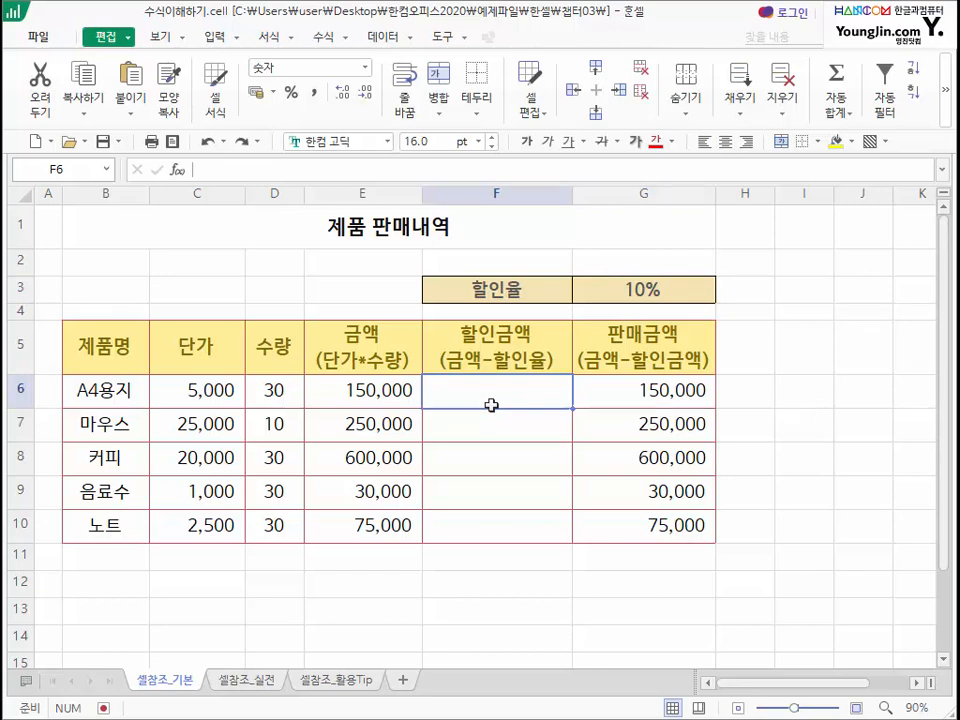
pyautogui.write('=')
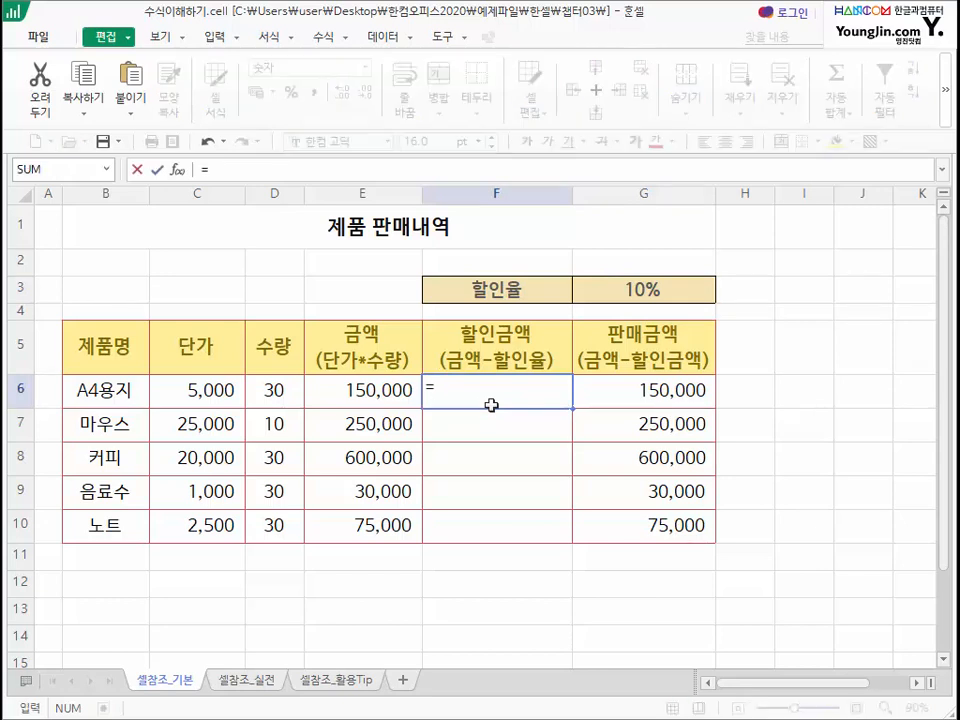
pyautogui.click(400, 391)
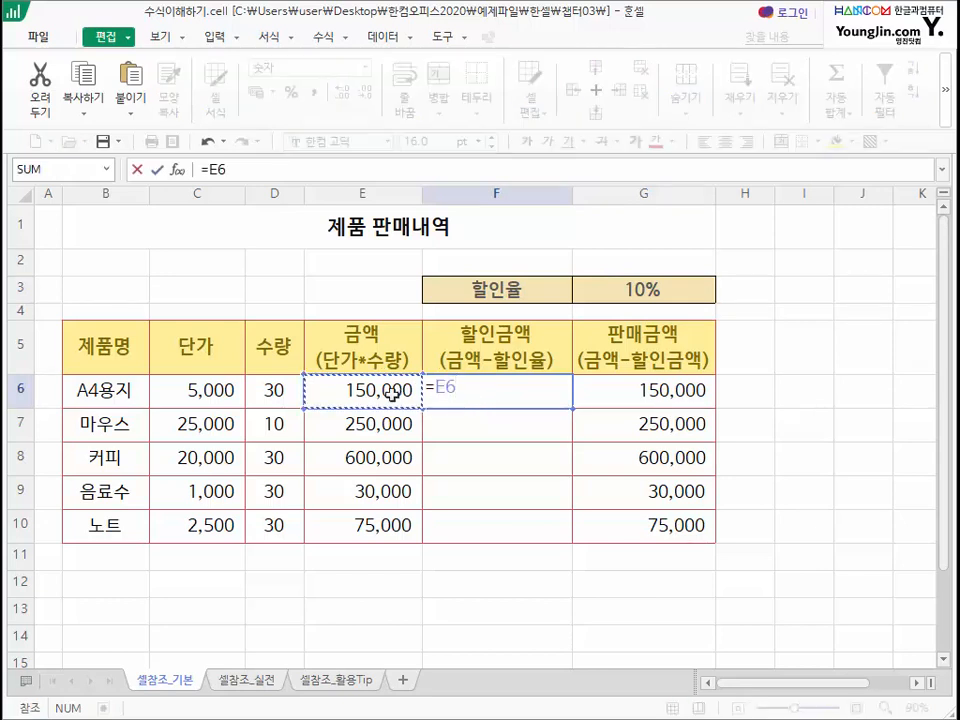
pyautogui.write('*')
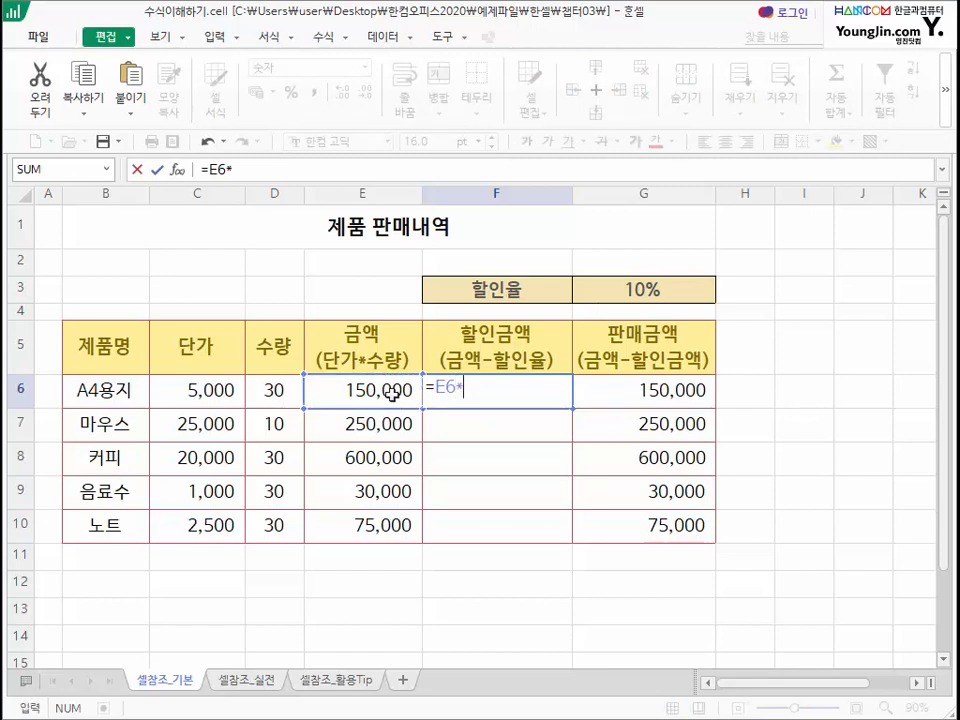
pyautogui.click(659, 288)
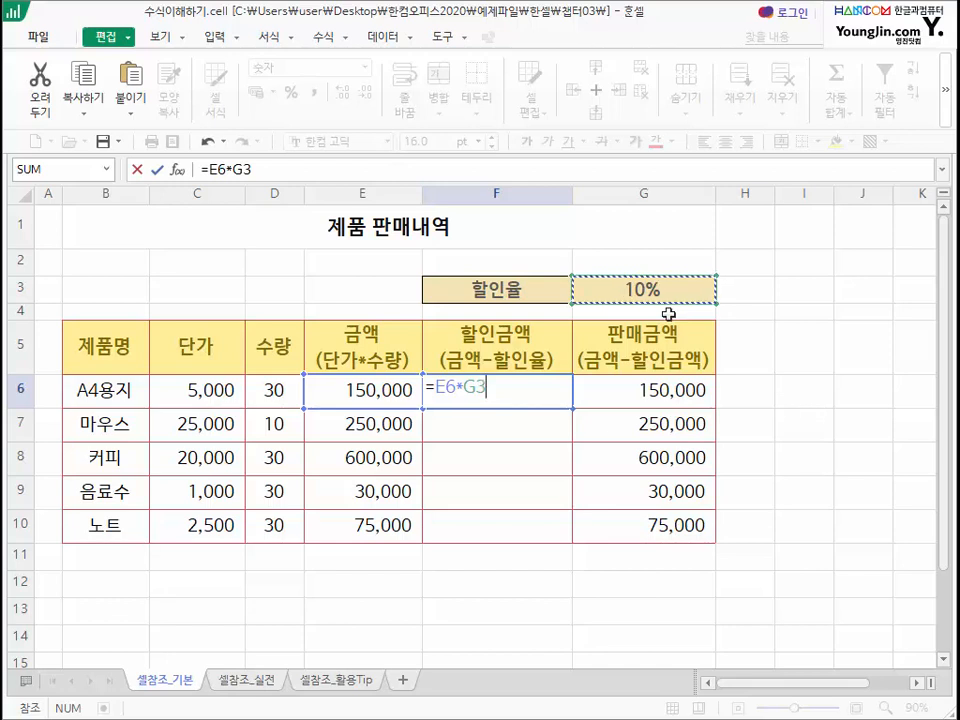
pyautogui.click(466, 389)
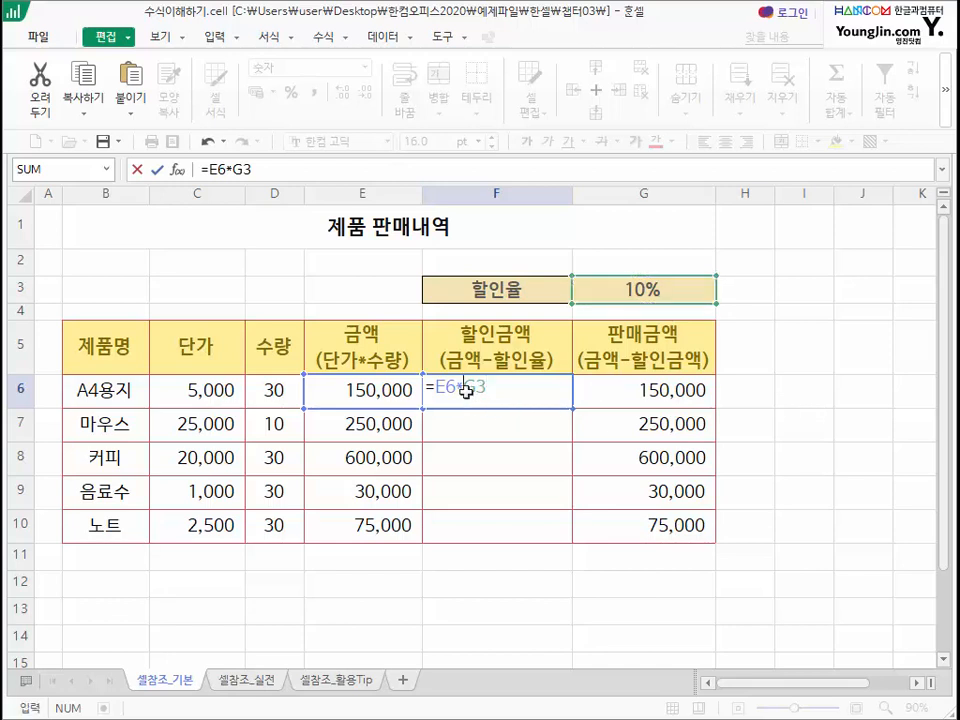
pyautogui.write('$')
pyautogui.press('Right')
pyautogui.write('$')
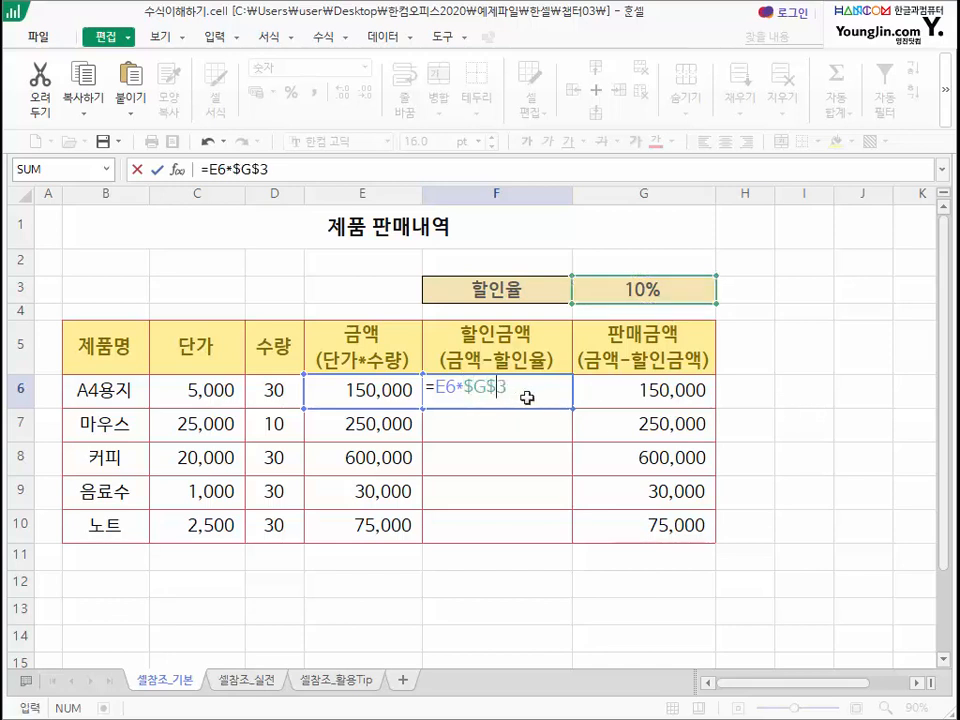
# Remove the dollar signs from G3, cycle through its reference types, and enter the formula as =E6*$G$3.
pyautogui.press('BackSpace')
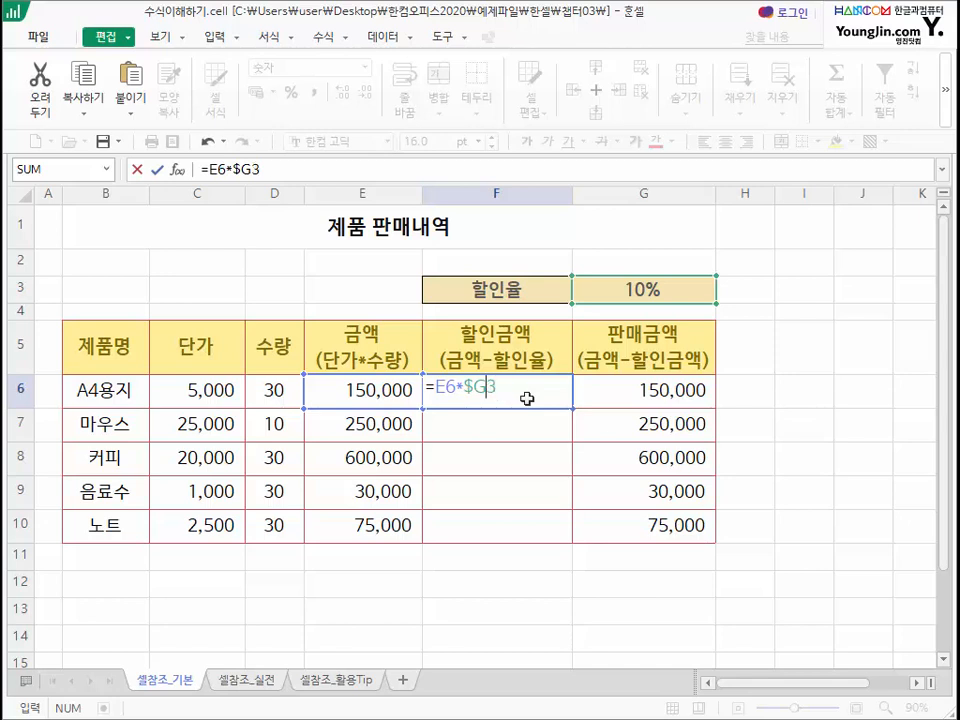
pyautogui.press('Left')
pyautogui.press('BackSpace')
pyautogui.press('F4')
pyautogui.press('F4')
pyautogui.press('F4')
pyautogui.press('F4')
pyautogui.press('F4')
pyautogui.press('F4')
pyautogui.press('F4')
pyautogui.press('F4')
pyautogui.press('F4')
pyautogui.press('Return')
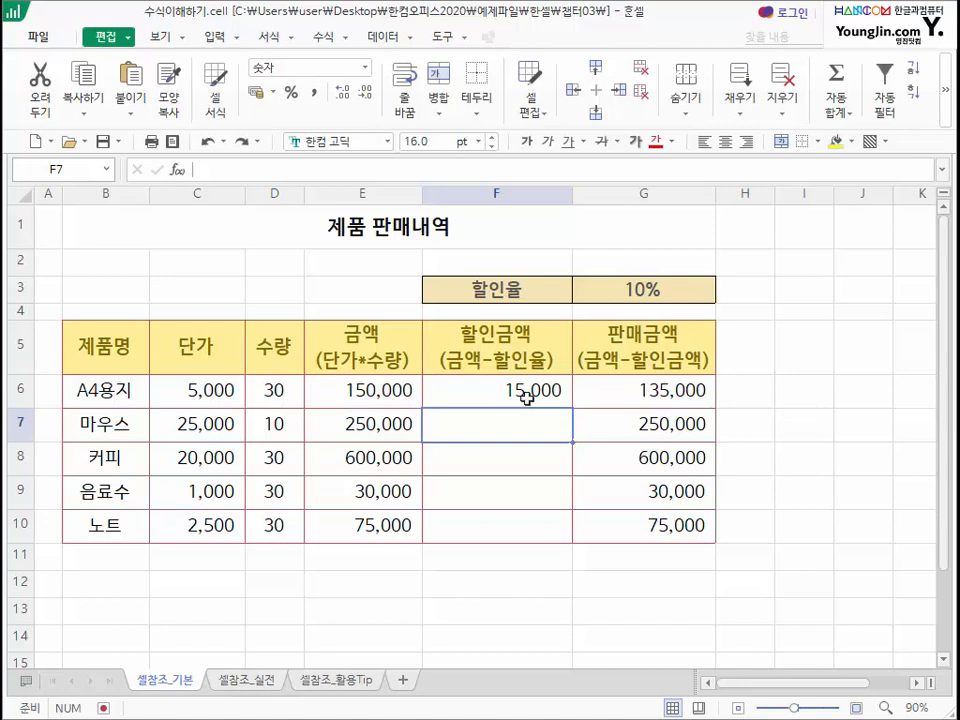
# Clear the discount amount in F6 and re-enter its formula as =E6*G3 with relative references.
pyautogui.click(526, 397)
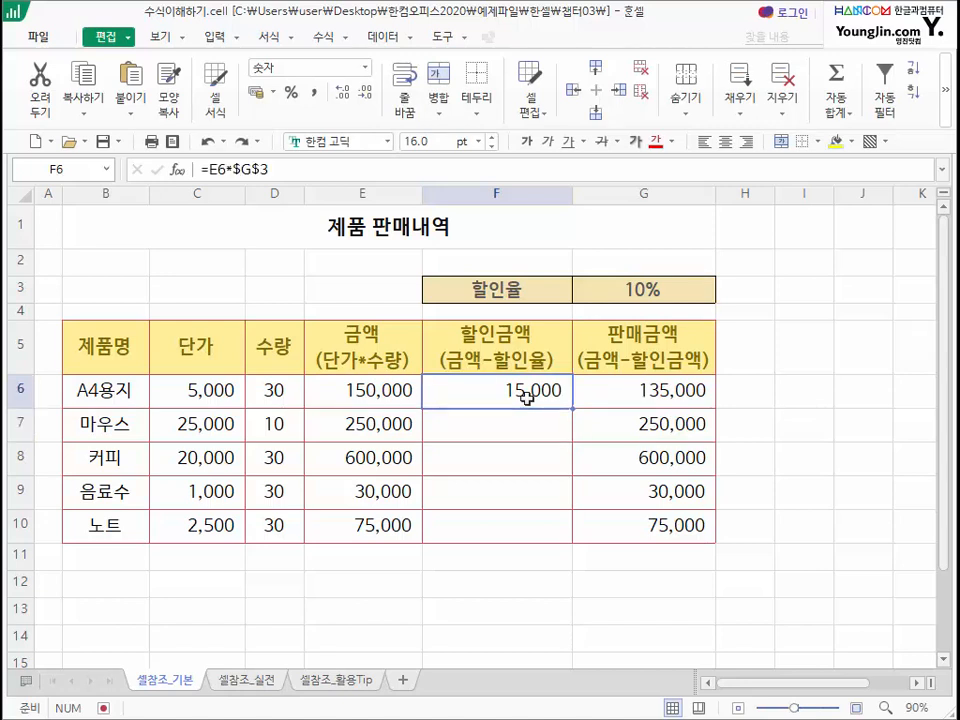
pyautogui.press('Delete')
pyautogui.write('=')
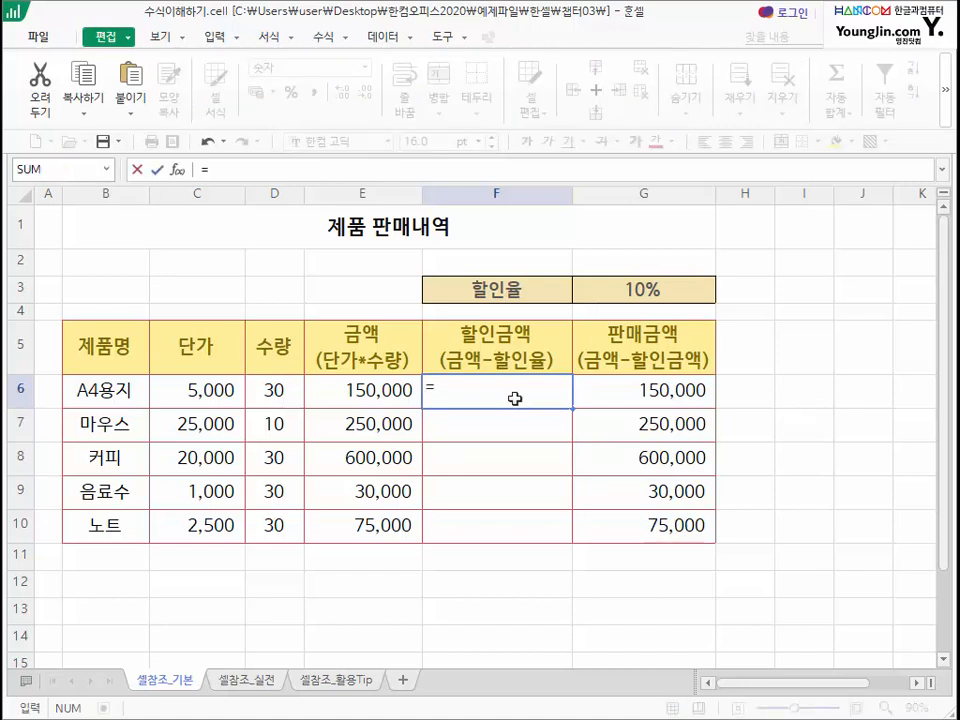
pyautogui.click(353, 391)
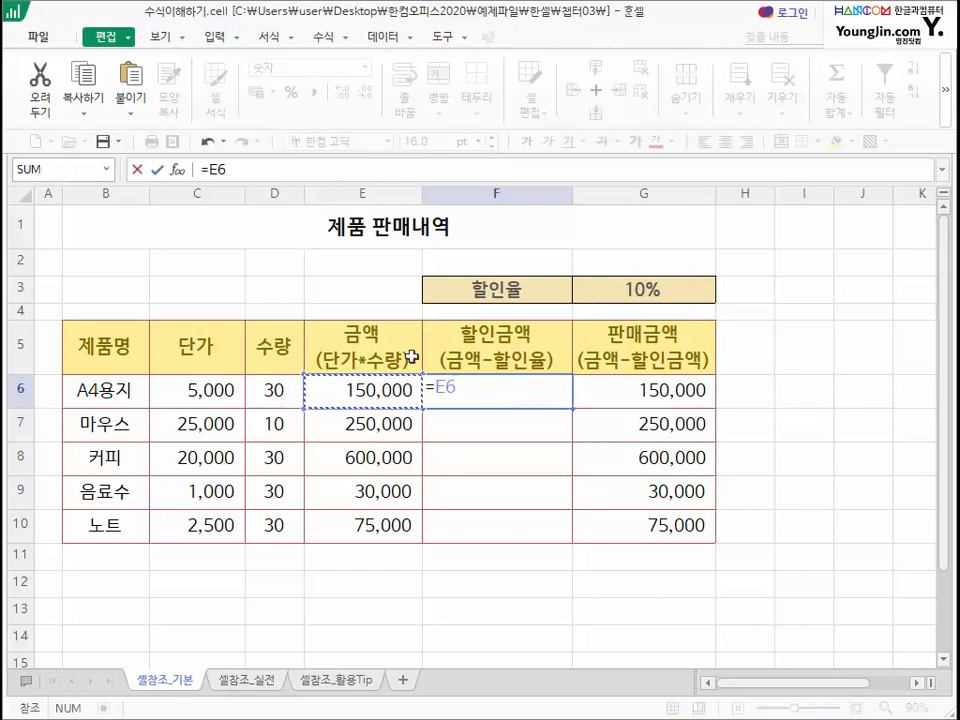
pyautogui.write('*')
pyautogui.click(665, 290)
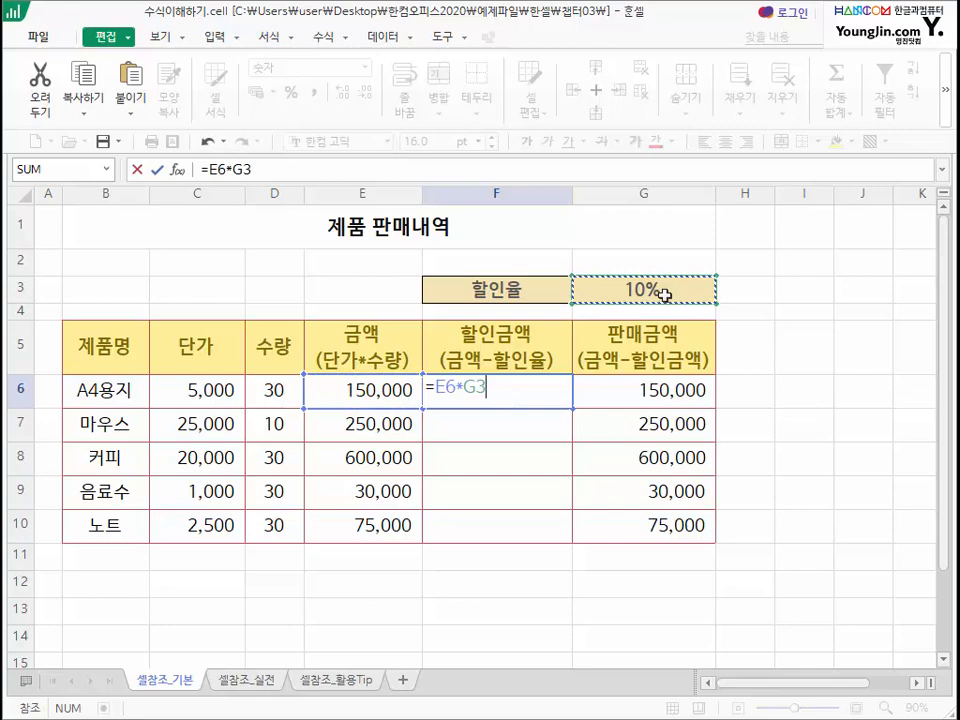
pyautogui.press('Return')
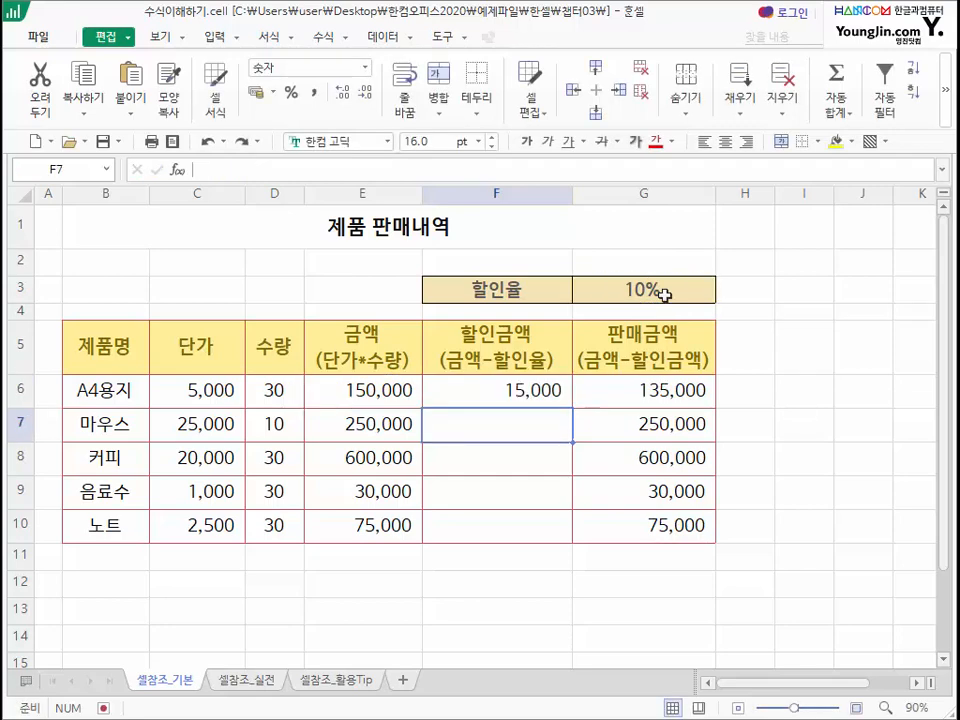
# Make the G3 reference absolute so F6 reads =E6*$G$3, and fill the formula down through F10.
pyautogui.doubleClick(515, 392)
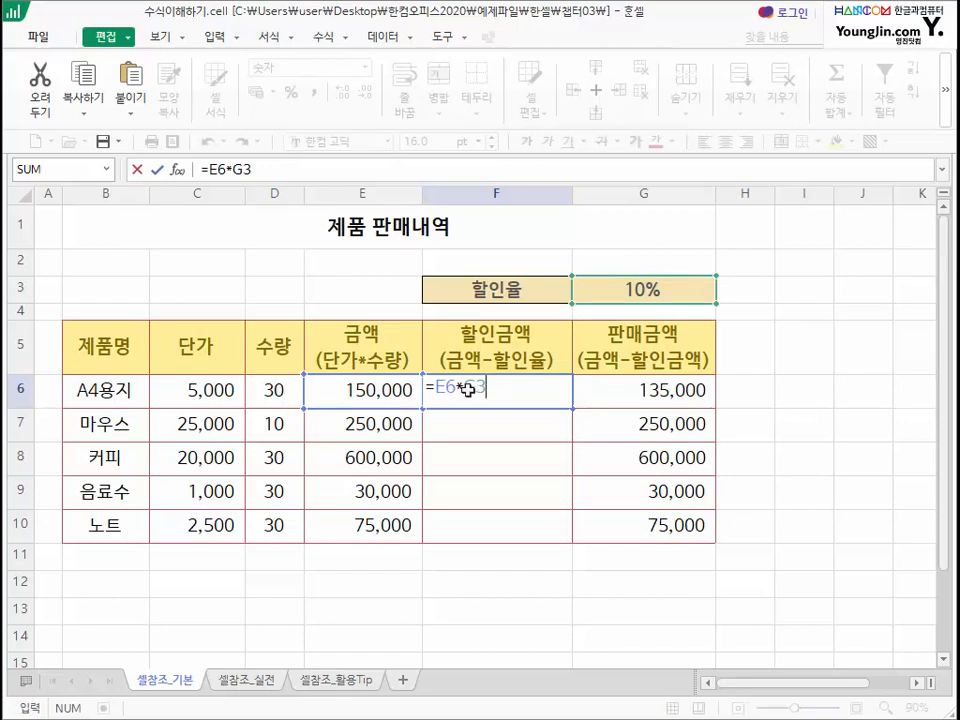
pyautogui.moveTo(463, 390); pyautogui.dragTo(488, 390)
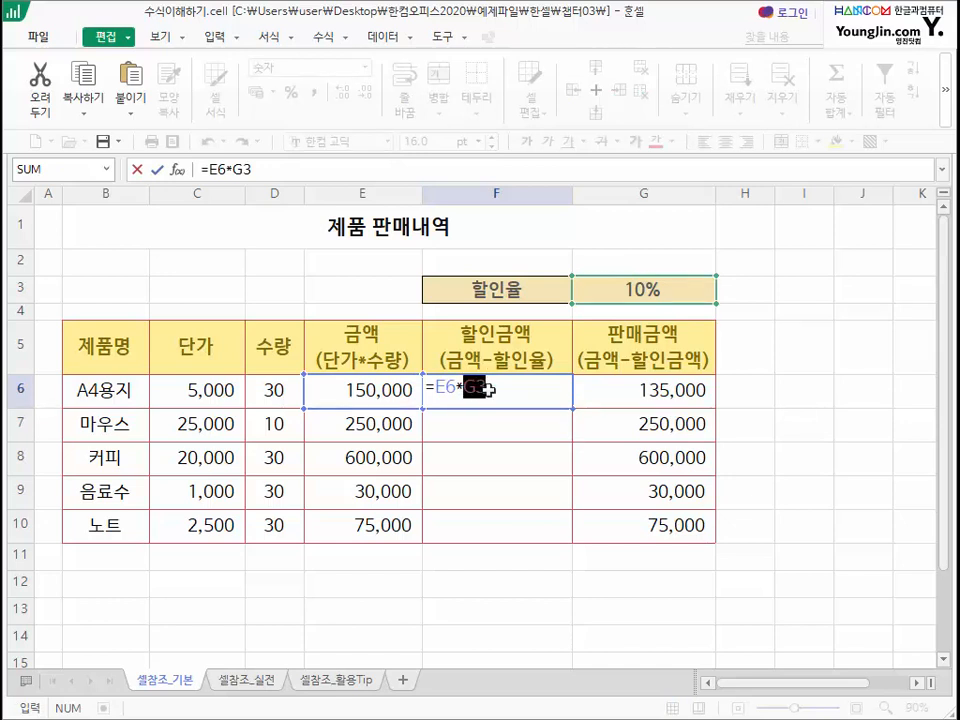
pyautogui.press('F4')
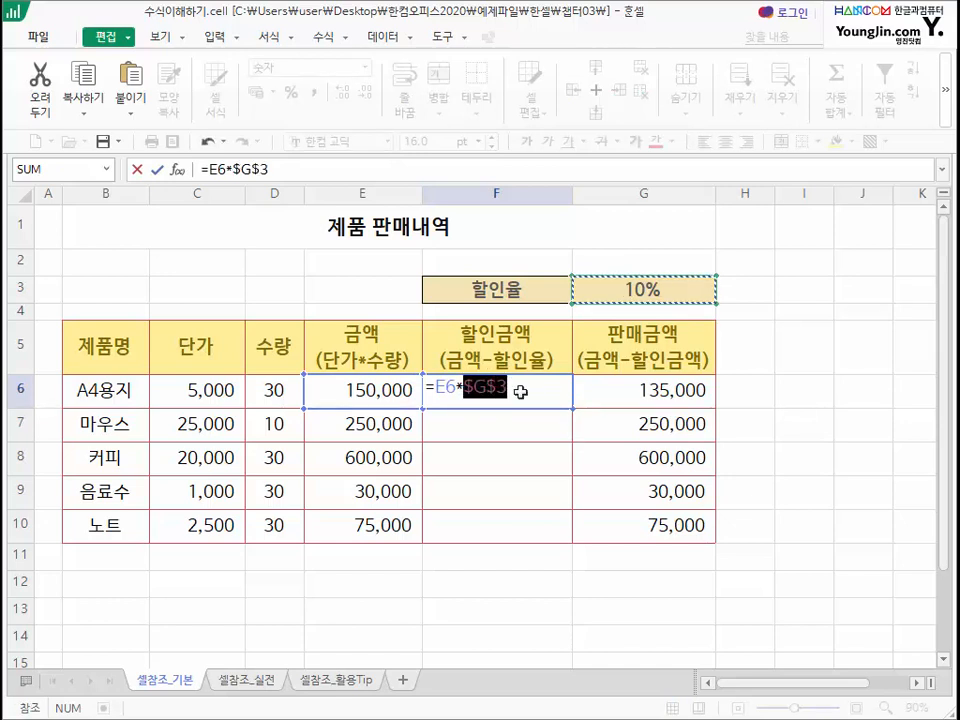
pyautogui.click(517, 392)
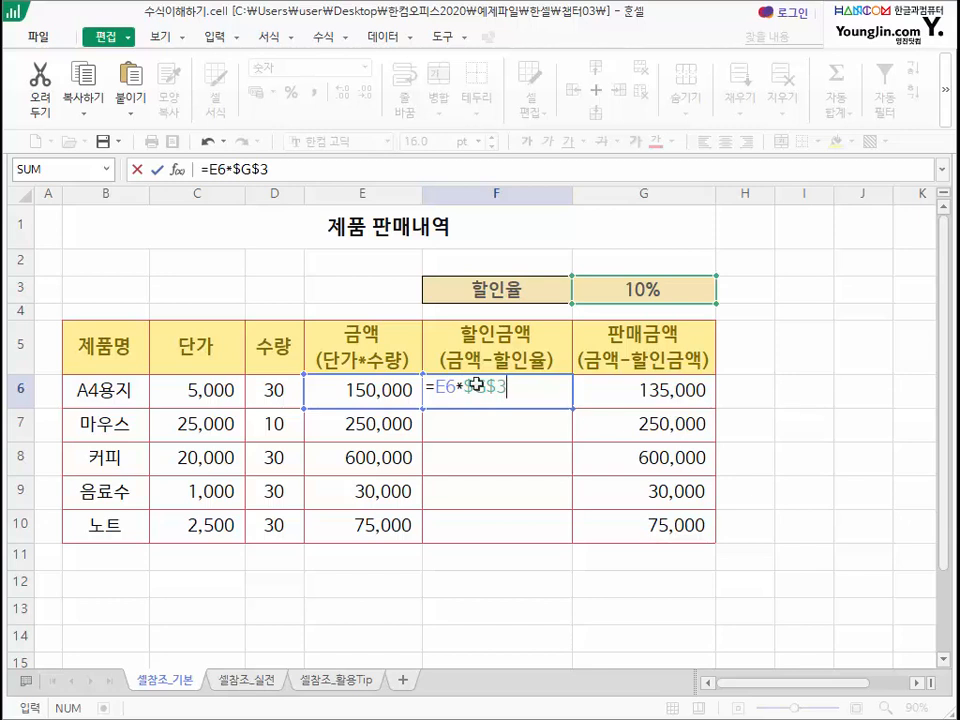
pyautogui.press('Return')
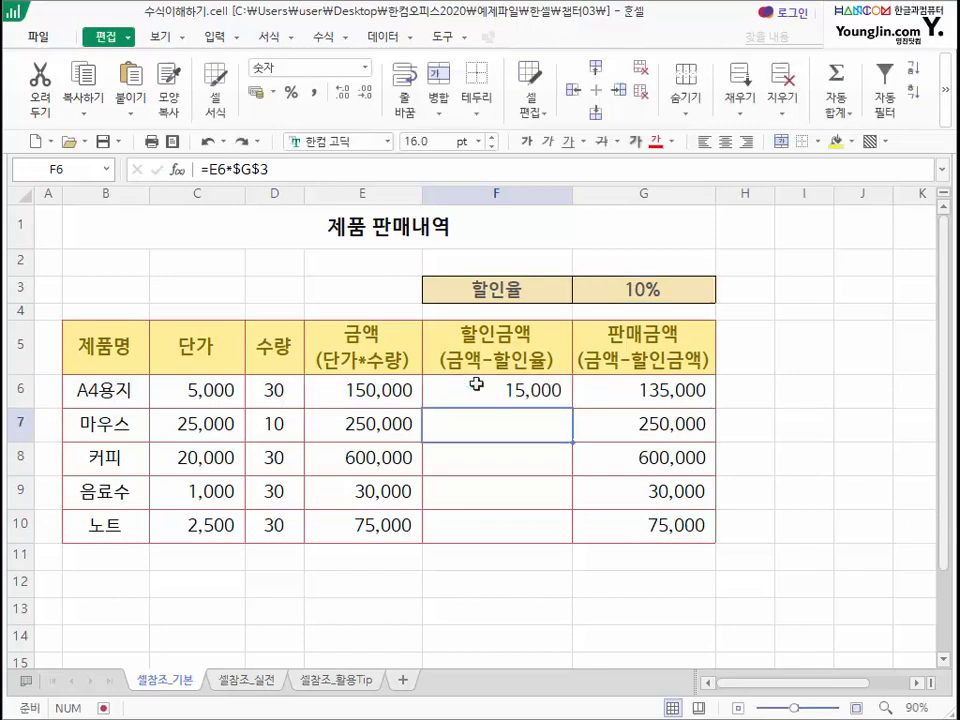
pyautogui.click(477, 385)
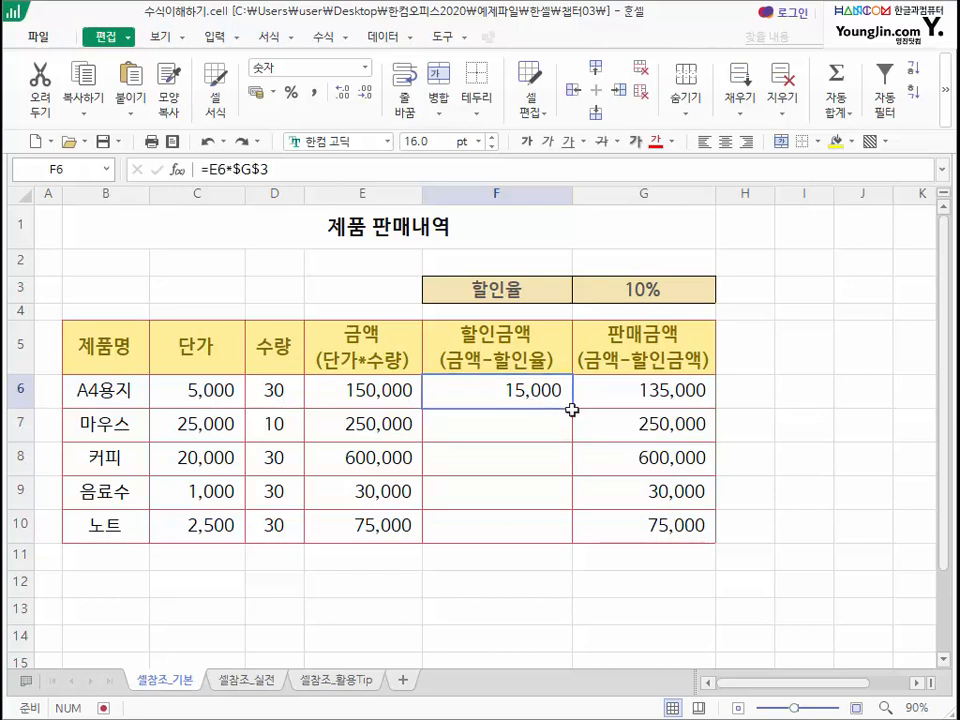
pyautogui.doubleClick(572, 409)
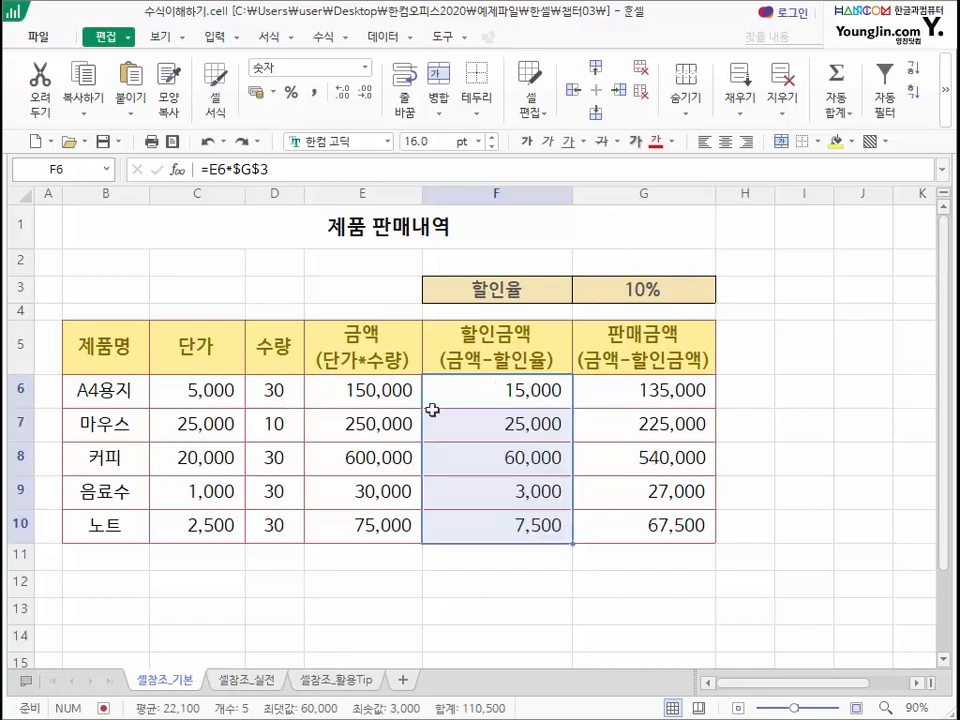
# Inspect the cells referenced by the filled discount formulas in F8 and F10, and review the range F7:F10.
pyautogui.doubleClick(520, 455)
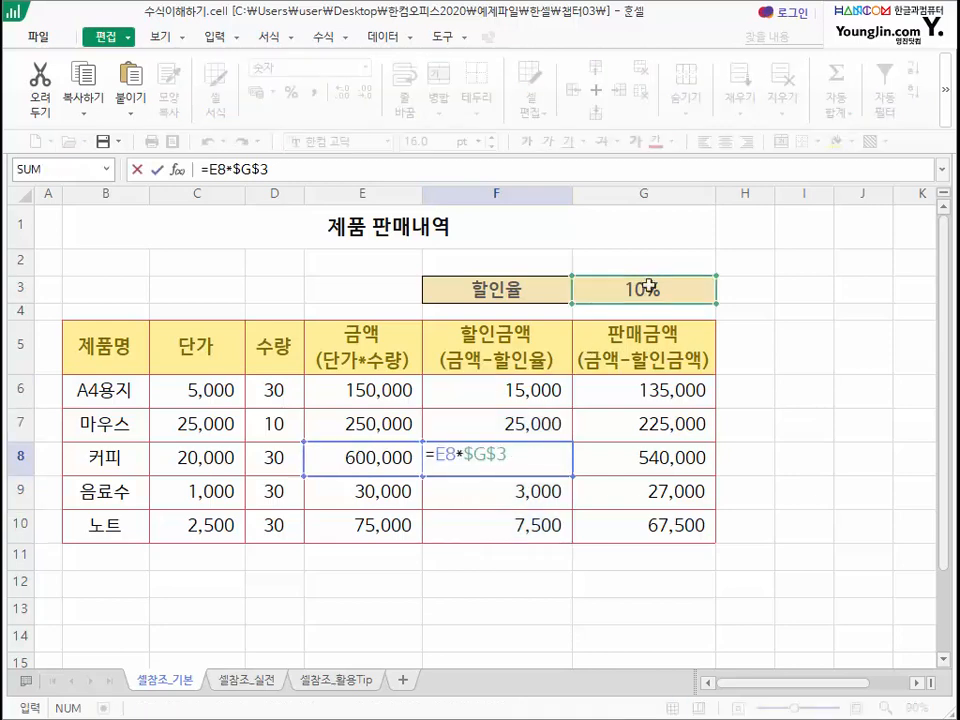
pyautogui.press('Return')
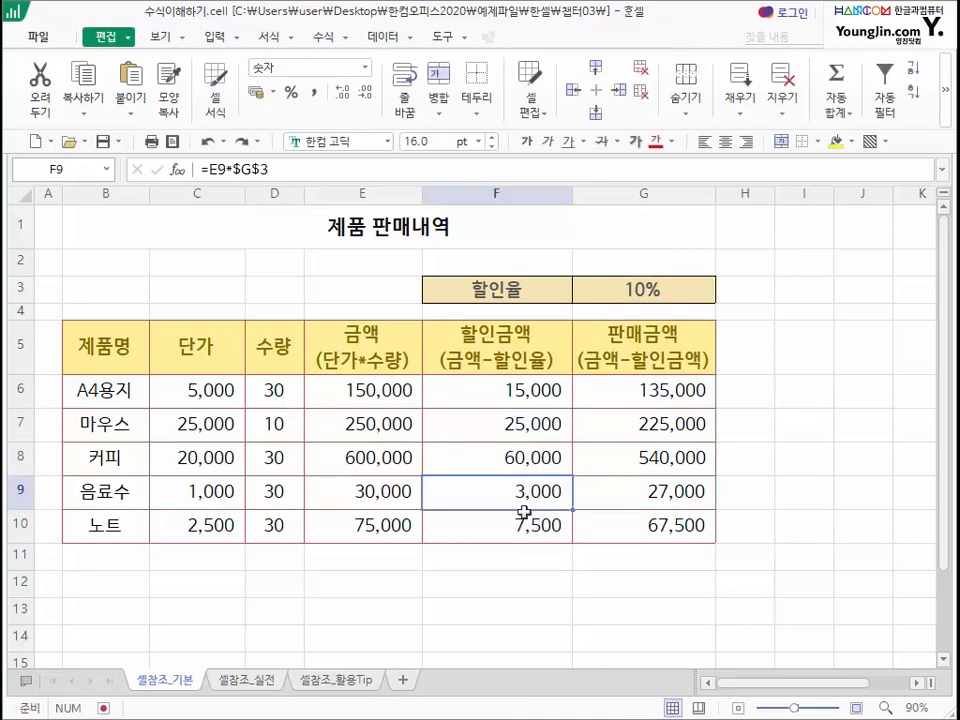
pyautogui.doubleClick(494, 521)
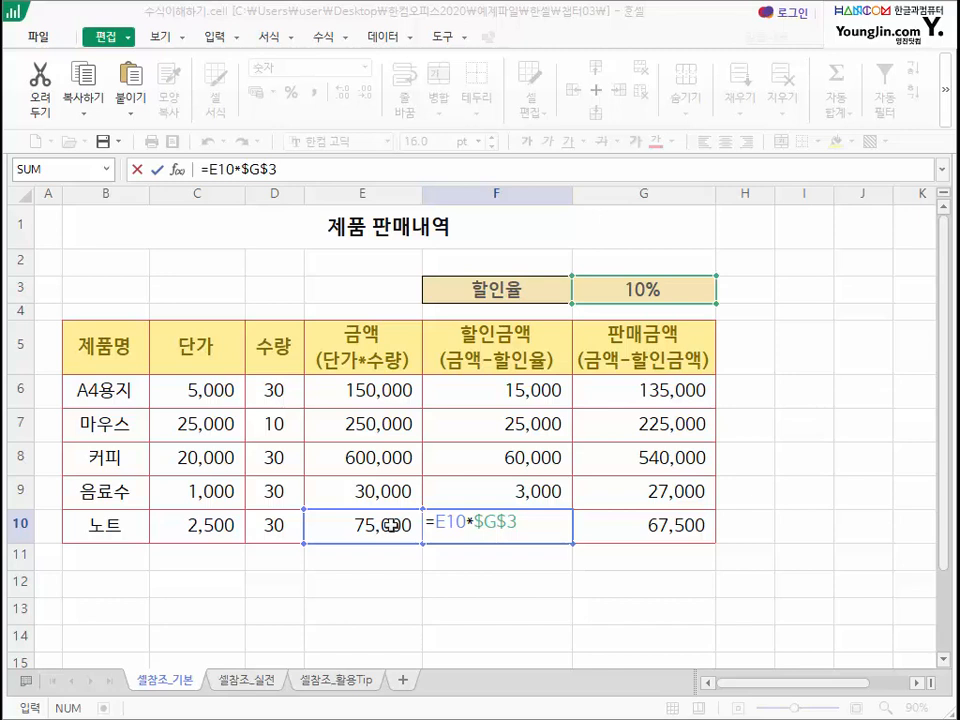
pyautogui.click(506, 452)
pyautogui.moveTo(511, 420); pyautogui.dragTo(523, 522)
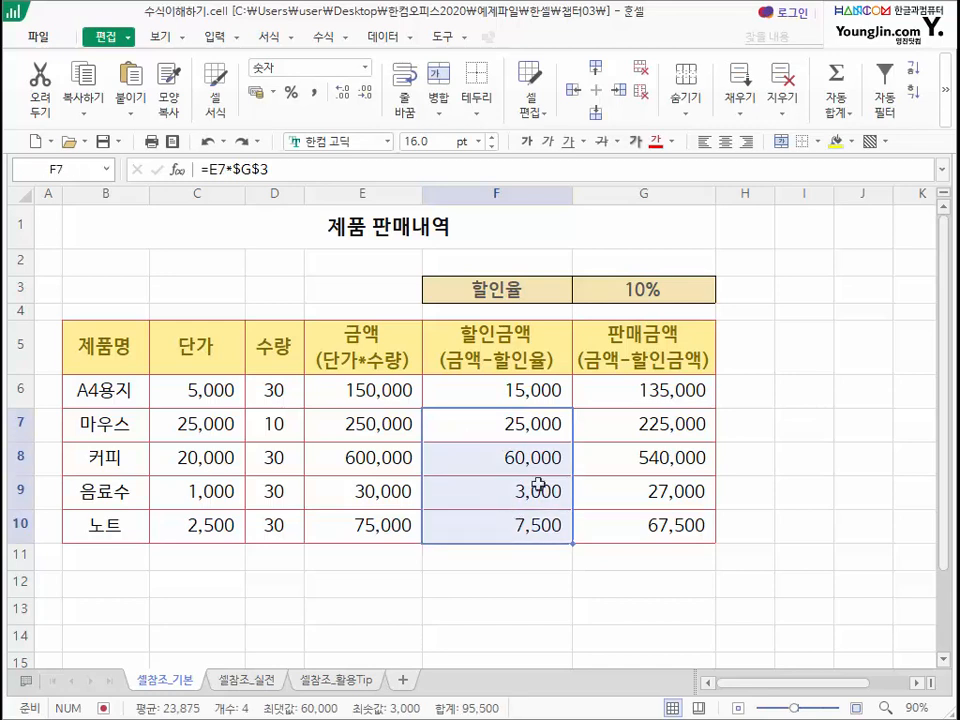
# Clear all the discount amounts in F6:F10.
pyautogui.click(555, 390)
pyautogui.moveTo(553, 389); pyautogui.dragTo(546, 516)
pyautogui.press('Delete')
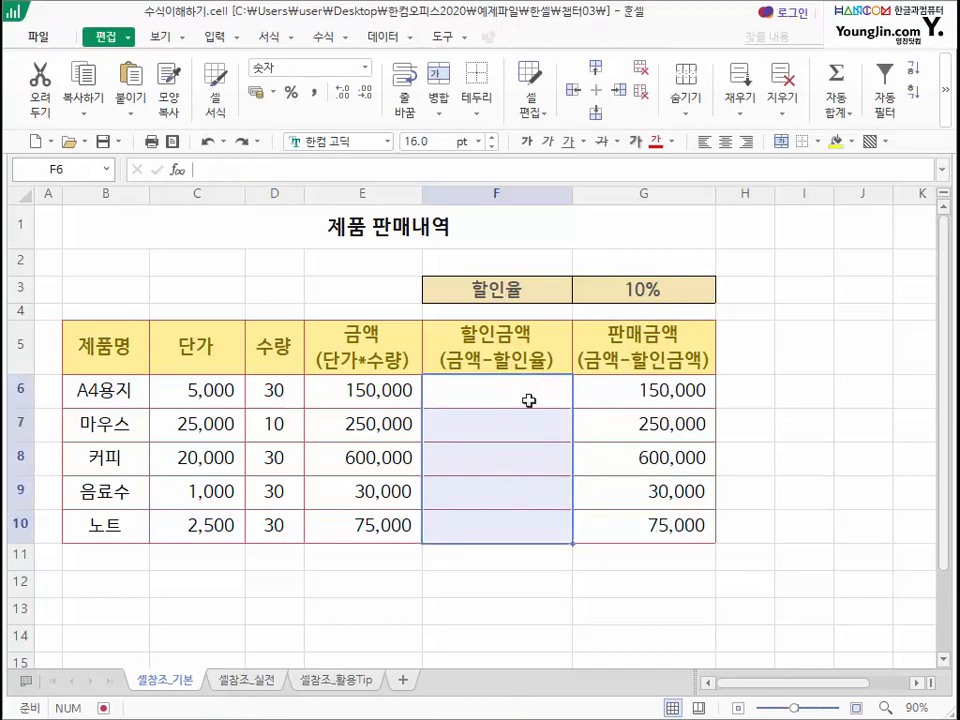
# Enter the discount formula =E6*G3 in F6 and fill it down through F10.
pyautogui.click(530, 397)
pyautogui.write('=')
pyautogui.click(350, 396)
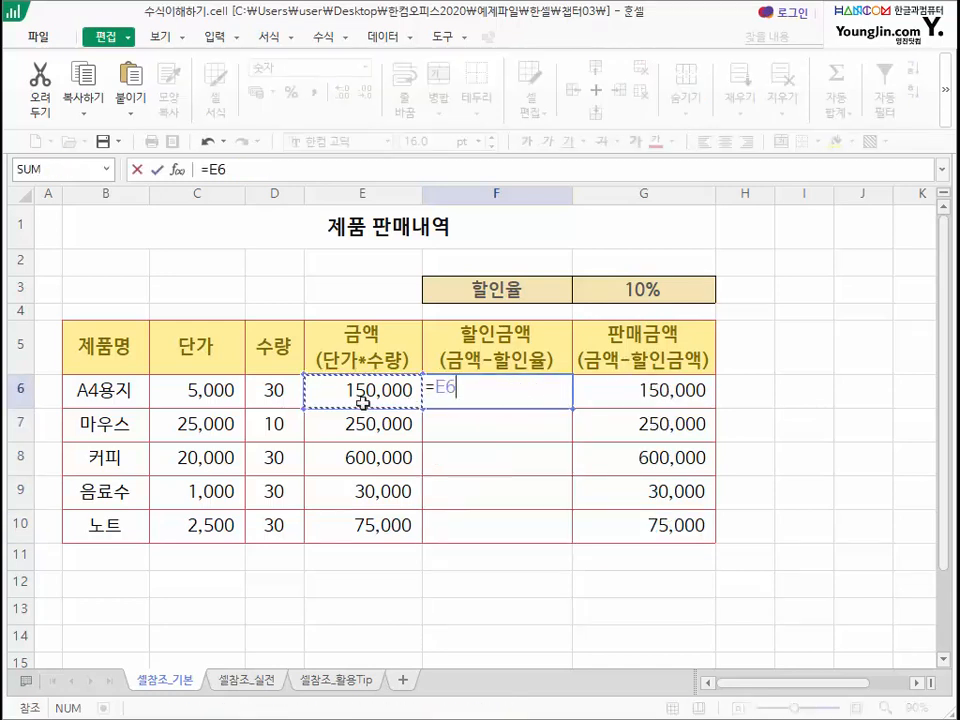
pyautogui.write('*')
pyautogui.click(707, 284)
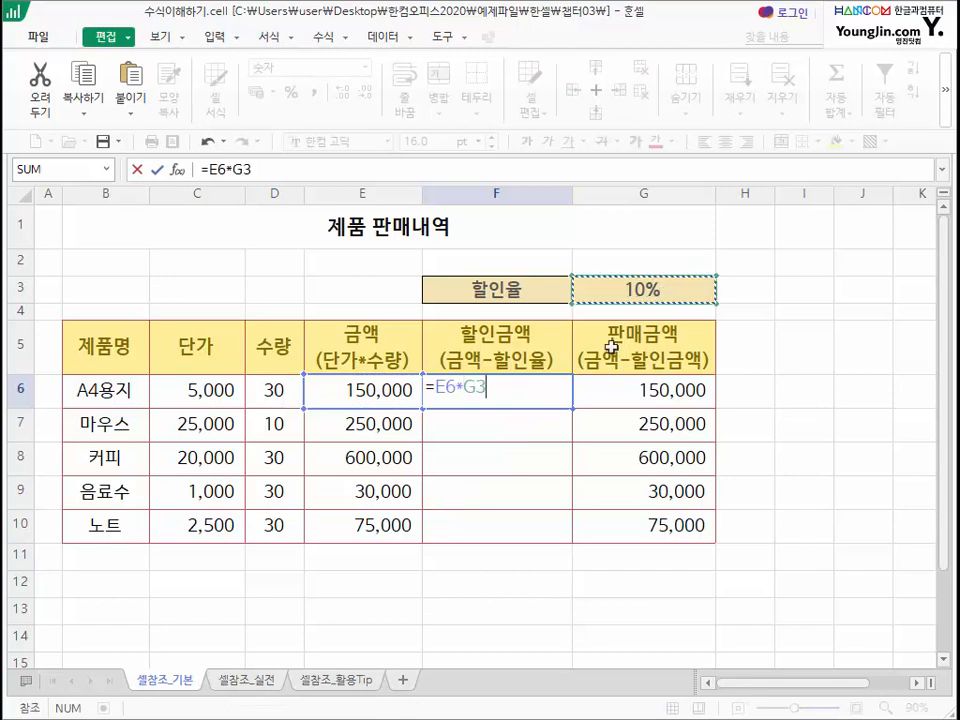
pyautogui.press('Return')
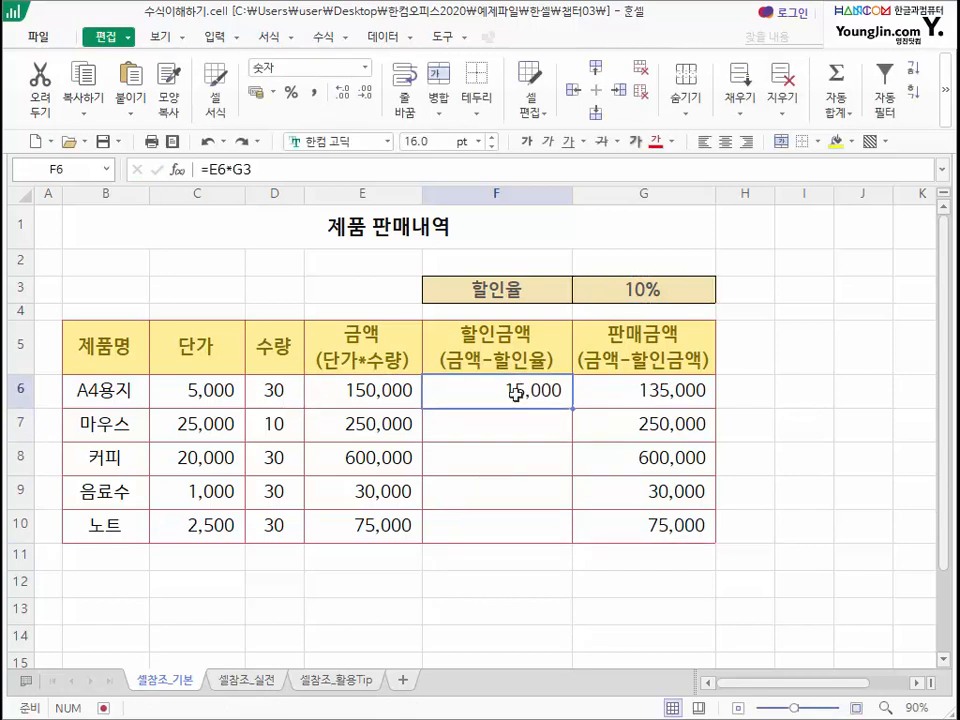
pyautogui.doubleClick(571, 408)
# Examine the relative formulas in F6 and F7:F10, checking which cells the F7 formula references.
pyautogui.click(500, 396)
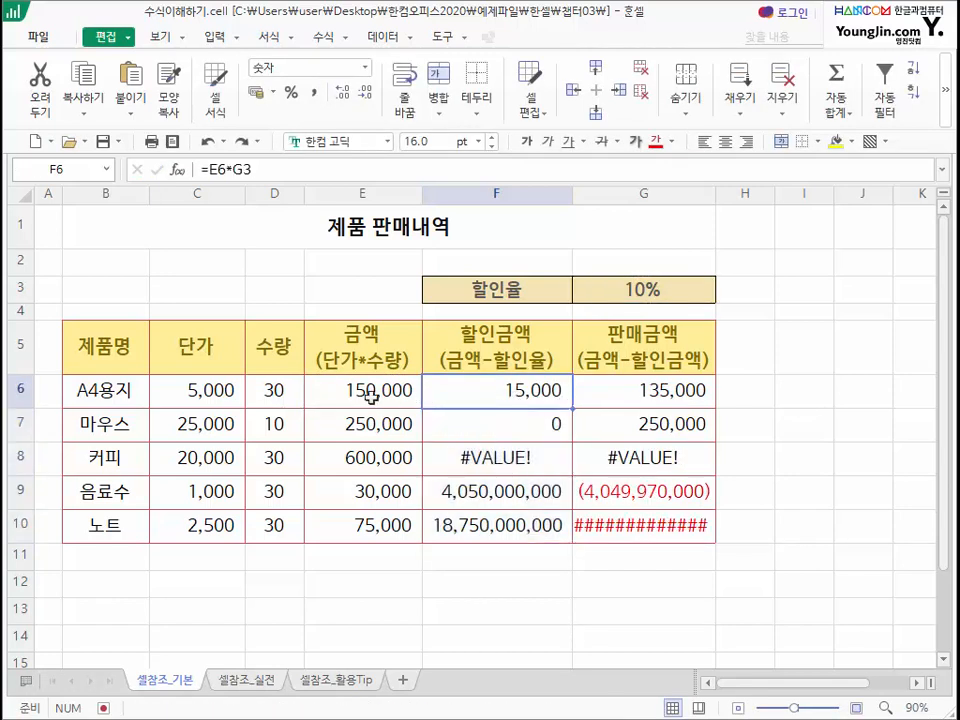
pyautogui.moveTo(371, 397); pyautogui.dragTo(494, 518)
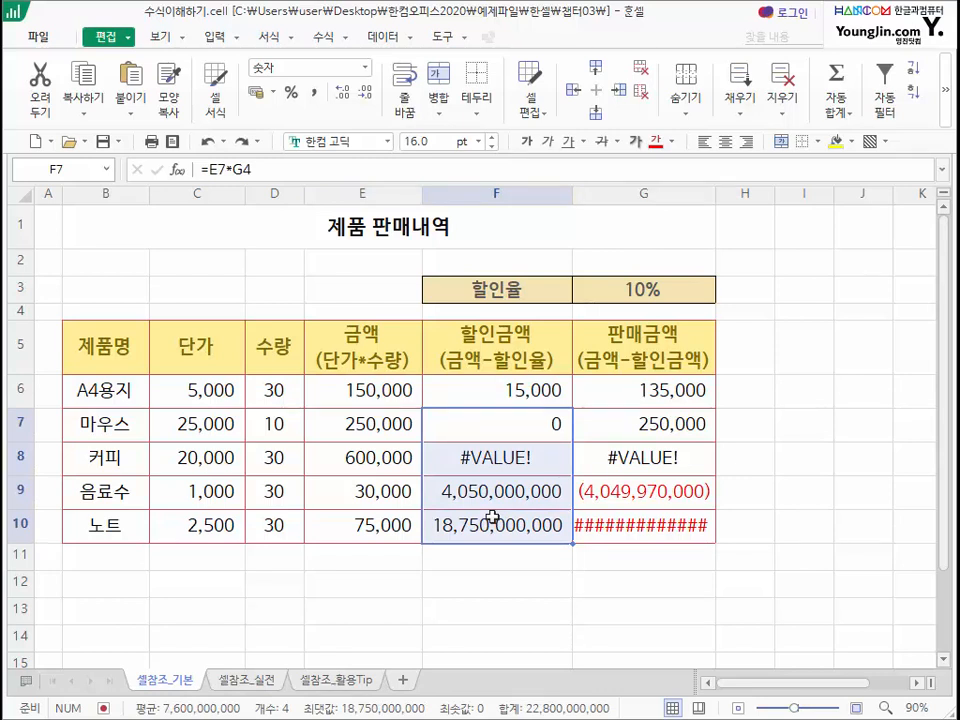
pyautogui.click(439, 422)
pyautogui.doubleClick(493, 423)
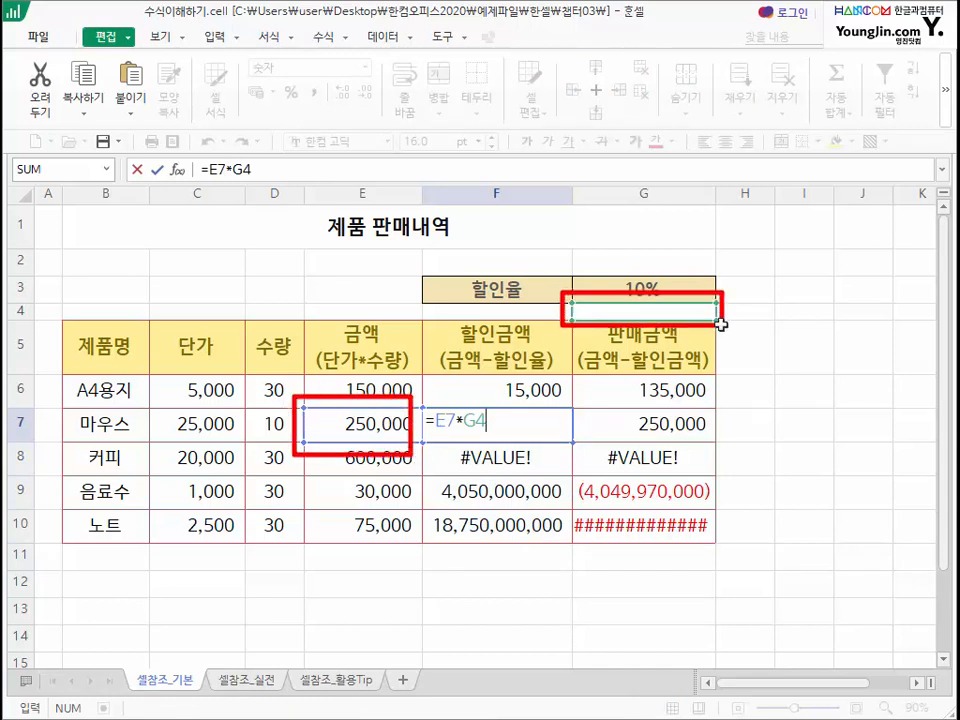
# Change the discount formula in F6 to =E6*$G$3 and refill it down through F10.
pyautogui.click(500, 386)
pyautogui.doubleClick(497, 386)
pyautogui.doubleClick(490, 389)
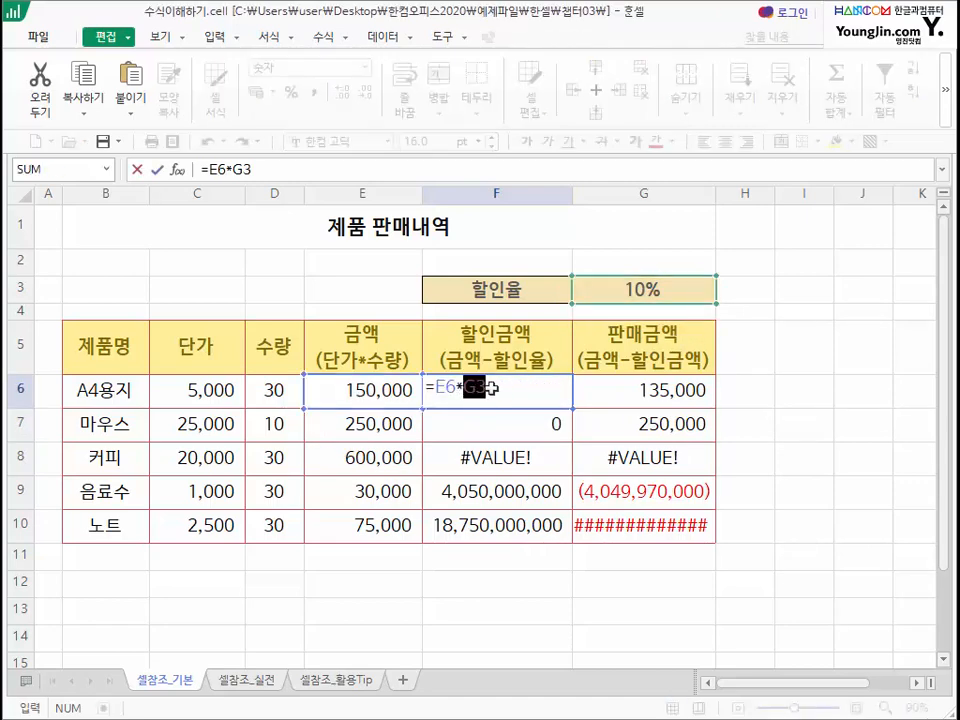
pyautogui.press('F4')
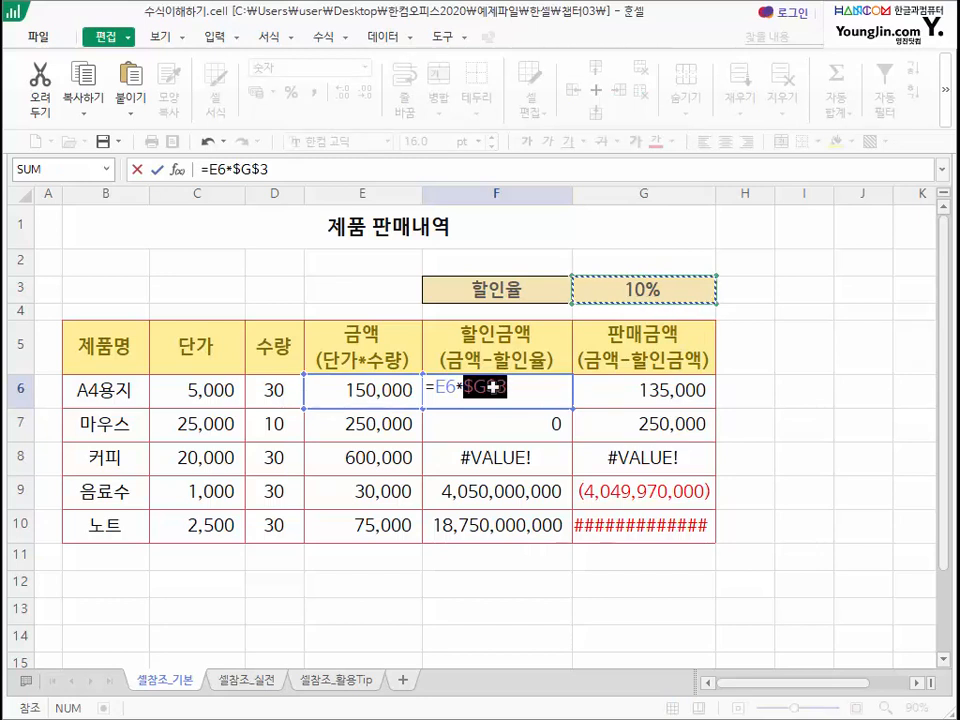
pyautogui.press('Return')
pyautogui.click(493, 388)
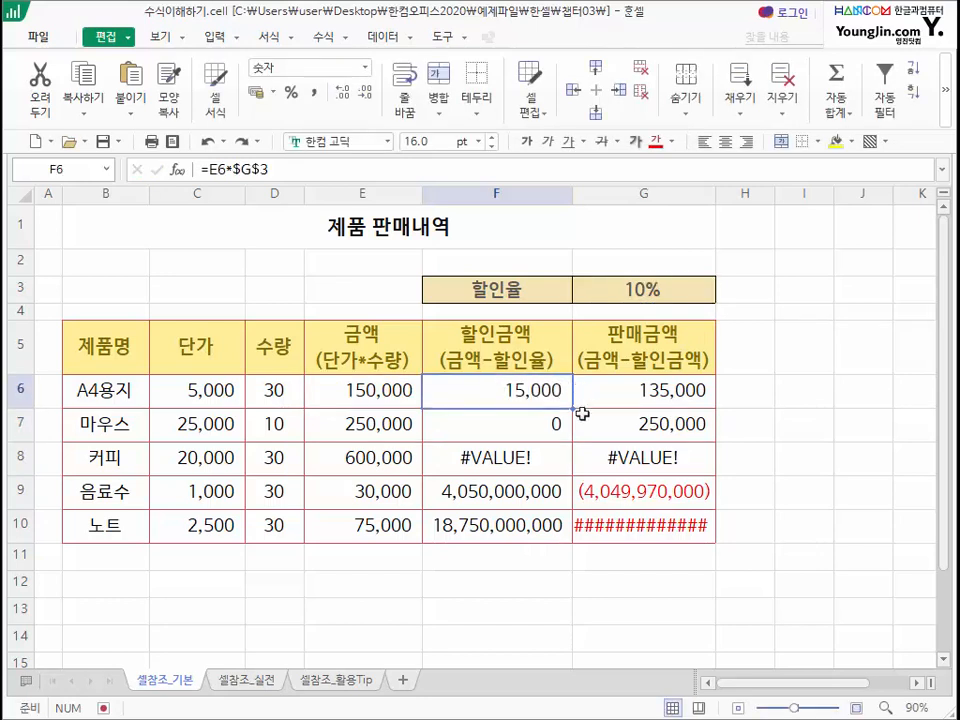
pyautogui.doubleClick(575, 409)
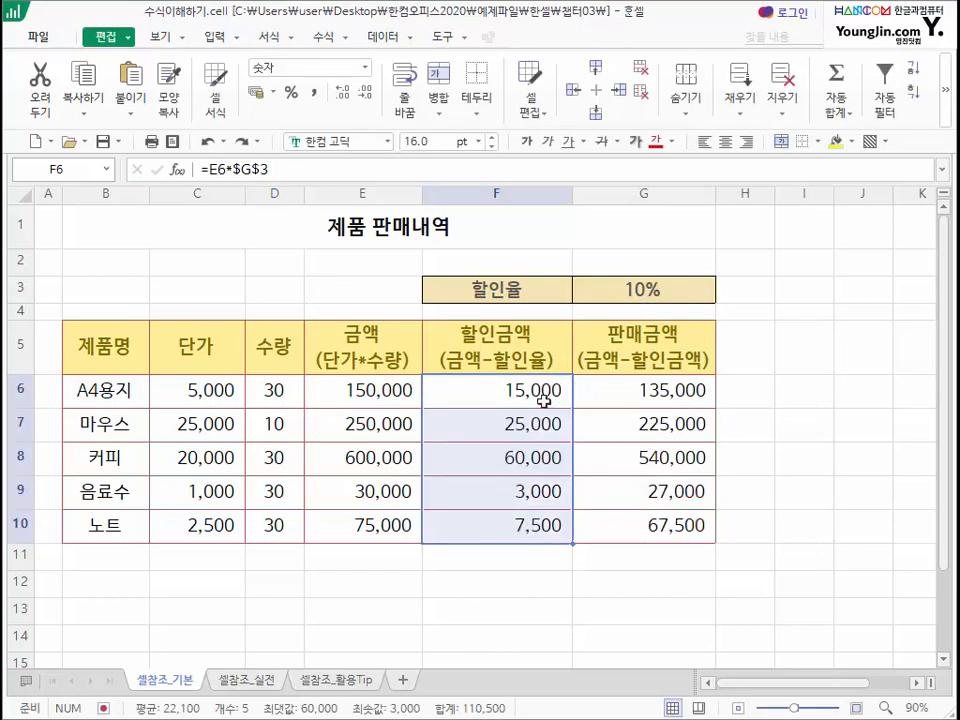
pyautogui.click(543, 400)
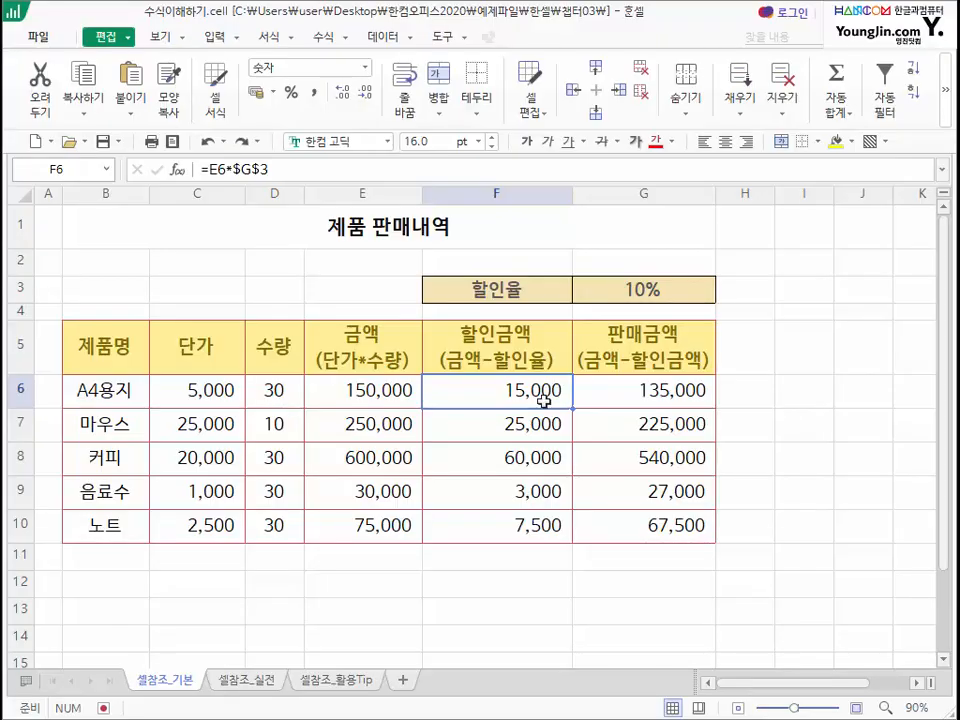